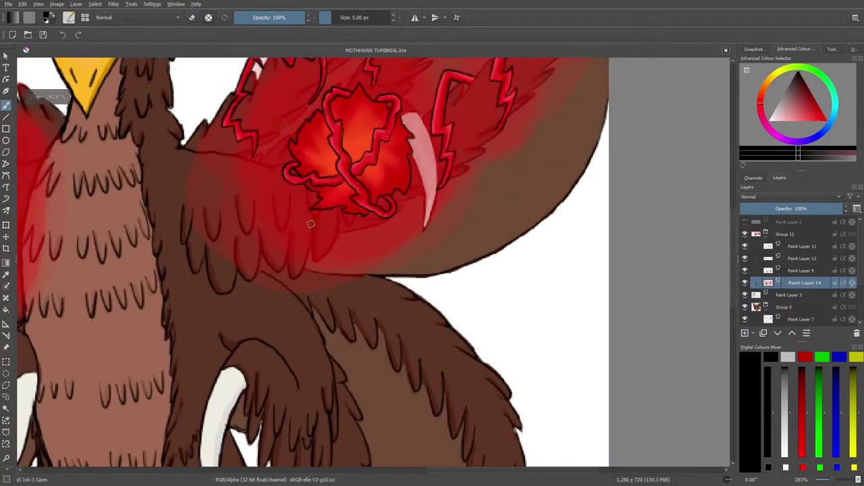
scroll(292, 255, "up", 3)
scroll(297, 279, "down", 1)
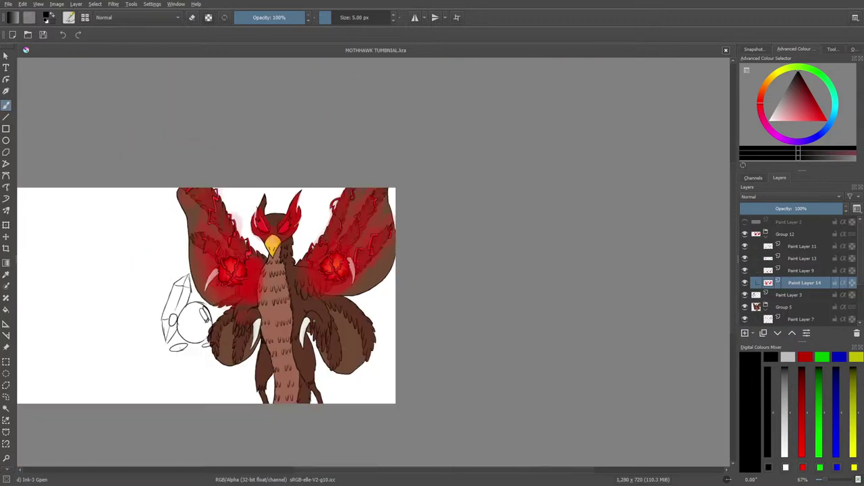
scroll(329, 345, "up", 2)
scroll(196, 275, "up", 1)
scroll(196, 275, "down", 1)
key("ctrl+minus")
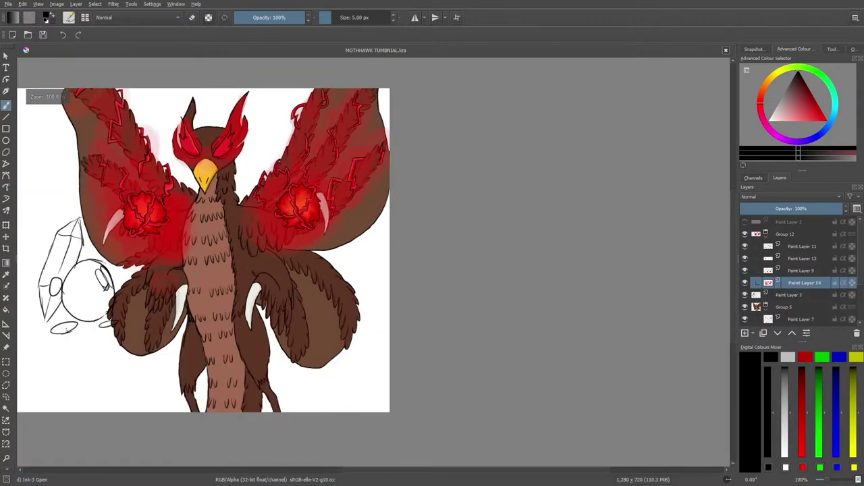
key("ctrl+minus")
key("ctrl+minus")
key("1")
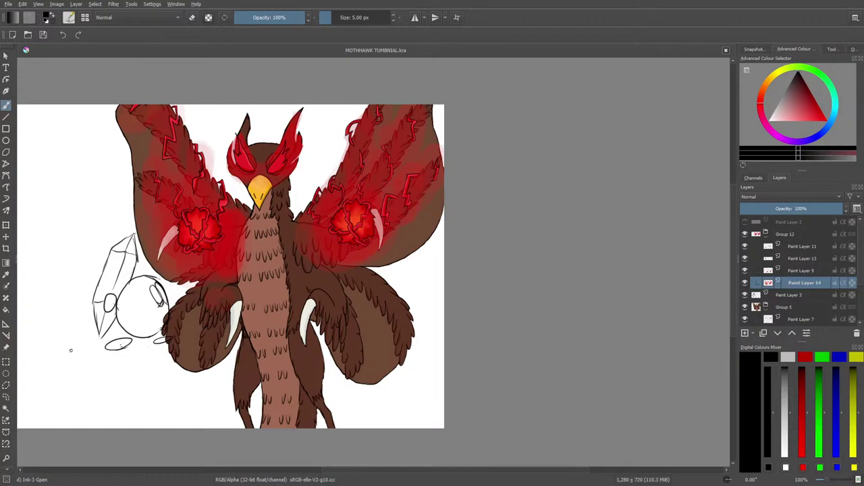
scroll(131, 368, "up", 1)
scroll(651, 391, "up", 3)
scroll(651, 393, "down", 7)
scroll(620, 378, "up", 3)
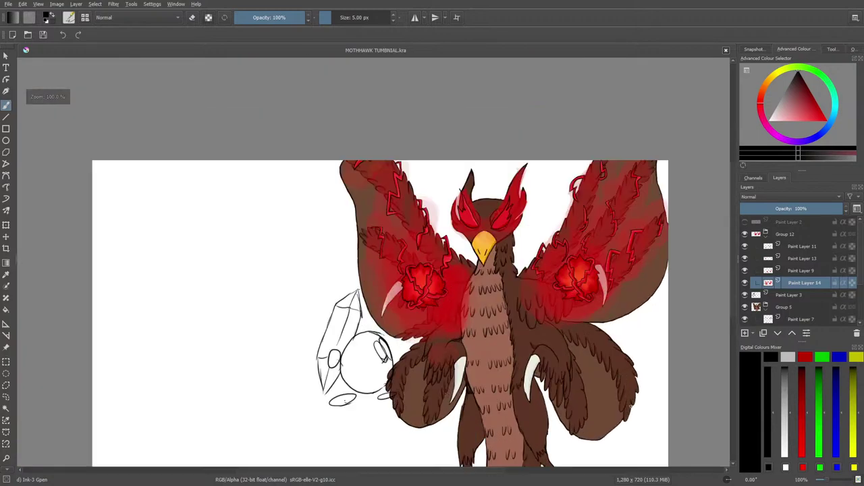
scroll(640, 419, "up", 1)
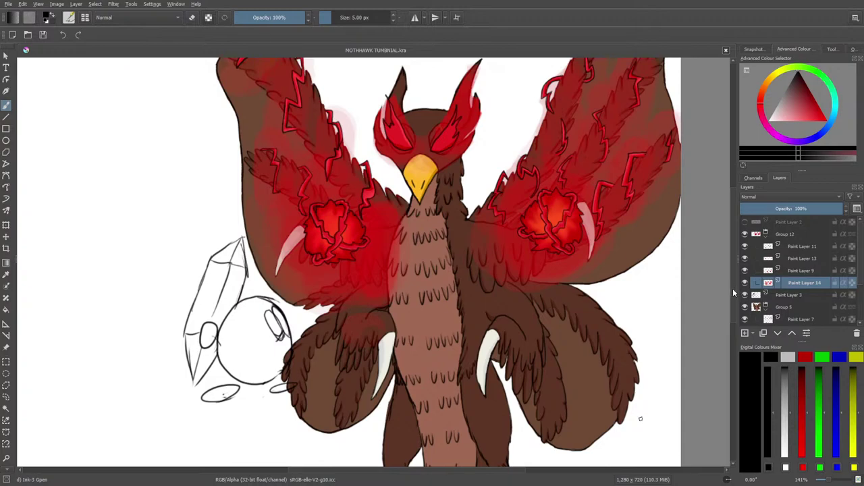
Step: Erase the translucent red glow over the wings and head on Paint Layer 14 with the Eraser Circle brush, enlarged to about 148 px
mouse_move(734, 286)
left_mouse_down()
mouse_move(733, 264)
mouse_move(736, 281)
left_mouse_up()
scroll(736, 277, "up", 2)
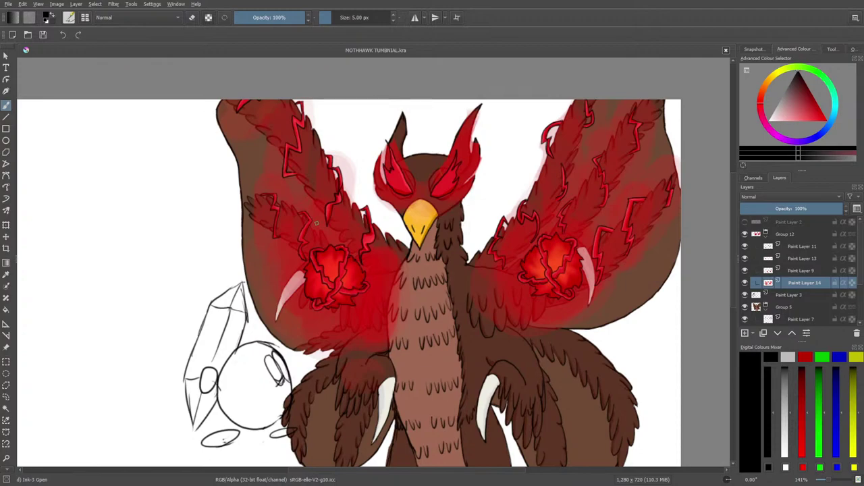
key("e")
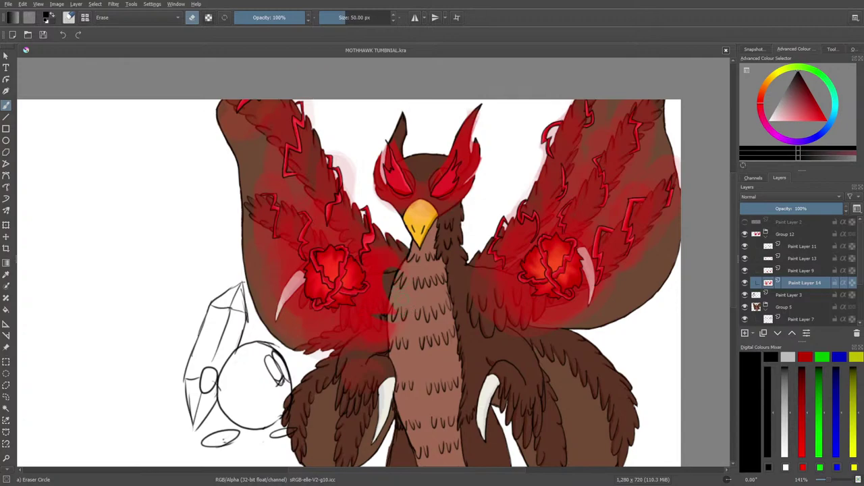
mouse_move(354, 221)
left_mouse_down()
mouse_move(365, 245)
mouse_move(337, 222)
mouse_move(300, 228)
mouse_move(286, 259)
mouse_move(290, 298)
mouse_move(322, 329)
mouse_move(358, 337)
left_mouse_up()
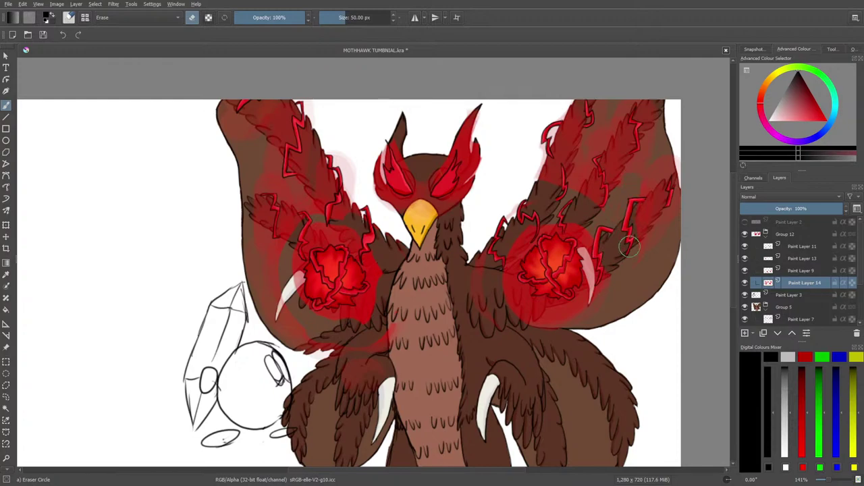
left_click(357, 18)
mouse_move(576, 156)
left_mouse_down()
mouse_move(568, 92)
mouse_move(573, 167)
mouse_move(628, 177)
mouse_move(660, 150)
mouse_move(641, 236)
mouse_move(646, 151)
mouse_move(573, 162)
mouse_move(565, 138)
left_mouse_up()
mouse_move(263, 263)
left_mouse_down()
mouse_move(314, 202)
mouse_move(335, 194)
mouse_move(326, 139)
mouse_move(285, 93)
mouse_move(260, 156)
mouse_move(262, 318)
mouse_move(283, 188)
mouse_move(254, 276)
mouse_move(262, 303)
mouse_move(319, 196)
mouse_move(371, 333)
mouse_move(267, 297)
mouse_move(293, 252)
left_mouse_up()
mouse_move(471, 354)
left_mouse_down()
mouse_move(520, 220)
mouse_move(552, 229)
mouse_move(523, 233)
mouse_move(530, 175)
mouse_move(579, 119)
left_mouse_up()
mouse_move(333, 240)
left_mouse_down()
mouse_move(402, 157)
mouse_move(385, 144)
mouse_move(440, 152)
mouse_move(443, 203)
left_mouse_up()
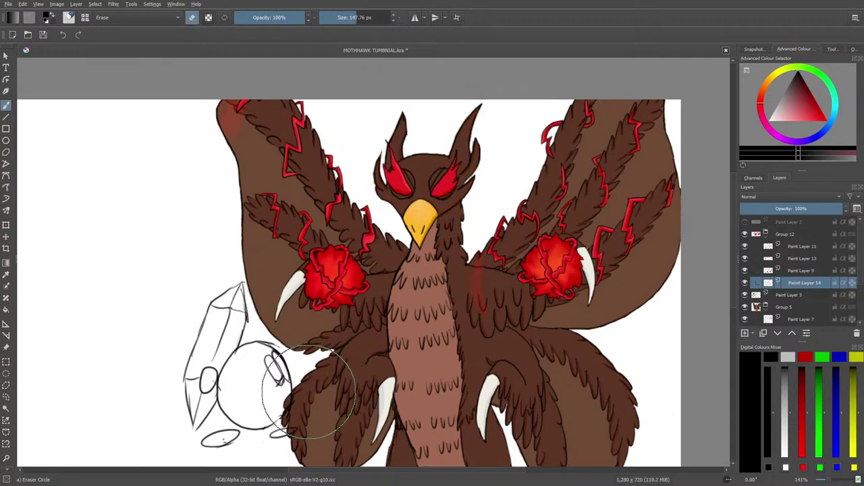
key("slash")
Step: Toggle the visibility of Group 12 and of Paint Layers 9, 14, 13 and 11 to check what each one contains
mouse_move(462, 471)
left_mouse_down()
mouse_move(482, 469)
mouse_move(435, 479)
left_mouse_up()
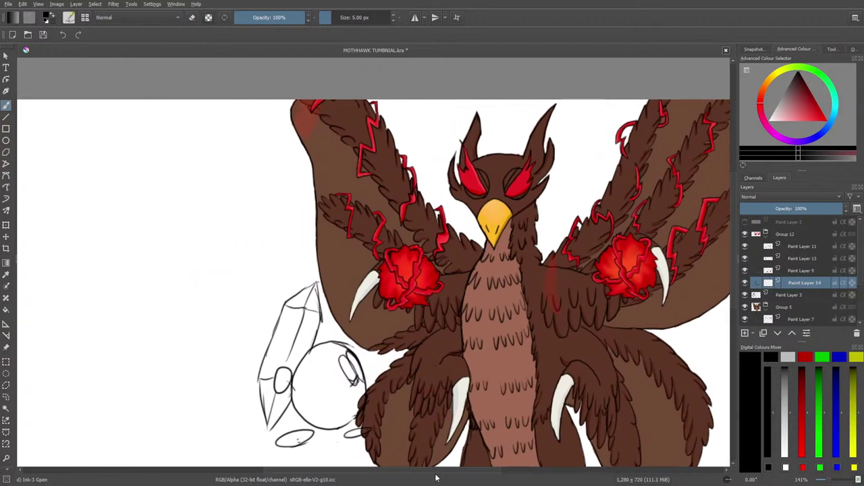
left_click_drag(435, 478, 455, 473)
left_click(745, 234)
left_click(745, 233)
left_click(744, 271)
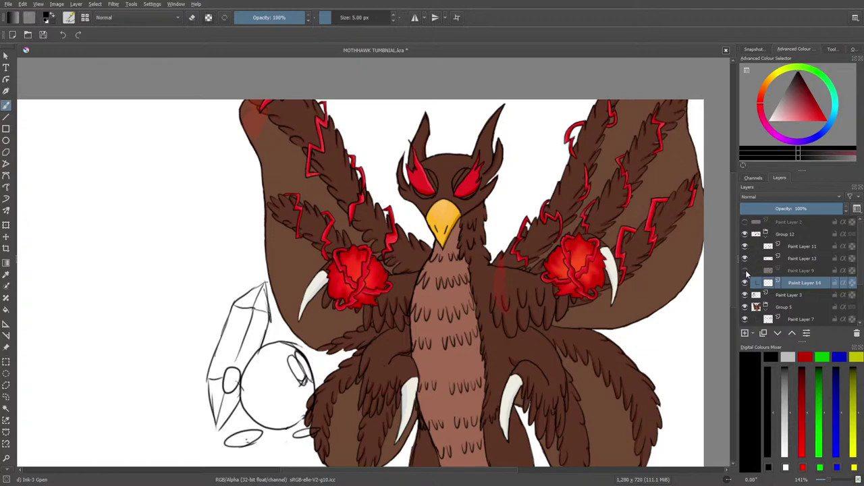
left_click(746, 271)
left_click(745, 283)
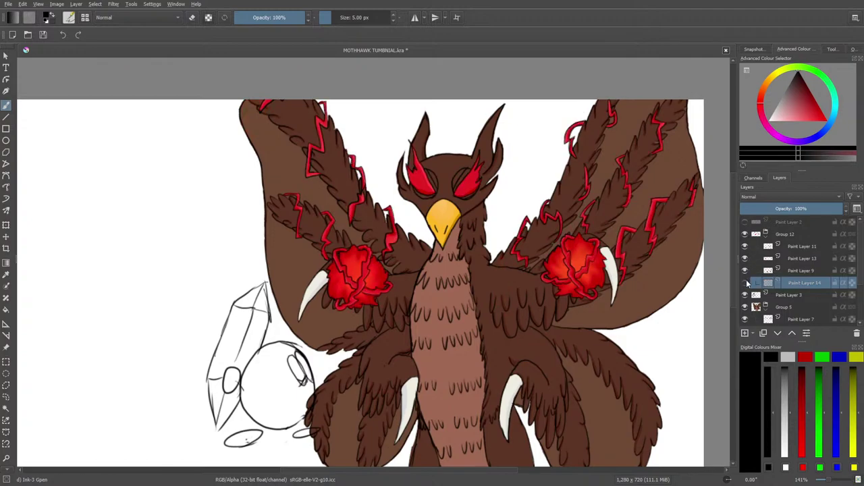
left_click(745, 283)
left_click(745, 259)
left_click(745, 258)
left_click(745, 247)
left_click(745, 247)
Step: Make Group 12 active and outline the red orb on the creature's left-hand wing with a freehand selection
left_click(782, 232)
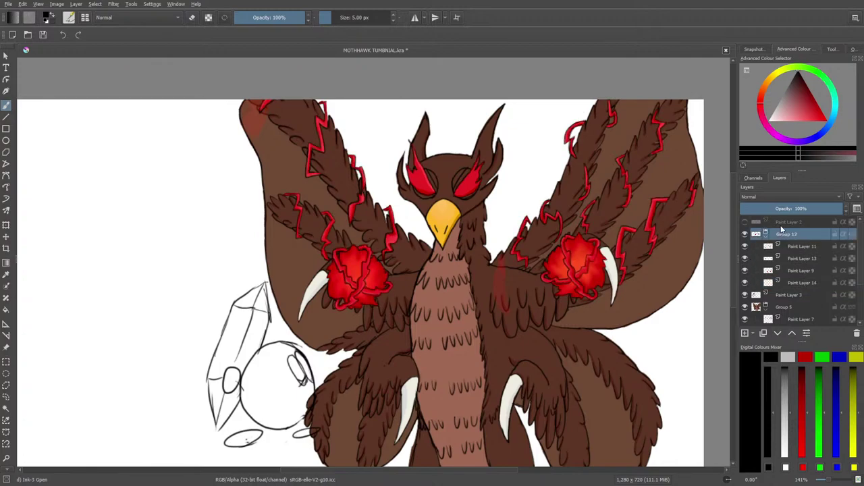
left_click_drag(829, 479, 834, 480)
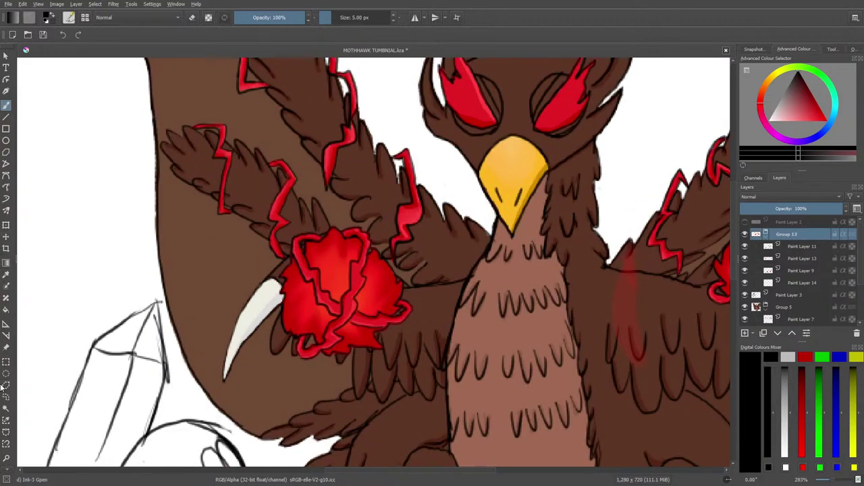
left_click(6, 387)
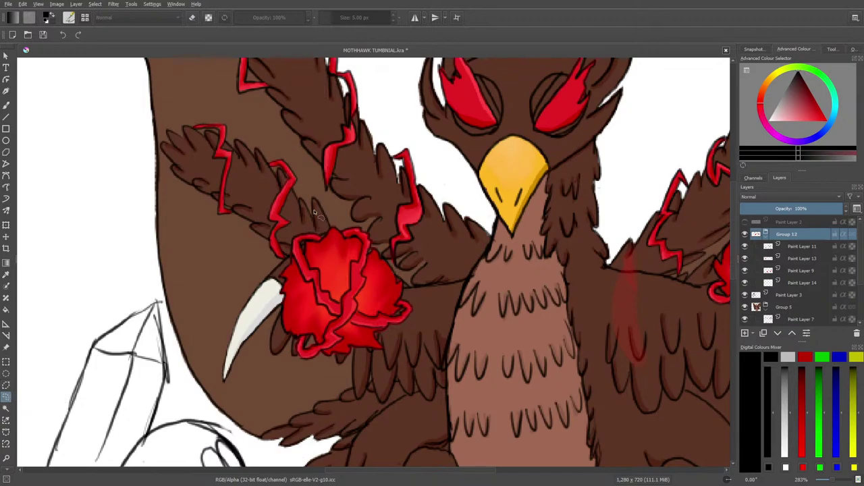
mouse_move(297, 230)
left_mouse_down()
mouse_move(273, 286)
mouse_move(289, 364)
mouse_move(328, 376)
mouse_move(409, 343)
mouse_move(430, 314)
mouse_move(417, 286)
mouse_move(368, 224)
mouse_move(308, 221)
left_mouse_up()
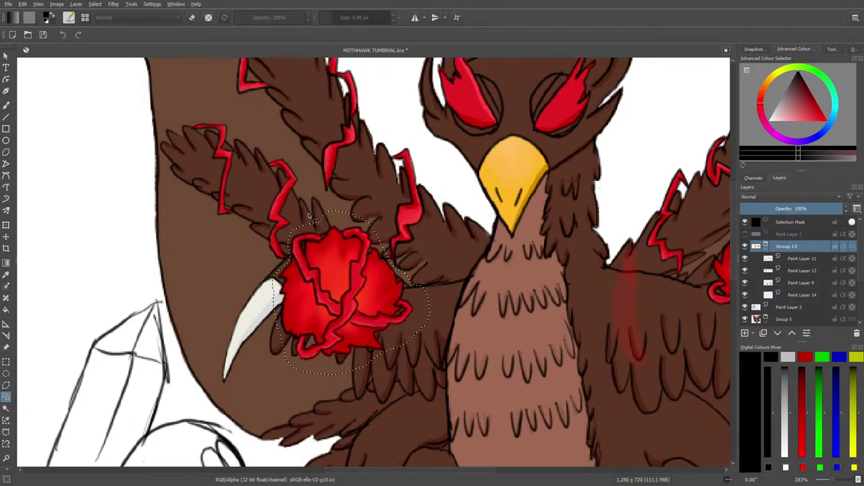
Step: Copy the selected orb, paste it as a new layer and clear the selection
left_click(23, 4)
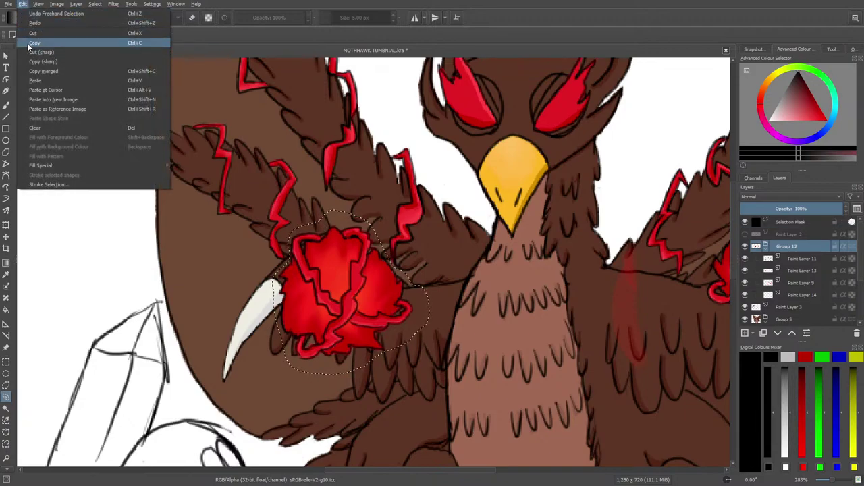
left_click(30, 44)
left_click(24, 4)
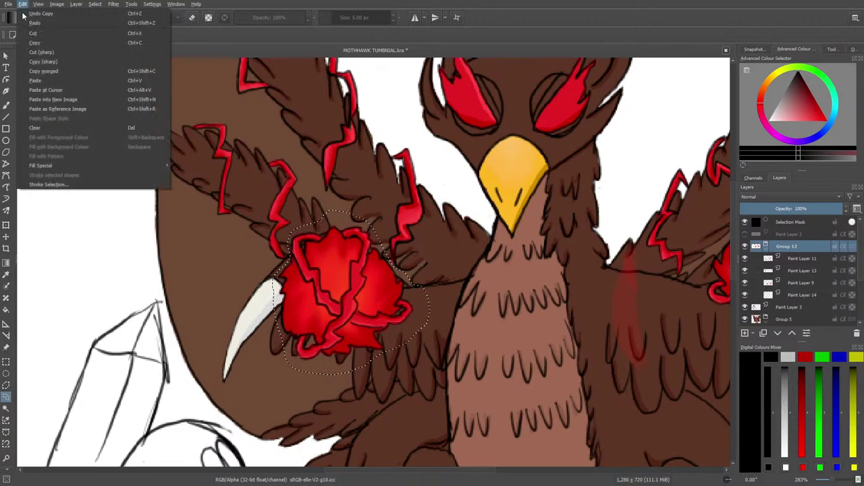
left_click(30, 78)
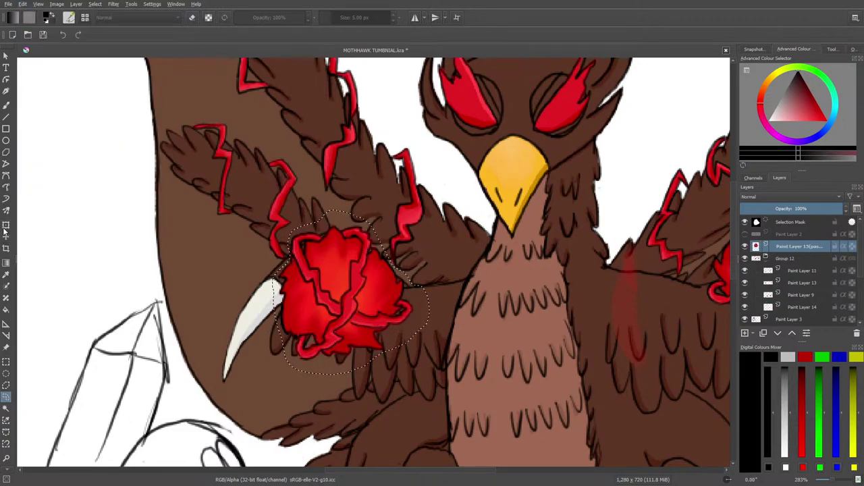
left_click(96, 4)
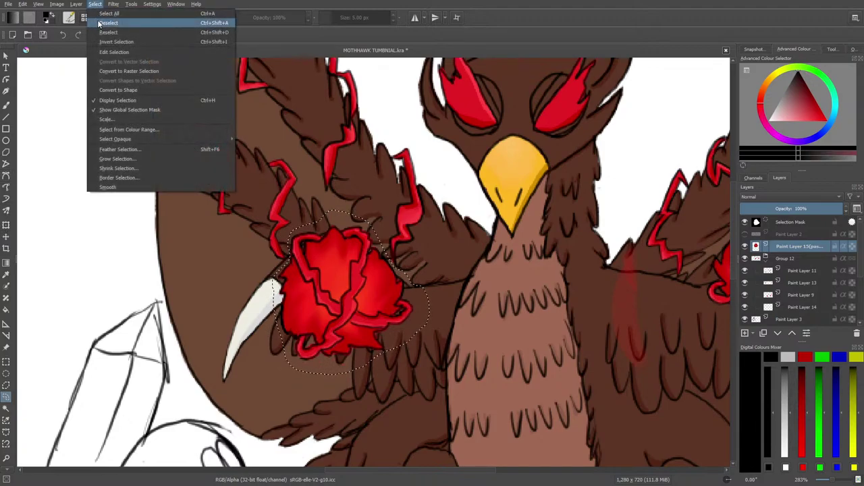
left_click(98, 22)
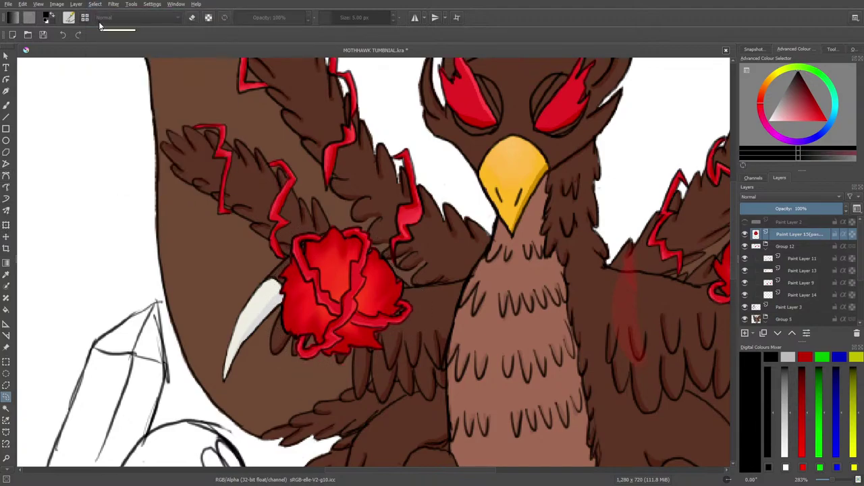
left_click(5, 236)
mouse_move(318, 284)
left_mouse_down()
mouse_move(329, 362)
mouse_move(337, 362)
mouse_move(315, 283)
mouse_move(332, 307)
mouse_move(318, 288)
mouse_move(306, 357)
mouse_move(307, 287)
mouse_move(315, 284)
mouse_move(338, 294)
mouse_move(613, 320)
mouse_move(627, 299)
mouse_move(302, 301)
mouse_move(284, 343)
mouse_move(269, 255)
mouse_move(292, 297)
mouse_move(314, 285)
mouse_move(304, 322)
mouse_move(322, 293)
left_mouse_up()
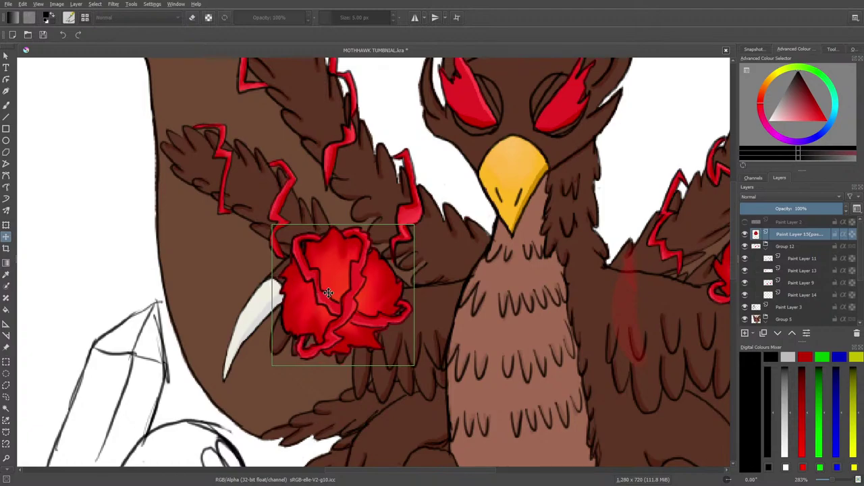
key("m")
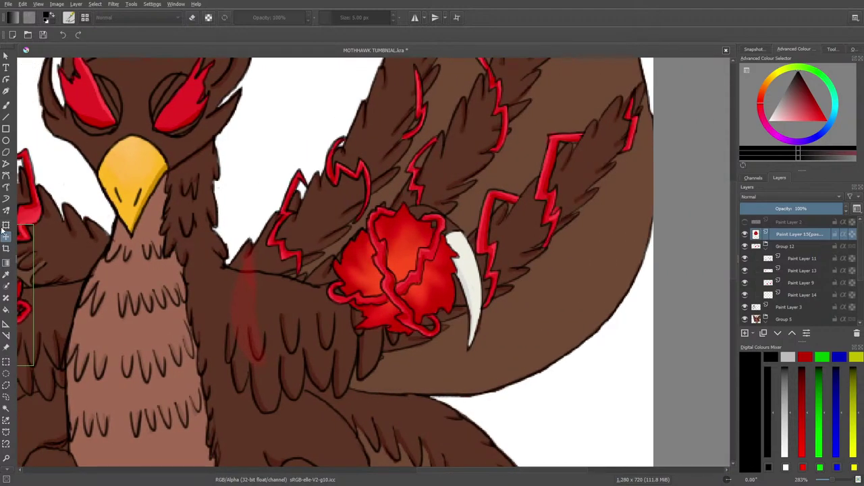
Step: Make Group 12 active again and outline the red orb on the right-hand wing with a freehand selection
left_click(5, 363)
left_click(6, 397)
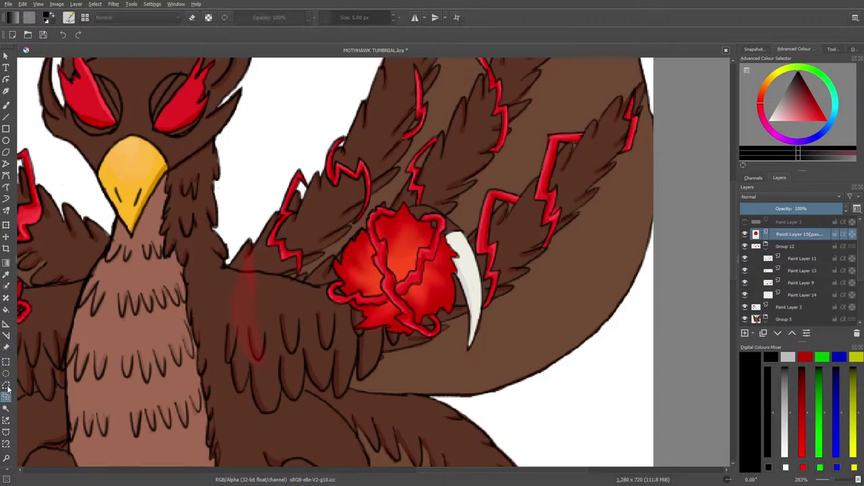
left_click(785, 246)
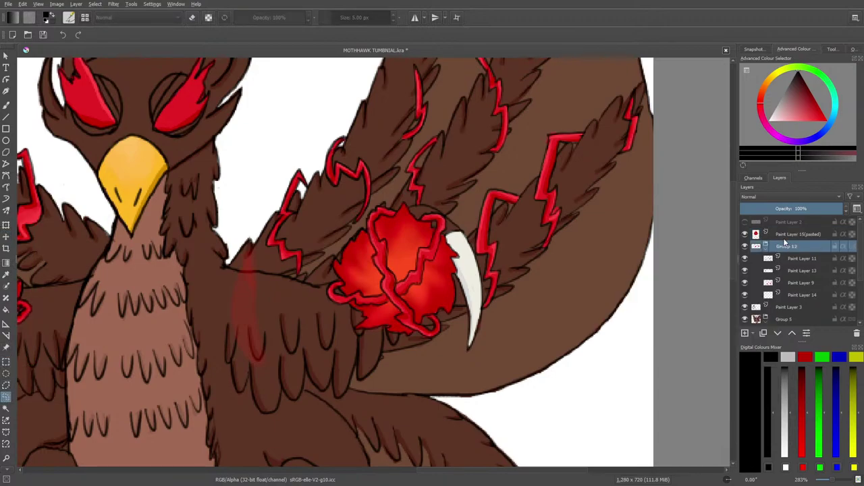
mouse_move(381, 204)
left_mouse_down()
mouse_move(397, 206)
mouse_move(395, 196)
mouse_move(343, 241)
left_mouse_up()
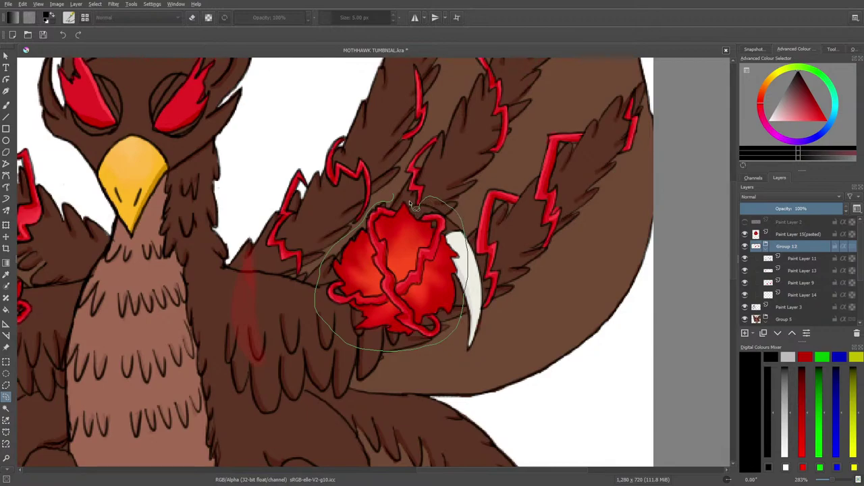
left_click_drag(392, 204, 393, 208)
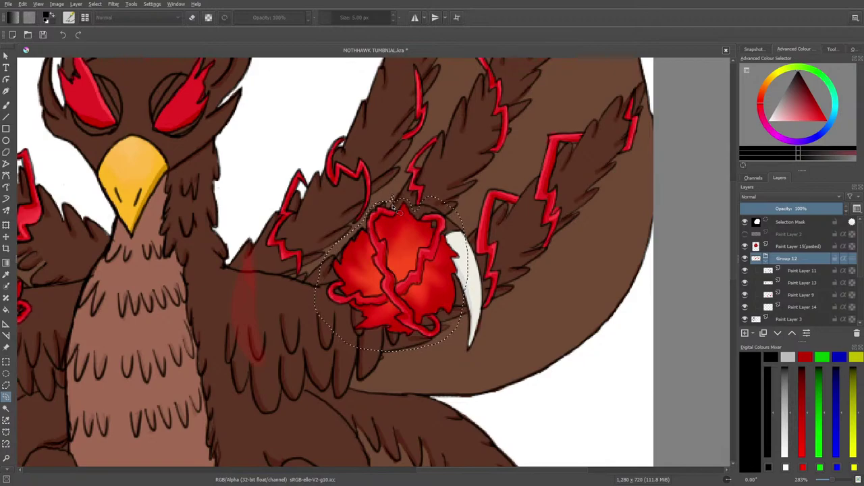
Step: Copy the right-hand wing's selected orb and paste it as a new layer
left_click(35, 4)
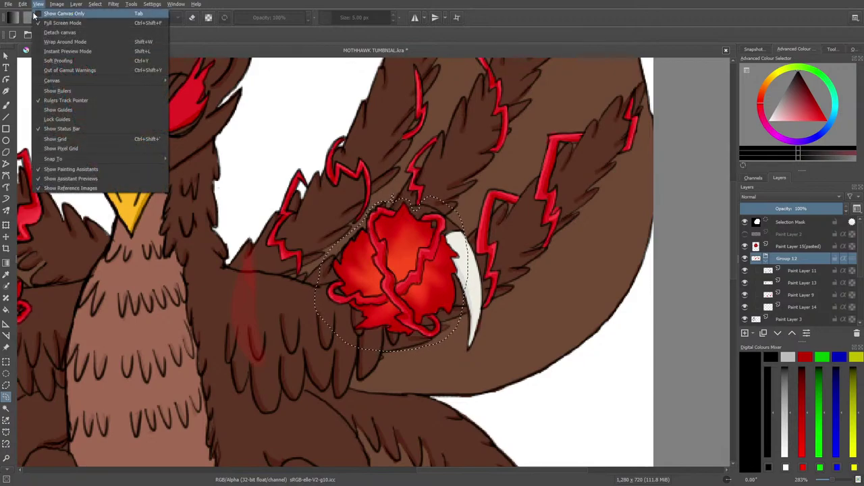
mouse_move(22, 5)
left_click(34, 42)
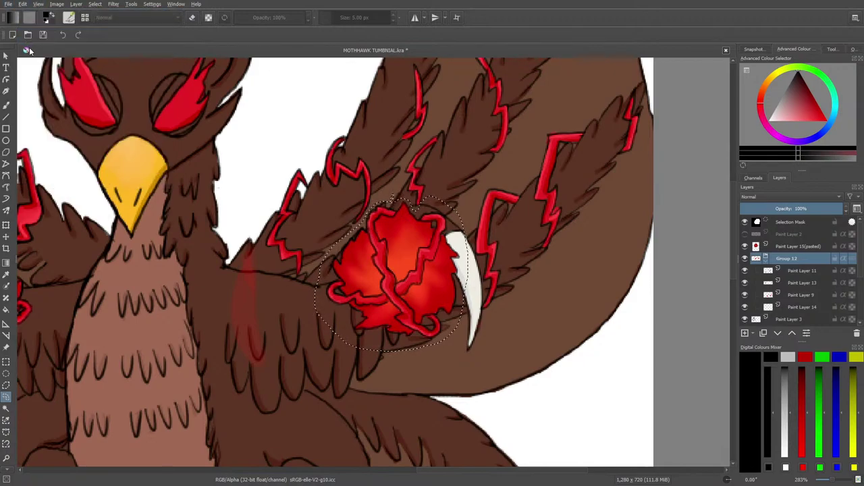
left_click(25, 5)
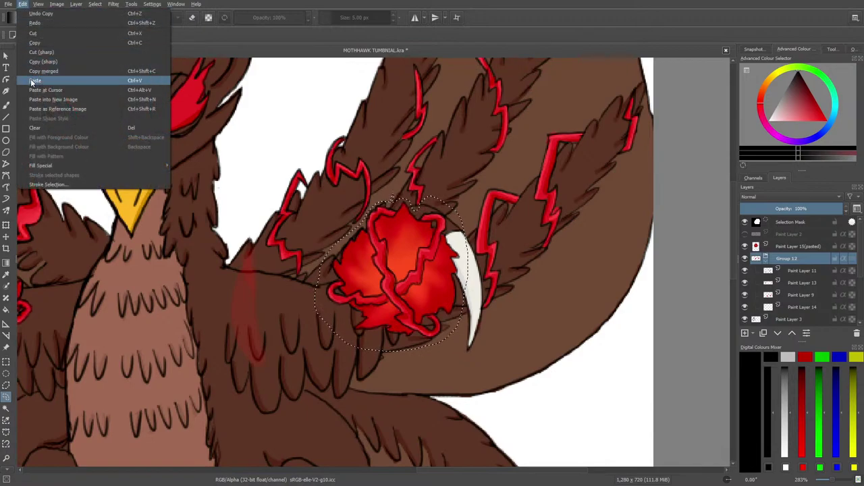
left_click(31, 79)
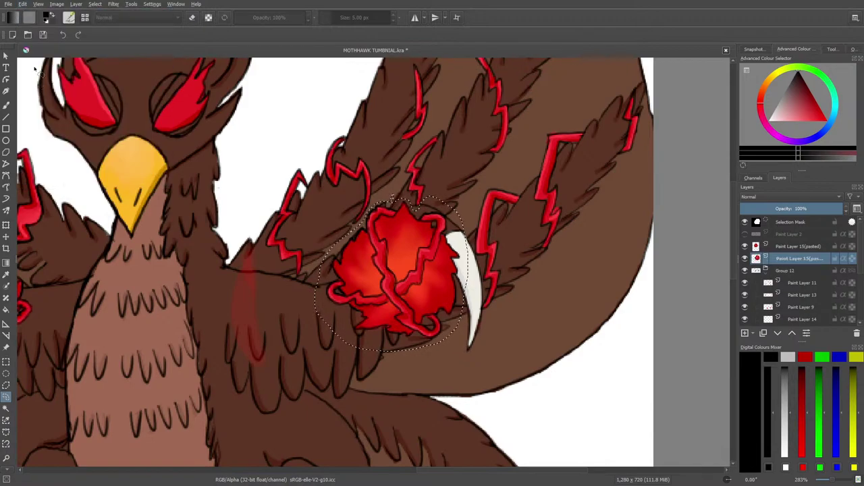
Step: Clear the selection and merge the upper pasted orb layer with the pasted orb layer below it
left_click(796, 251)
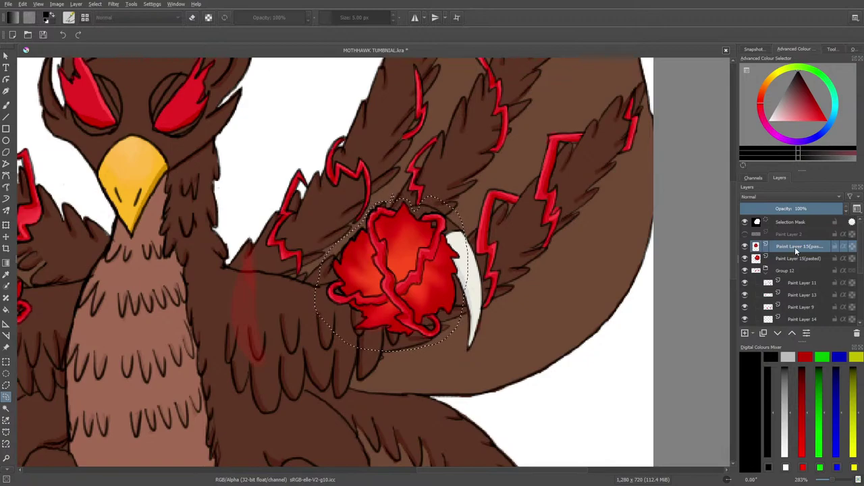
left_click(94, 4)
left_click(96, 22)
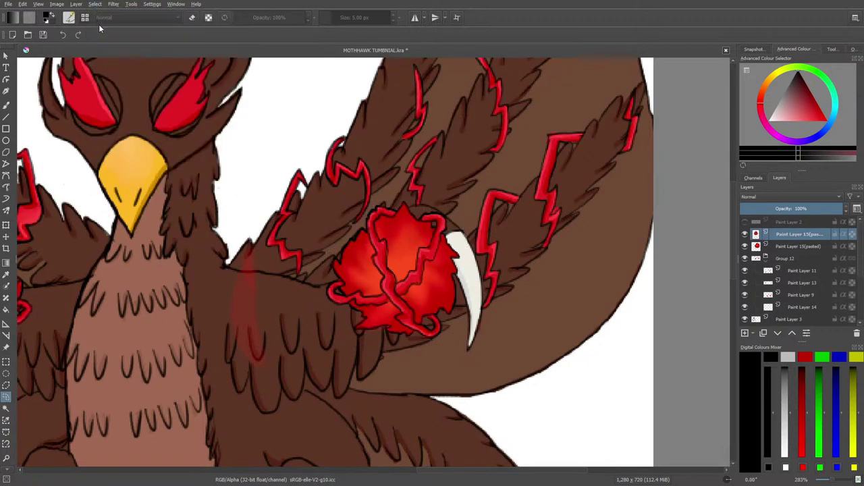
right_click(789, 236)
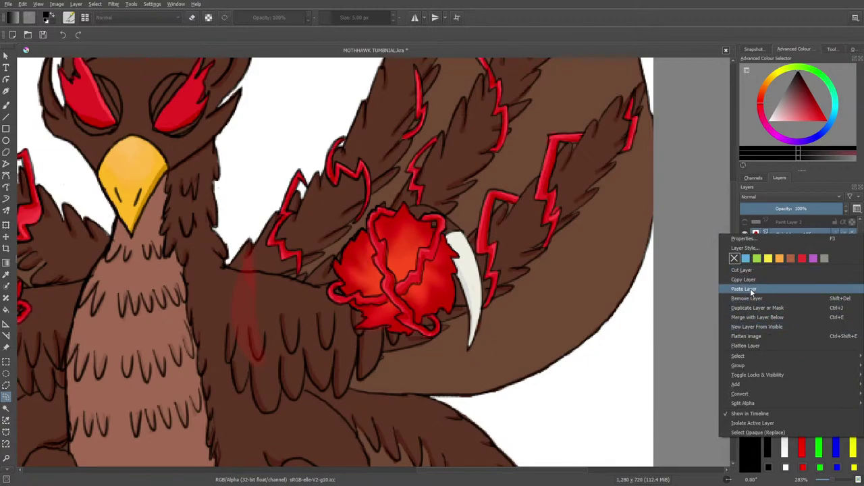
left_click(755, 317)
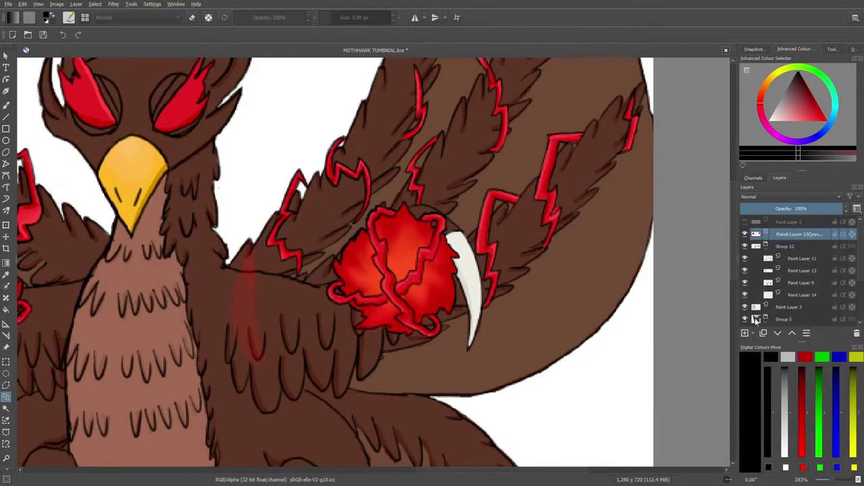
Step: Move the merged orb layer into Group 12 as its uppermost layer and add a new paint layer above it
mouse_move(834, 480)
left_mouse_down()
mouse_move(824, 481)
mouse_move(832, 483)
left_mouse_up()
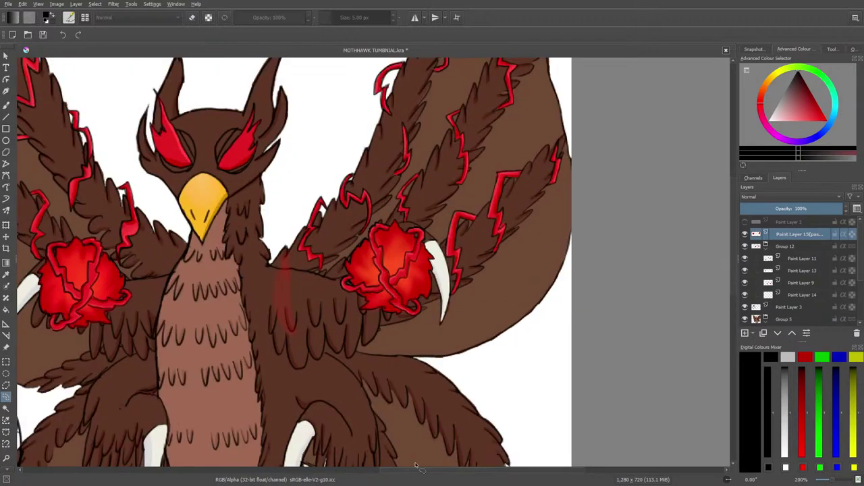
mouse_move(454, 472)
left_mouse_down()
mouse_move(390, 477)
mouse_move(382, 457)
left_mouse_up()
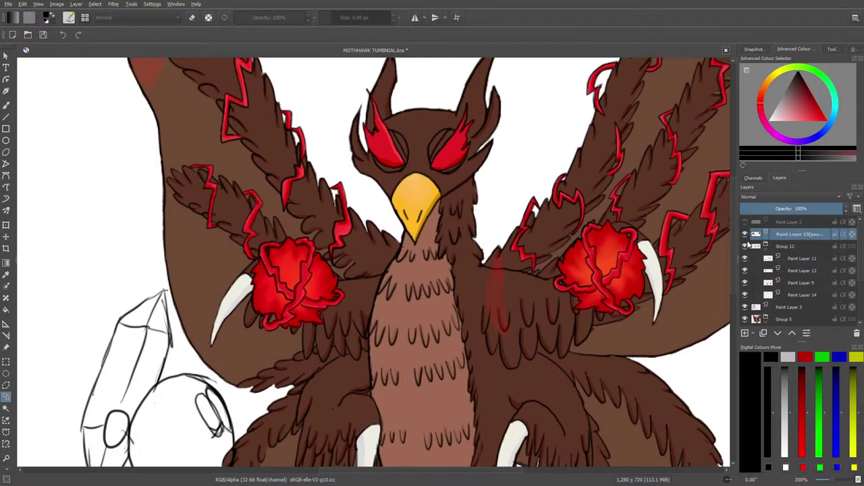
left_click(778, 334)
left_click(777, 334)
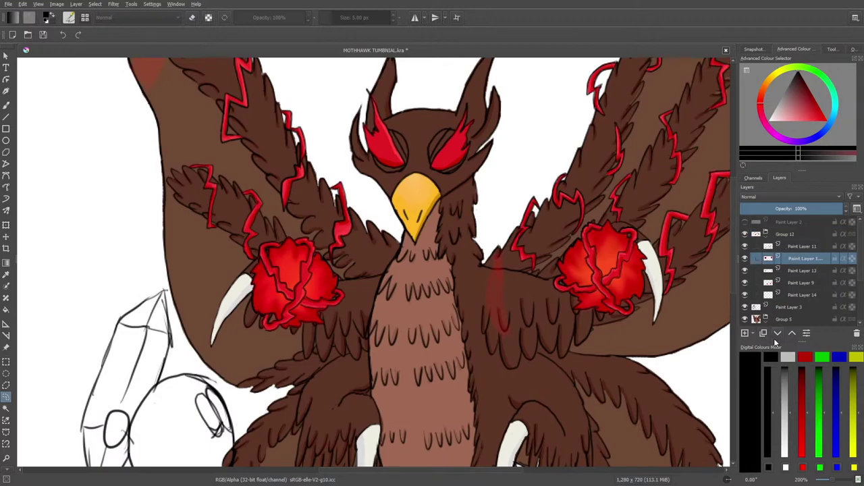
left_click(746, 246)
left_click(746, 246)
left_click(747, 258)
left_click(746, 258)
left_click(793, 333)
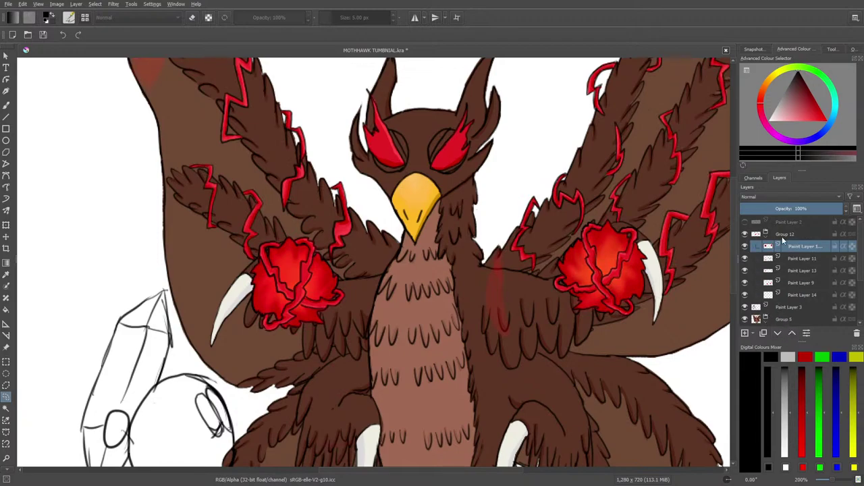
left_click(745, 333)
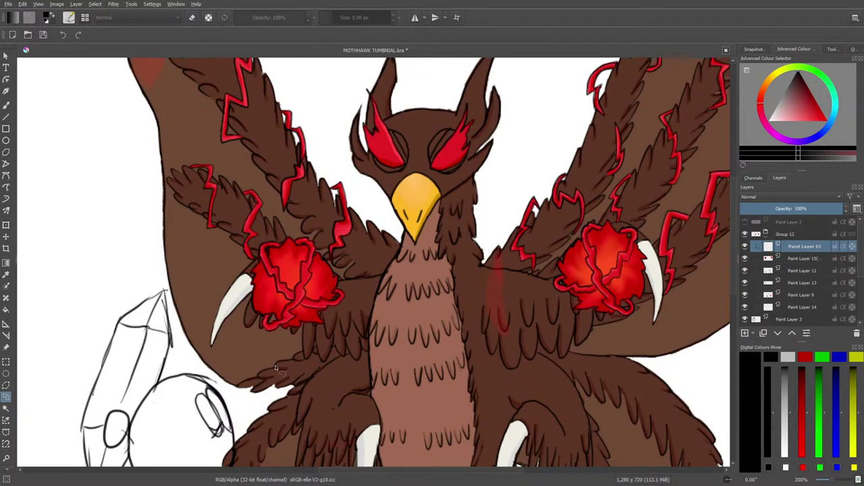
Step: Toggle the visibility of Paint Layers 11, 13, 9 and 14 in Group 12 to examine what each contains
left_click(791, 270)
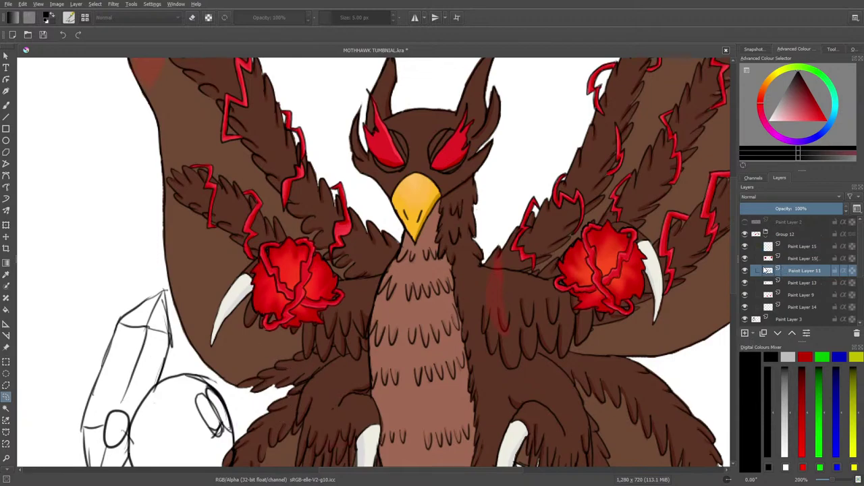
left_click(746, 271)
left_click(746, 271)
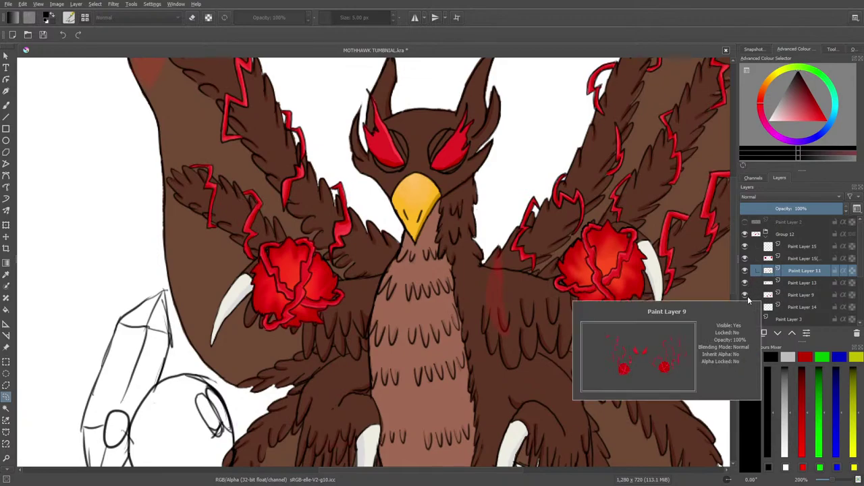
left_click(745, 295)
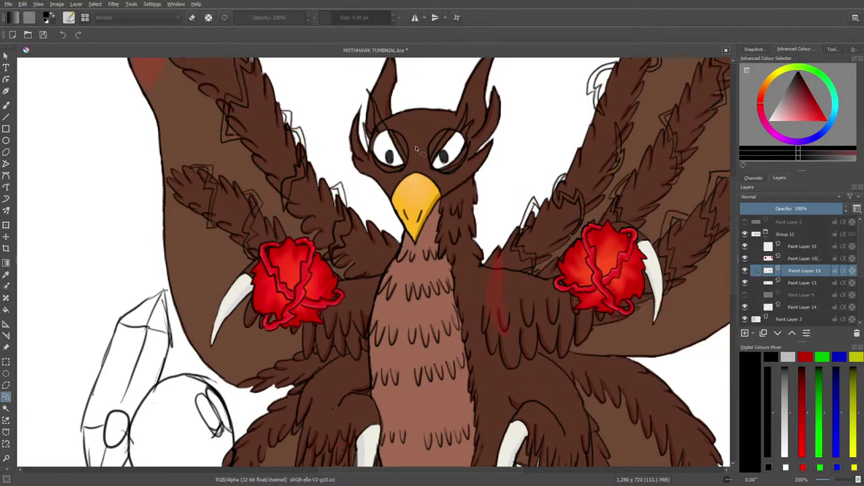
left_click(746, 296)
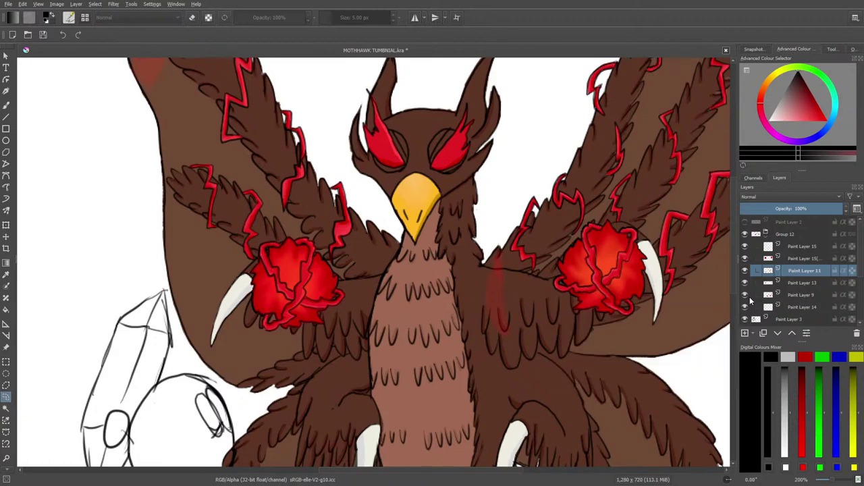
mouse_move(831, 480)
left_mouse_down()
mouse_move(823, 480)
mouse_move(831, 480)
left_mouse_up()
scroll(375, 259, "up", 3)
scroll(375, 259, "down", 4)
scroll(376, 259, "up", 4)
scroll(375, 260, "down", 1)
scroll(376, 260, "up", 1)
scroll(375, 261, "down", 4)
scroll(375, 261, "up", 2)
left_click(791, 282)
left_click(745, 283)
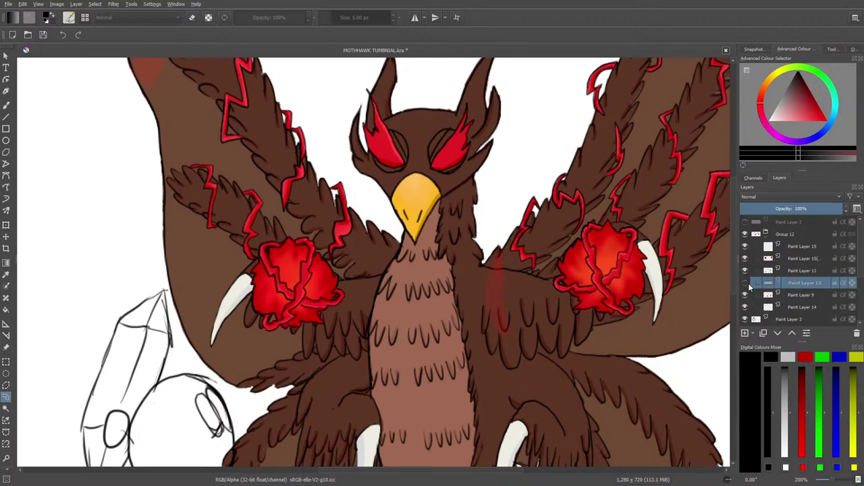
left_click(745, 283)
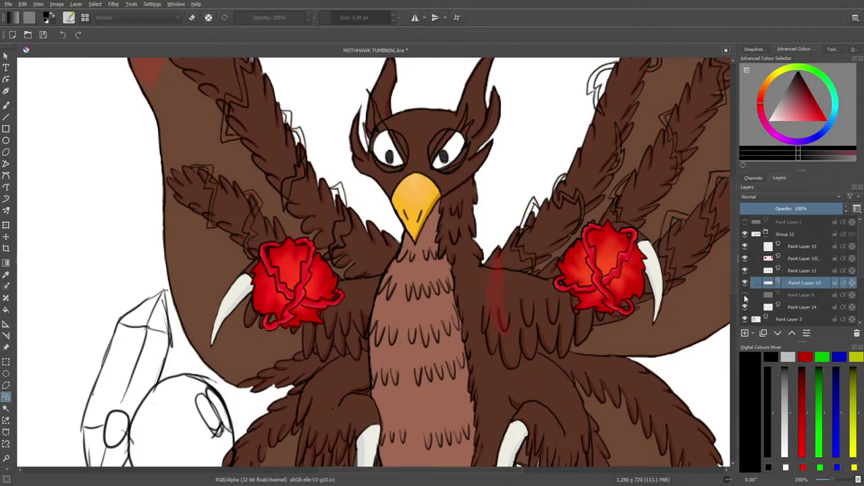
left_click(745, 308)
left_click(745, 308)
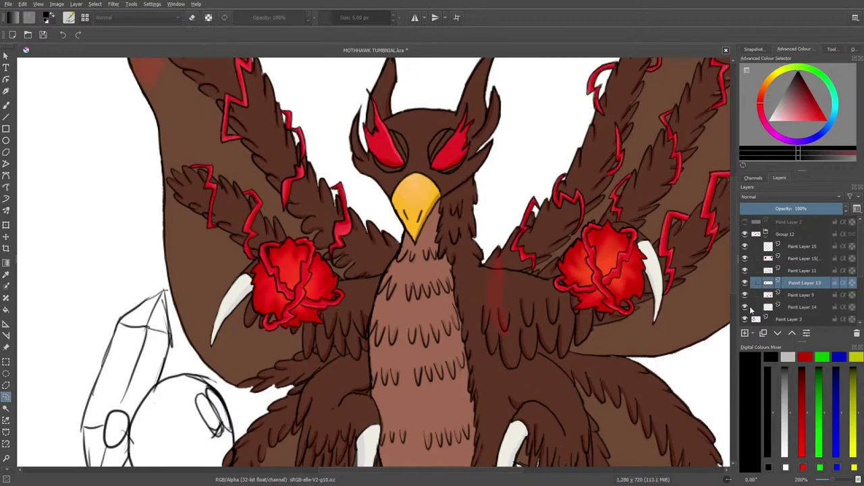
Step: Move Paint Layer 14 up within Group 12 until it sits directly below the merged orb layer
left_click(786, 308)
left_click(791, 334)
left_click(791, 334)
left_click(791, 335)
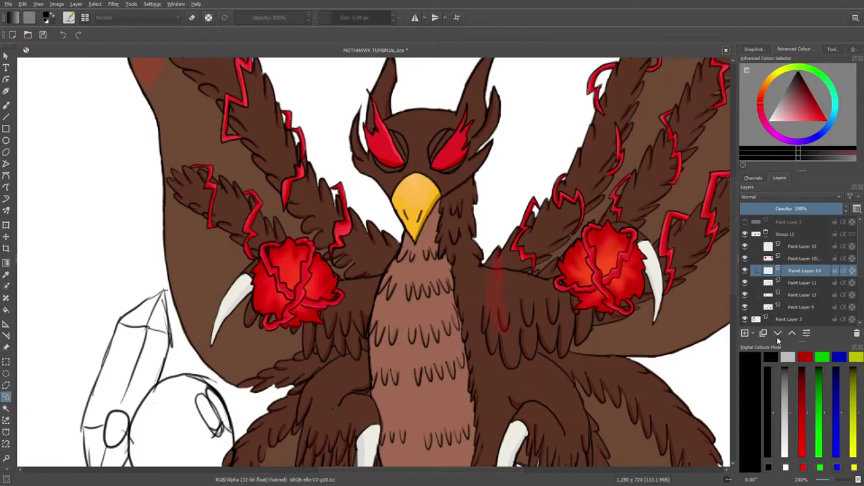
left_click(745, 258)
left_click(745, 258)
right_click(226, 388)
right_click(125, 285)
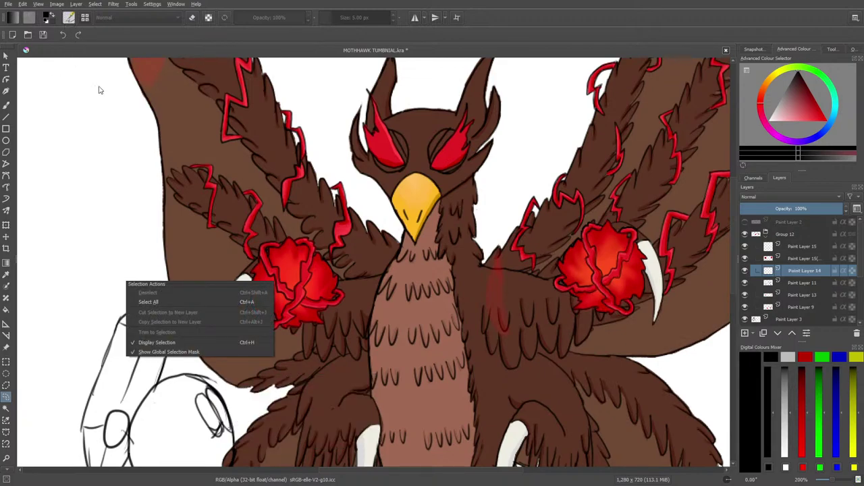
left_click(94, 139)
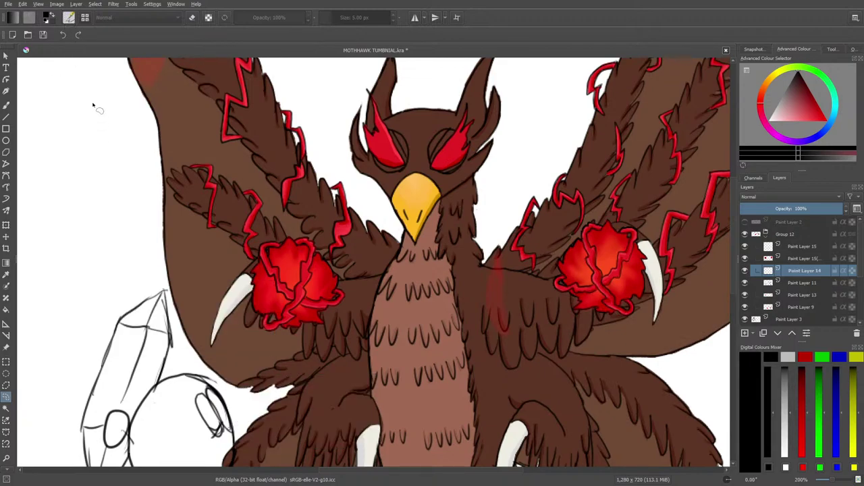
Step: Activate the freehand brush with the Basic-2 Opacity preset and set its opacity to 24%
left_click(6, 104)
left_click(69, 18)
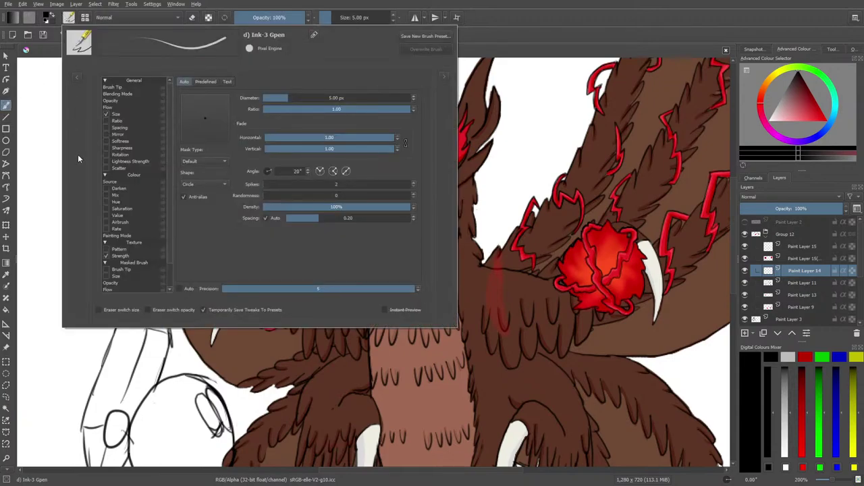
left_click(78, 79)
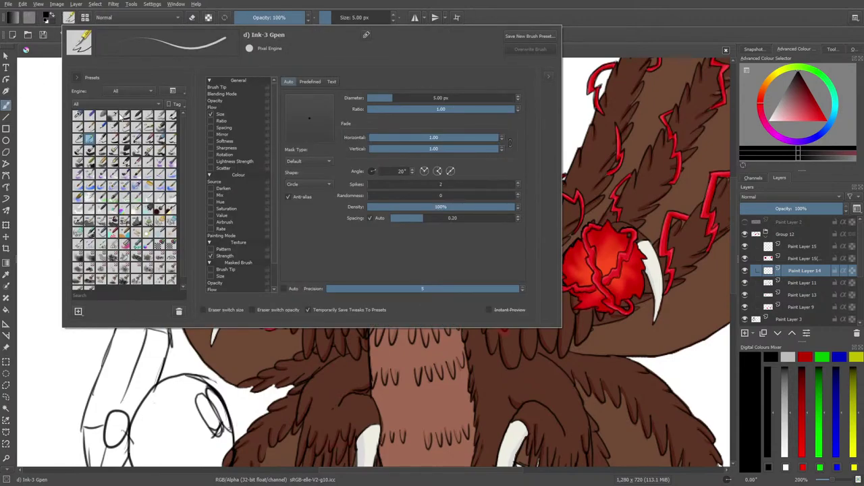
left_click(122, 116)
right_click(36, 79)
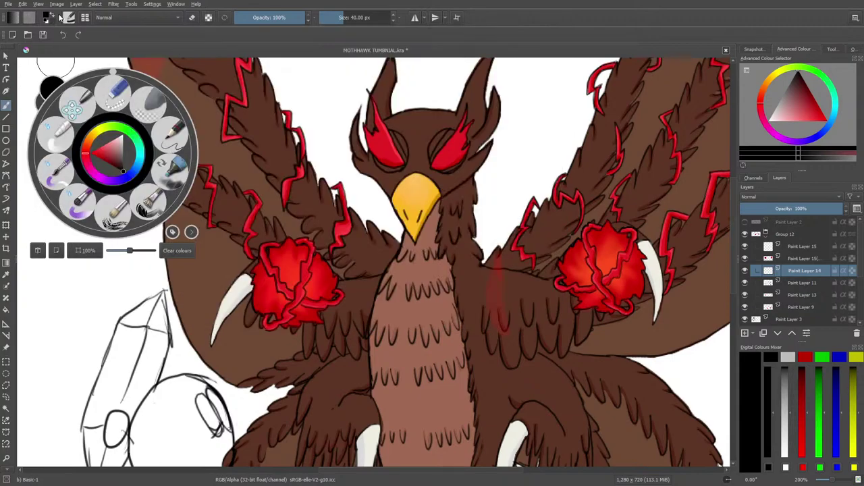
left_click(68, 18)
left_click(133, 116)
left_click(39, 95)
left_click(36, 72)
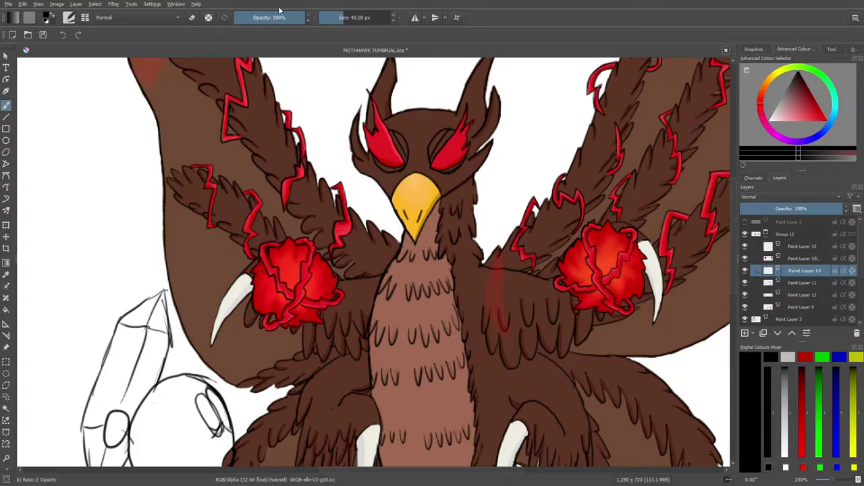
left_click_drag(284, 17, 262, 17)
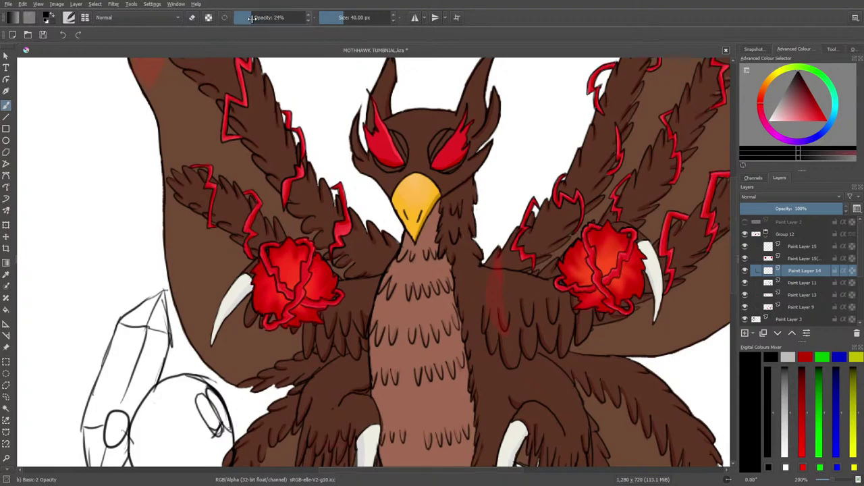
Step: Erase the leftover red smudge on the right-hand shoulder and the trial stroke beside the left-hand orb with the Eraser Circle preset
mouse_move(305, 244)
left_mouse_down()
mouse_move(325, 258)
mouse_move(336, 295)
mouse_move(328, 324)
left_mouse_up()
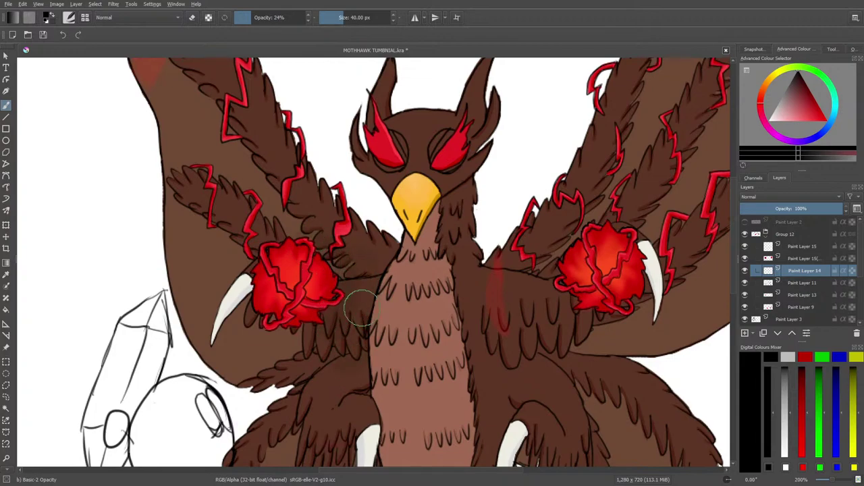
key("slash")
left_click_drag(512, 256, 500, 264)
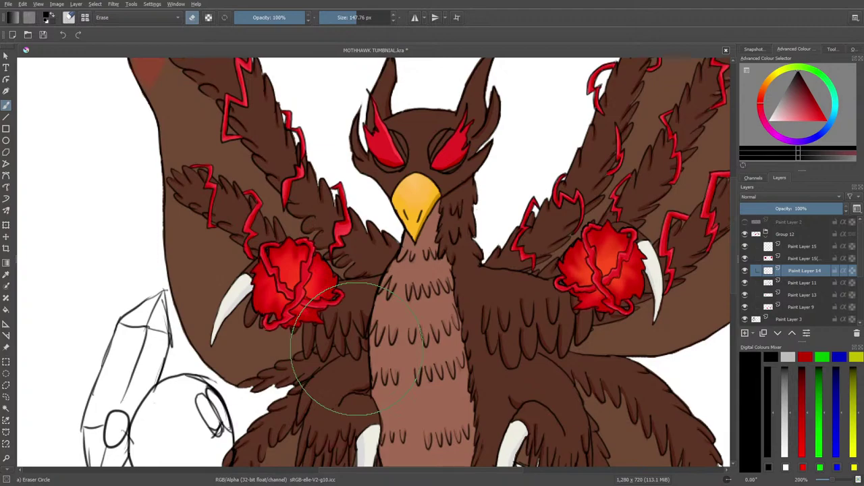
key("e")
mouse_move(332, 222)
left_mouse_down()
mouse_move(347, 351)
mouse_move(347, 285)
mouse_move(338, 329)
mouse_move(319, 233)
mouse_move(291, 327)
mouse_move(325, 327)
mouse_move(287, 321)
mouse_move(314, 347)
mouse_move(292, 349)
mouse_move(251, 270)
mouse_move(249, 345)
mouse_move(249, 283)
mouse_move(265, 310)
mouse_move(235, 228)
mouse_move(235, 277)
mouse_move(353, 302)
left_mouse_up()
key("slash")
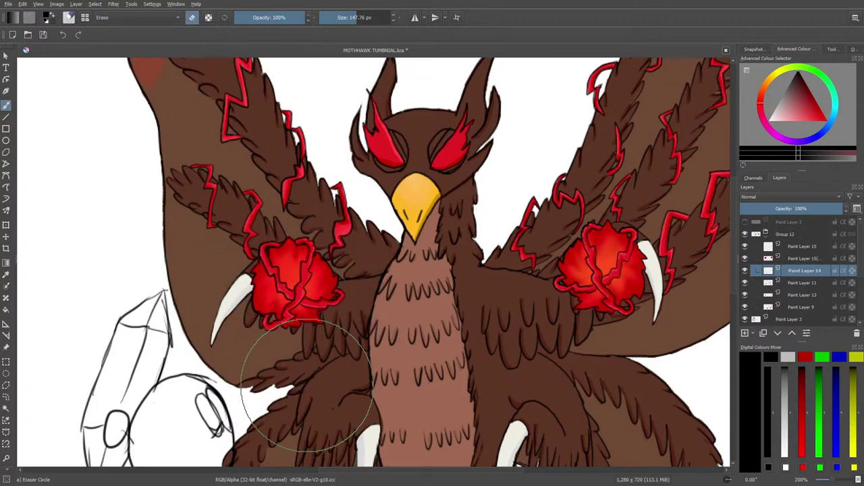
key("/")
right_click(304, 300)
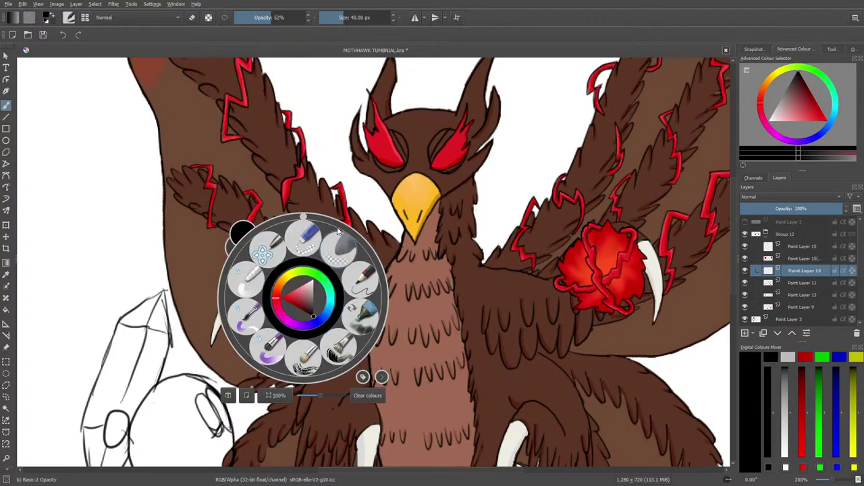
left_click(275, 147)
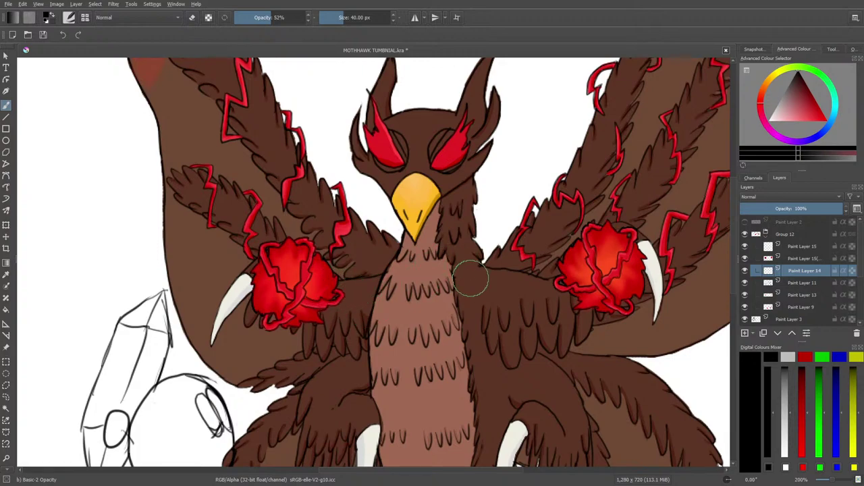
right_click(320, 301)
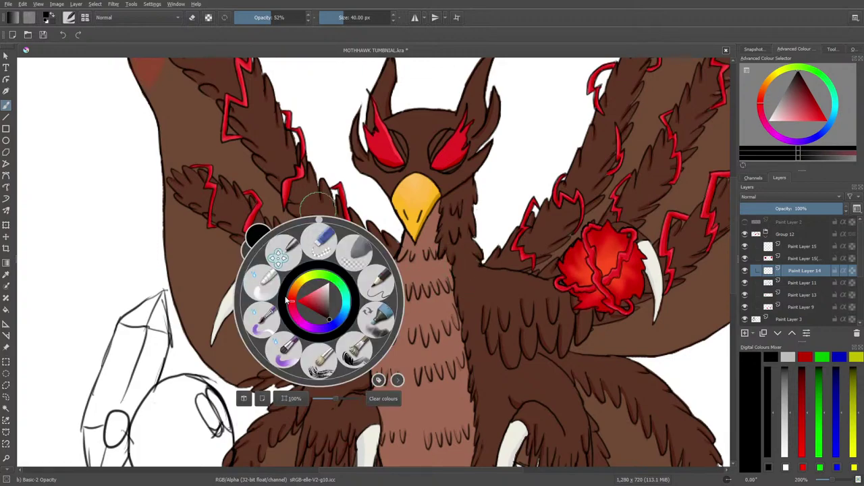
left_click(203, 271)
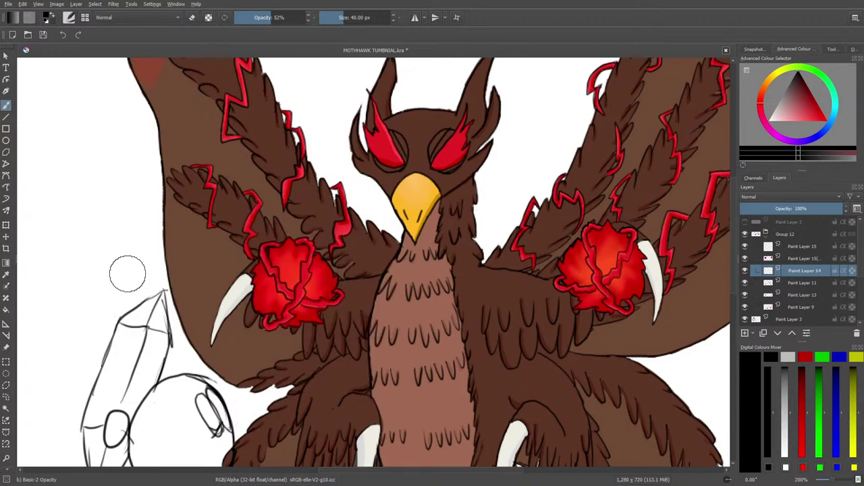
Step: Sample the left-hand orb's bright red and paint layered translucent glows around both orbs on Paint Layer 14 at 52% opacity
left_click(7, 275)
left_click(296, 267)
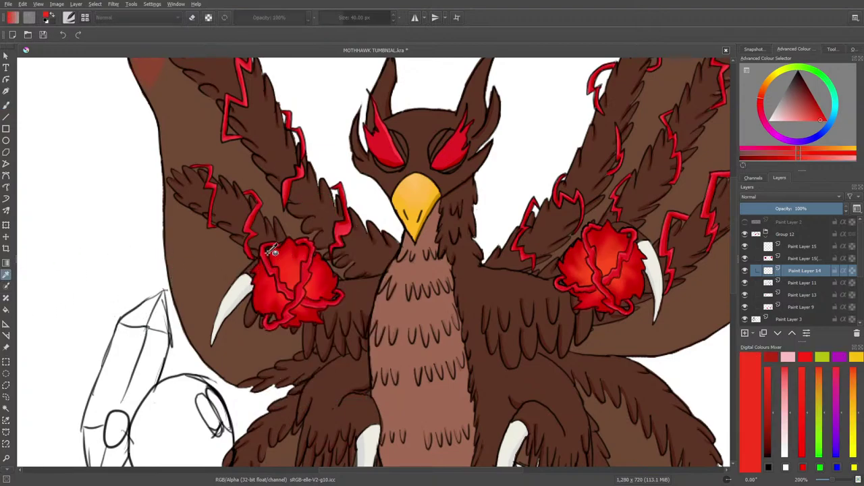
left_click(6, 106)
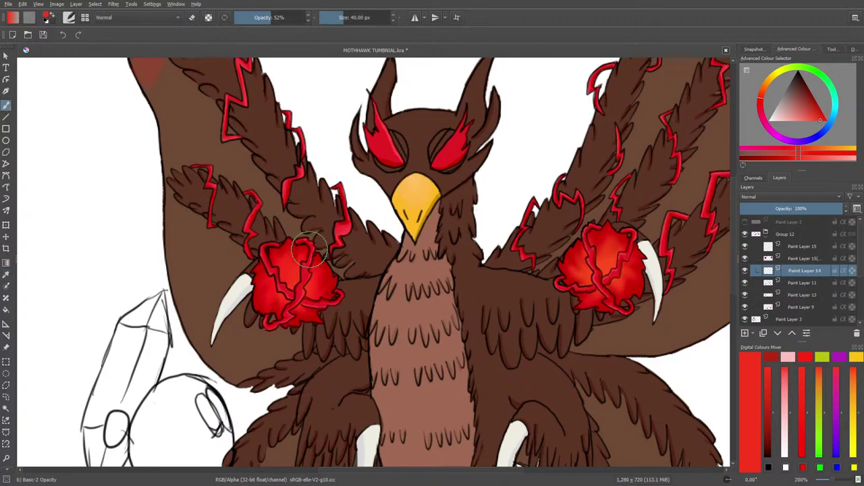
mouse_move(336, 287)
left_mouse_down()
mouse_move(325, 312)
mouse_move(281, 321)
mouse_move(260, 300)
mouse_move(262, 268)
mouse_move(288, 251)
mouse_move(328, 260)
mouse_move(284, 332)
mouse_move(274, 332)
mouse_move(284, 329)
mouse_move(286, 343)
mouse_move(327, 337)
mouse_move(354, 311)
mouse_move(365, 281)
mouse_move(359, 255)
mouse_move(310, 221)
mouse_move(277, 223)
mouse_move(247, 245)
mouse_move(236, 273)
mouse_move(243, 312)
mouse_move(268, 346)
mouse_move(301, 360)
mouse_move(340, 352)
mouse_move(382, 308)
mouse_move(385, 258)
mouse_move(351, 213)
mouse_move(294, 199)
mouse_move(235, 222)
mouse_move(212, 265)
mouse_move(213, 316)
mouse_move(230, 364)
mouse_move(307, 390)
mouse_move(361, 353)
left_mouse_up()
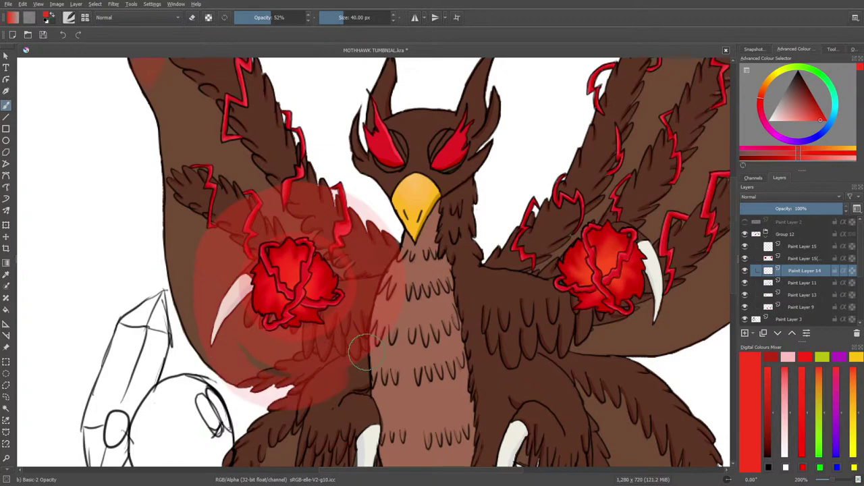
mouse_move(570, 323)
left_mouse_down()
mouse_move(626, 309)
mouse_move(648, 256)
mouse_move(588, 229)
mouse_move(547, 282)
mouse_move(608, 321)
mouse_move(666, 259)
mouse_move(576, 210)
mouse_move(542, 298)
mouse_move(635, 334)
mouse_move(687, 241)
mouse_move(593, 196)
mouse_move(529, 280)
mouse_move(608, 357)
mouse_move(706, 298)
mouse_move(687, 202)
mouse_move(605, 173)
mouse_move(514, 238)
mouse_move(543, 347)
mouse_move(615, 366)
left_mouse_up()
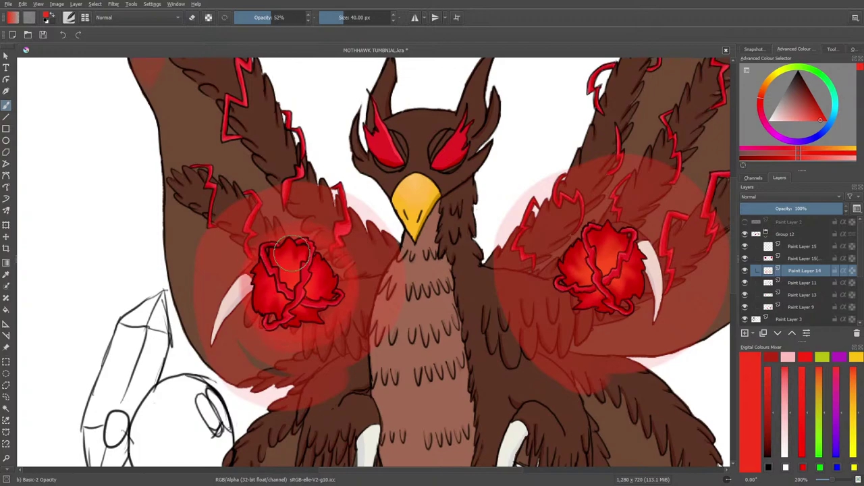
mouse_move(258, 259)
left_mouse_down()
mouse_move(300, 266)
mouse_move(330, 303)
mouse_move(308, 331)
mouse_move(261, 302)
mouse_move(272, 262)
left_mouse_up()
mouse_move(642, 271)
left_mouse_down()
mouse_move(662, 301)
mouse_move(623, 232)
mouse_move(560, 280)
mouse_move(570, 245)
mouse_move(589, 237)
mouse_move(618, 316)
mouse_move(573, 299)
mouse_move(567, 275)
mouse_move(648, 285)
left_mouse_up()
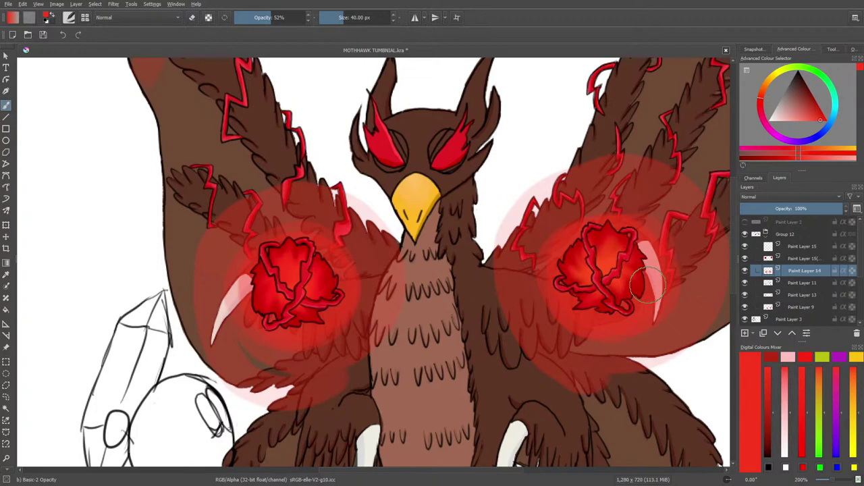
Step: Switch to the Distort Move brush preset and set its size to 19.15 px
right_click(208, 392)
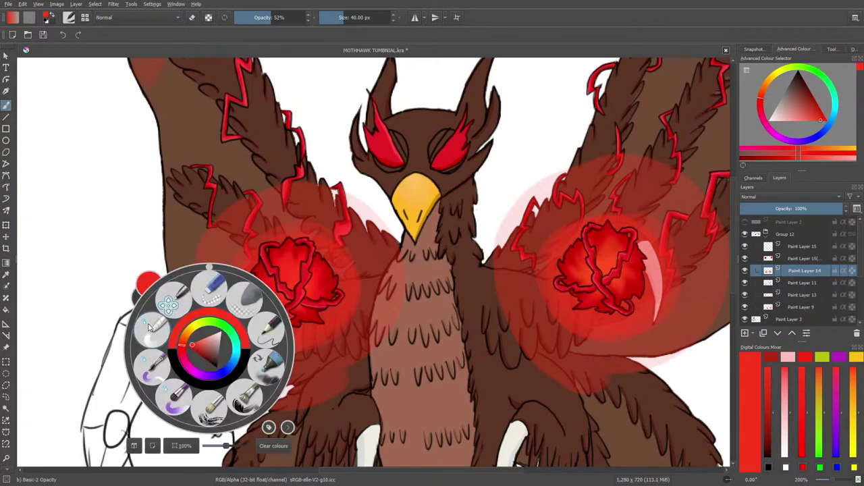
left_click(150, 329)
right_click(209, 203)
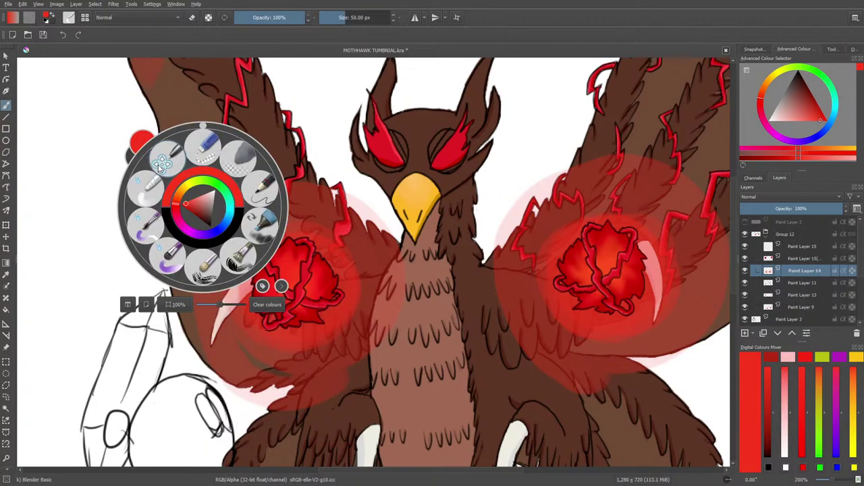
left_click(160, 164)
left_click(339, 13)
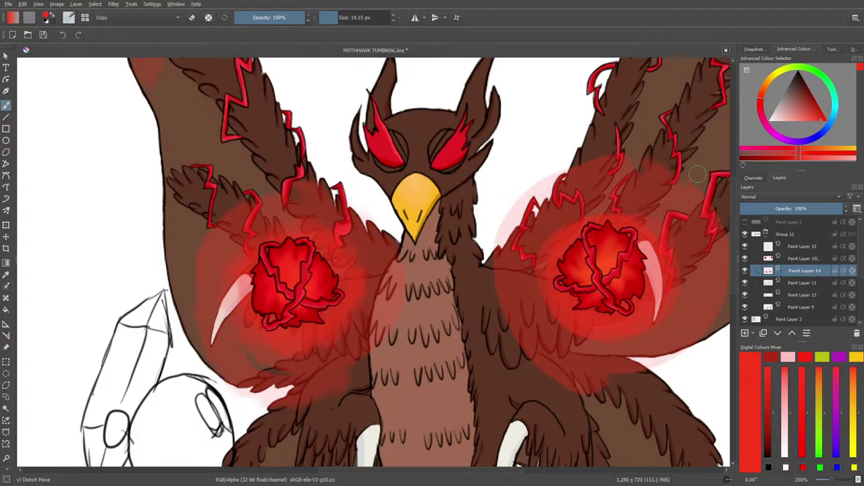
Step: Blend the glow around the right-hand orb into the wing and shoulder with the Blender Basic preset at 50 px
left_click_drag(442, 472, 490, 468)
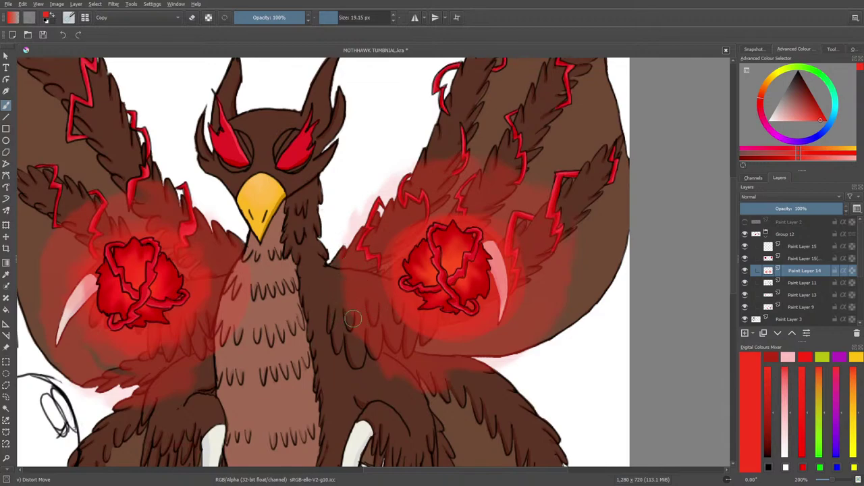
right_click(288, 305)
left_click(246, 252)
mouse_move(363, 264)
left_mouse_down()
mouse_move(347, 295)
mouse_move(354, 277)
mouse_move(341, 268)
mouse_move(347, 308)
mouse_move(360, 355)
mouse_move(388, 383)
mouse_move(461, 385)
mouse_move(510, 360)
mouse_move(535, 300)
mouse_move(476, 319)
left_mouse_up()
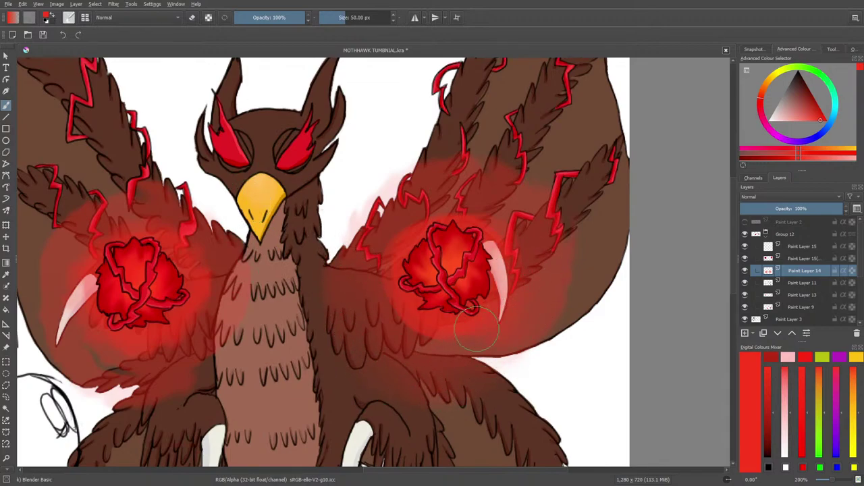
mouse_move(389, 307)
left_mouse_down()
mouse_move(409, 321)
mouse_move(356, 279)
mouse_move(460, 336)
mouse_move(347, 296)
left_mouse_up()
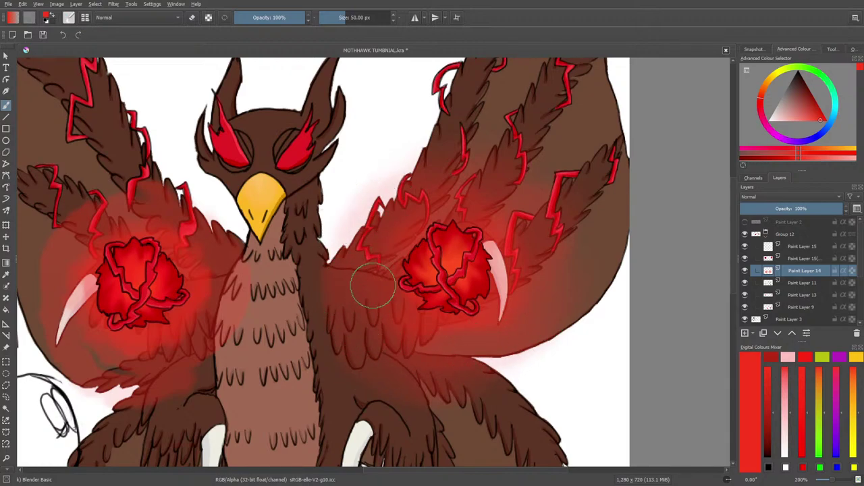
Step: Erase the red spill on the white background between the head and the right-hand wing with the Eraser Circle at 64.62 px
key("e")
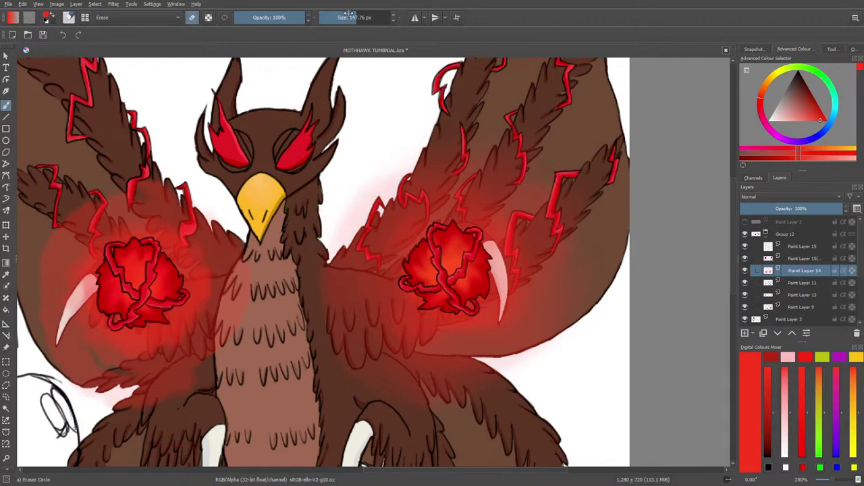
left_click(347, 18)
mouse_move(379, 165)
left_mouse_down()
mouse_move(402, 149)
mouse_move(360, 195)
mouse_move(337, 245)
mouse_move(377, 178)
mouse_move(376, 186)
mouse_move(397, 169)
left_mouse_up()
mouse_move(398, 170)
left_mouse_down()
mouse_move(390, 191)
mouse_move(404, 165)
mouse_move(346, 213)
mouse_move(332, 251)
left_mouse_up()
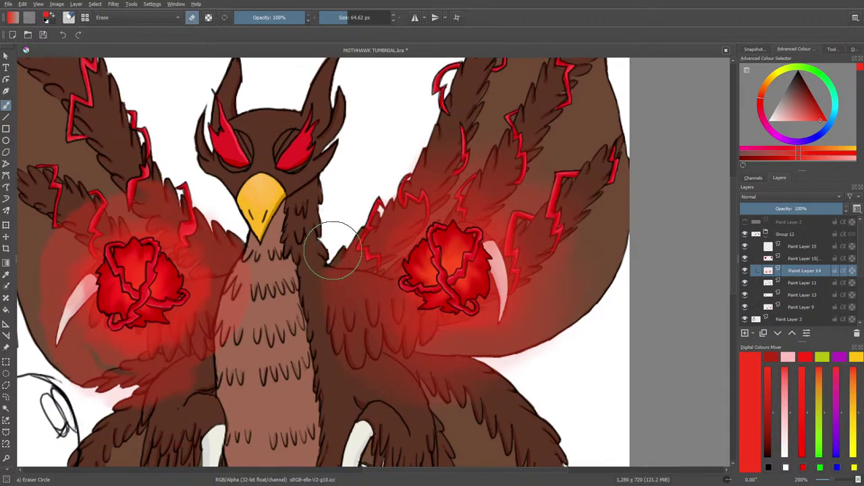
Step: Soften the right-hand glow over the shoulder feathers and below the orb with erasing and Blender Basic strokes
left_click_drag(834, 480, 832, 484)
mouse_move(318, 290)
left_mouse_down()
mouse_move(331, 349)
mouse_move(343, 363)
mouse_move(352, 356)
mouse_move(329, 268)
mouse_move(337, 325)
mouse_move(336, 251)
mouse_move(337, 302)
mouse_move(350, 323)
mouse_move(338, 230)
mouse_move(351, 350)
mouse_move(381, 363)
mouse_move(335, 276)
mouse_move(393, 355)
mouse_move(381, 372)
mouse_move(403, 364)
mouse_move(378, 383)
mouse_move(395, 380)
mouse_move(416, 393)
mouse_move(411, 385)
mouse_move(438, 358)
left_mouse_up()
key("slash")
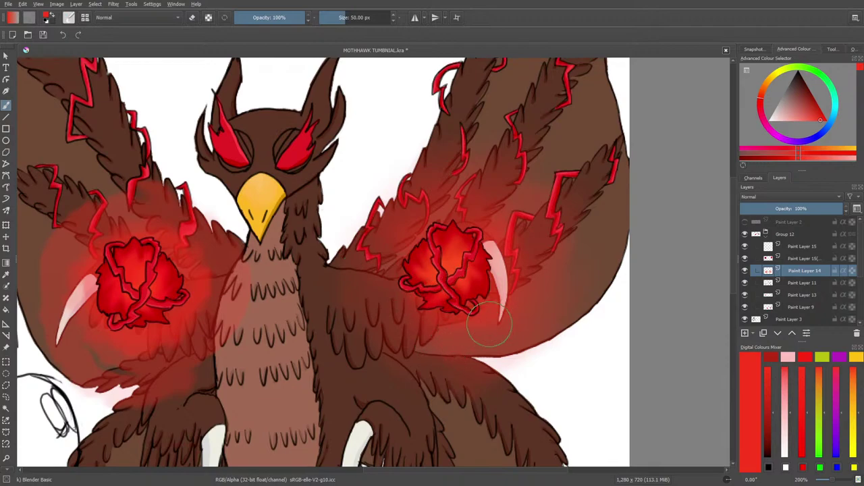
key("e")
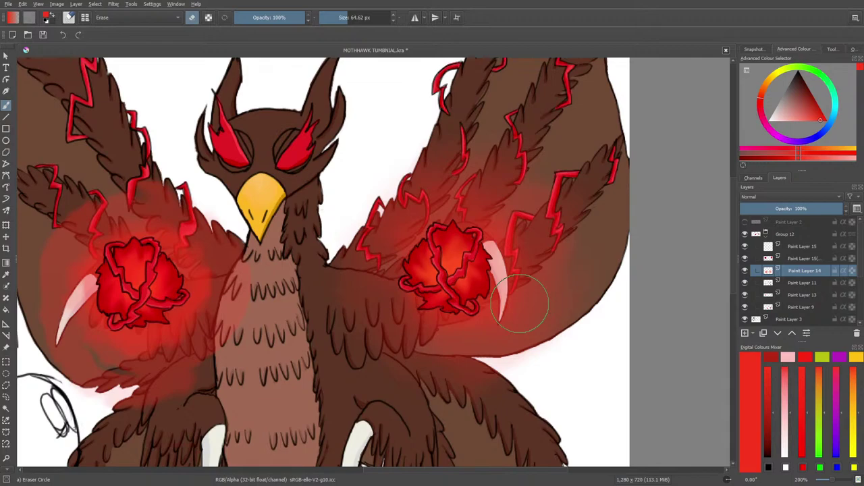
Step: Compare the orbs against the glow by lowering the orb layer's opacity to 0% and restoring it to 100%
left_click(788, 258)
left_click_drag(810, 209, 832, 209)
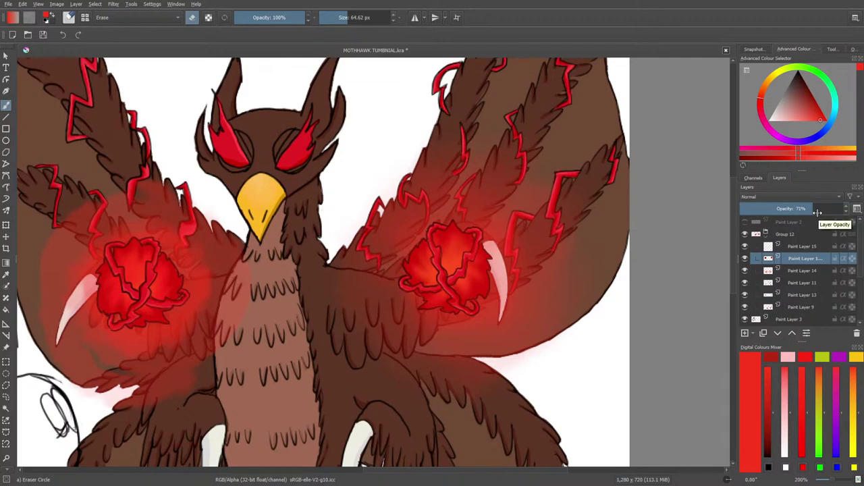
left_click_drag(818, 208, 734, 206)
key("slash")
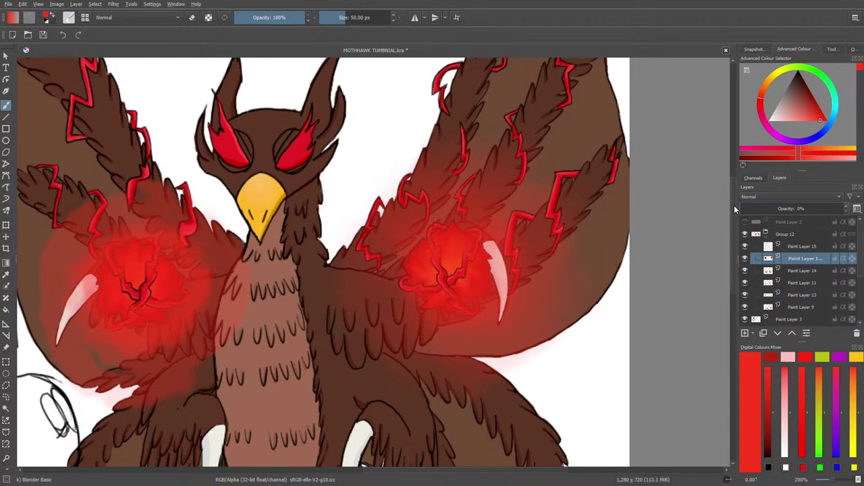
left_click_drag(743, 208, 861, 213)
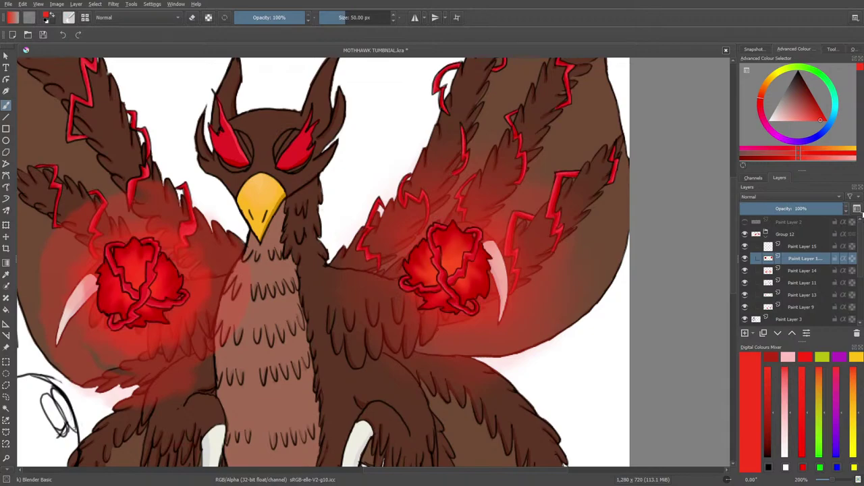
Step: Check what Paint Layers 9, 13, 11 and 14 contain by switching their visibility off and on
left_click_drag(460, 471, 381, 470)
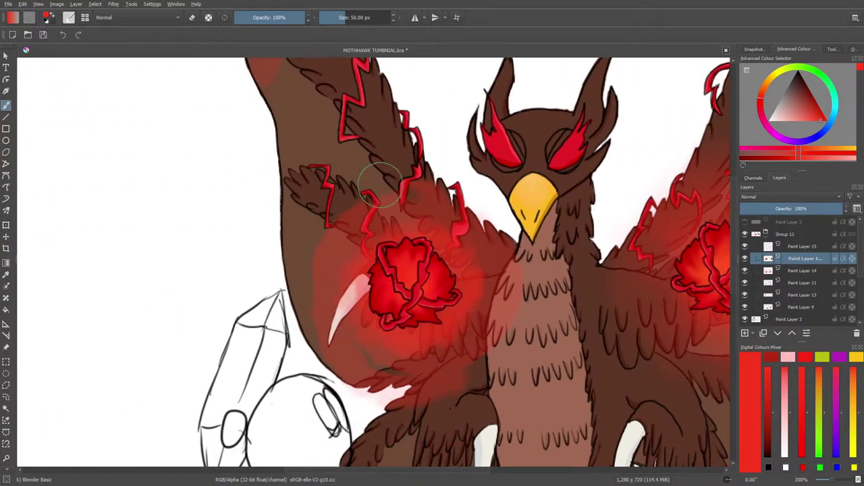
left_click(774, 269)
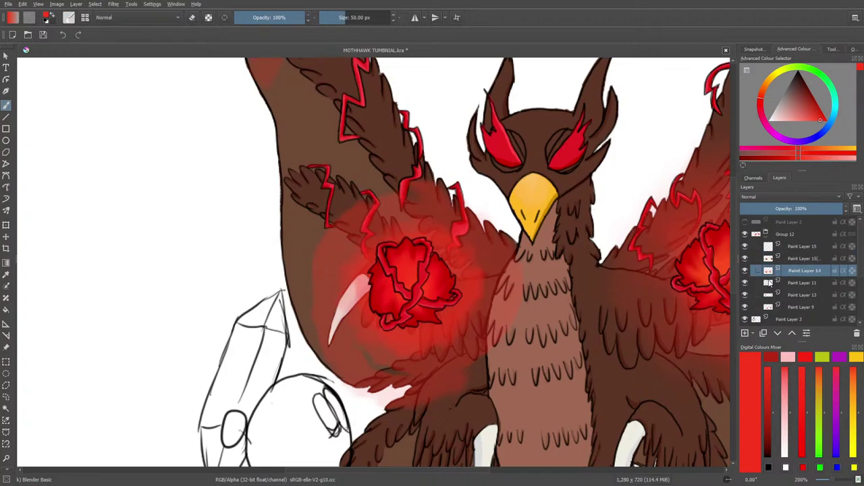
left_click(787, 308)
left_click(746, 307)
left_click(746, 307)
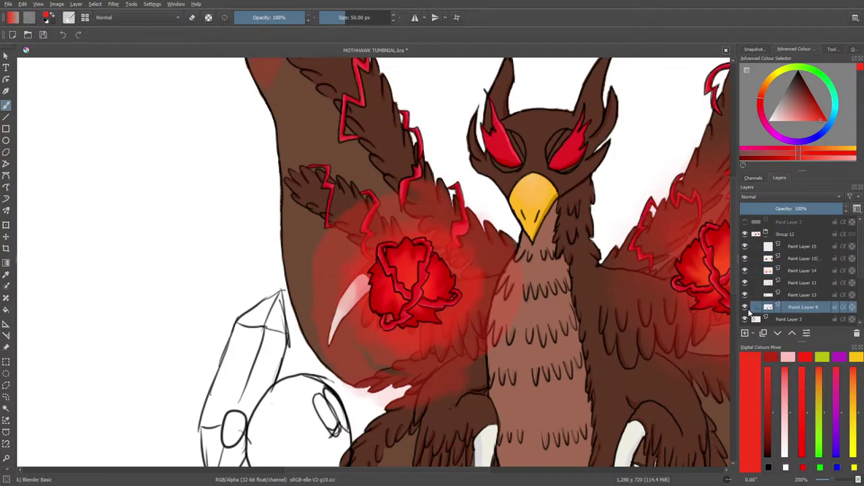
left_click(771, 296)
left_click(745, 295)
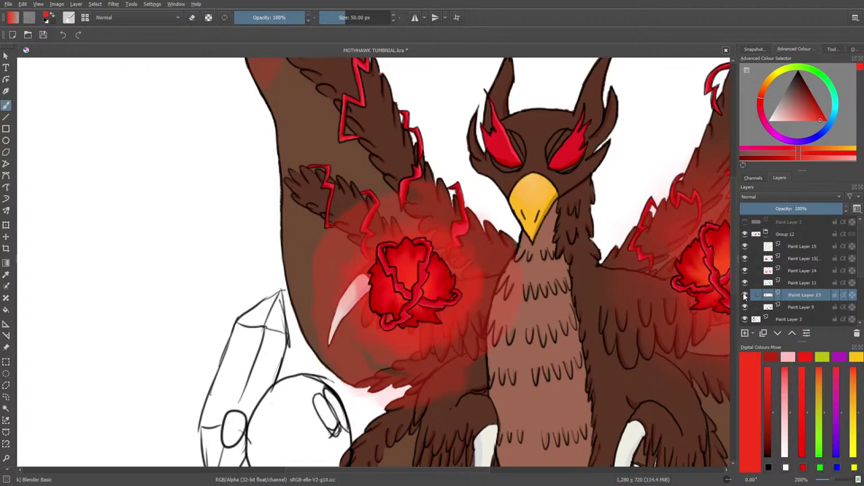
left_click(745, 285)
left_click(745, 282)
left_click(744, 271)
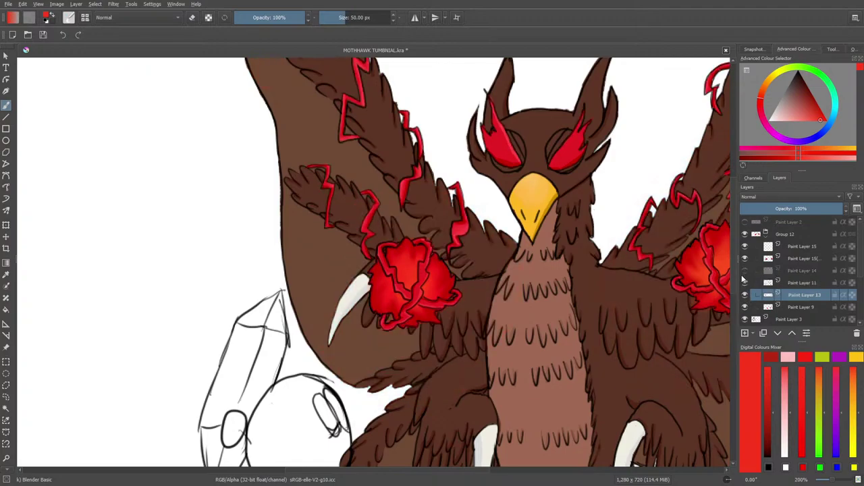
left_click(745, 270)
Step: Blend the glow around the left-hand orb on Paint Layer 14 and erase its excess over the feathers, chest and background
left_click(803, 270)
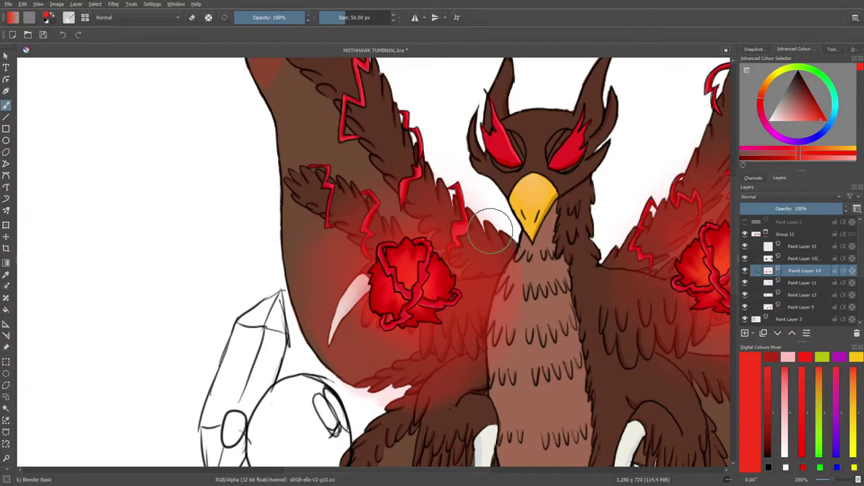
key("/")
mouse_move(474, 214)
left_mouse_down()
mouse_move(495, 317)
mouse_move(491, 226)
mouse_move(436, 374)
left_mouse_up()
mouse_move(485, 339)
left_mouse_down()
mouse_move(444, 397)
mouse_move(399, 383)
left_mouse_up()
mouse_move(346, 201)
left_mouse_down()
mouse_move(310, 355)
mouse_move(465, 202)
mouse_move(476, 256)
left_mouse_up()
mouse_move(425, 203)
left_mouse_down()
mouse_move(383, 204)
mouse_move(350, 226)
left_mouse_up()
key("slash")
mouse_move(391, 203)
left_mouse_down()
mouse_move(413, 206)
mouse_move(306, 271)
mouse_move(325, 267)
mouse_move(328, 283)
mouse_move(339, 259)
mouse_move(325, 268)
mouse_move(318, 322)
mouse_move(328, 353)
mouse_move(360, 374)
mouse_move(472, 351)
mouse_move(499, 268)
mouse_move(490, 245)
mouse_move(475, 301)
mouse_move(487, 289)
mouse_move(484, 256)
mouse_move(467, 228)
mouse_move(434, 200)
mouse_move(387, 211)
mouse_move(433, 215)
mouse_move(387, 373)
mouse_move(428, 201)
mouse_move(364, 352)
mouse_move(417, 342)
mouse_move(362, 325)
mouse_move(412, 221)
mouse_move(356, 370)
mouse_move(341, 277)
mouse_move(396, 232)
mouse_move(425, 225)
mouse_move(432, 254)
mouse_move(341, 300)
mouse_move(372, 335)
left_mouse_up()
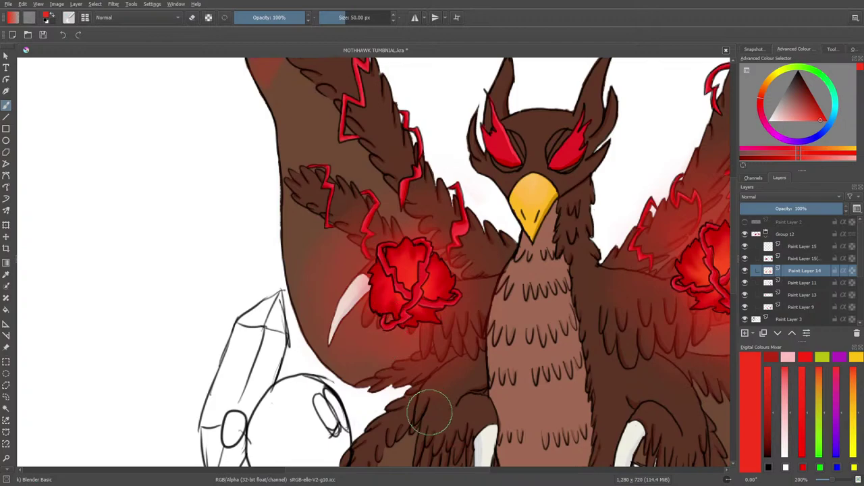
Step: Erase the outer glow around the right-hand orb from the wing membrane and upper feathers with the Eraser Circle preset
left_click_drag(391, 475, 474, 472)
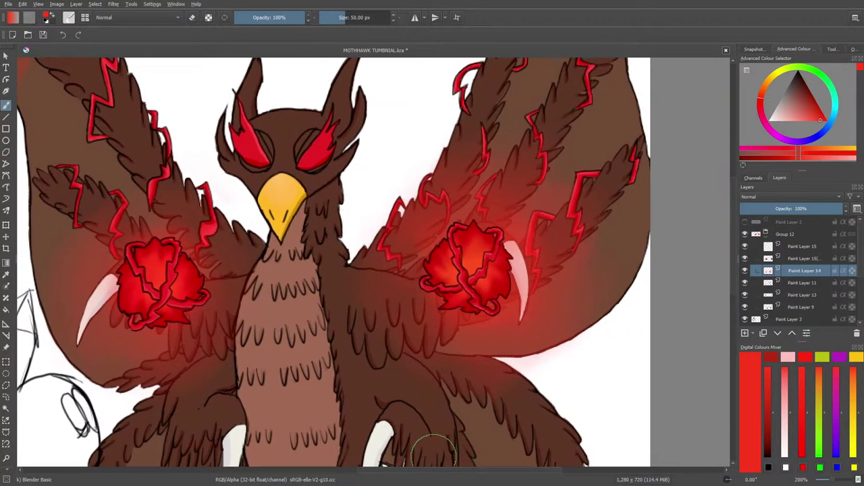
key("slash")
mouse_move(470, 337)
left_mouse_down()
mouse_move(530, 318)
mouse_move(538, 177)
mouse_move(449, 348)
mouse_move(561, 254)
mouse_move(522, 326)
mouse_move(556, 319)
mouse_move(626, 249)
mouse_move(597, 291)
left_mouse_up()
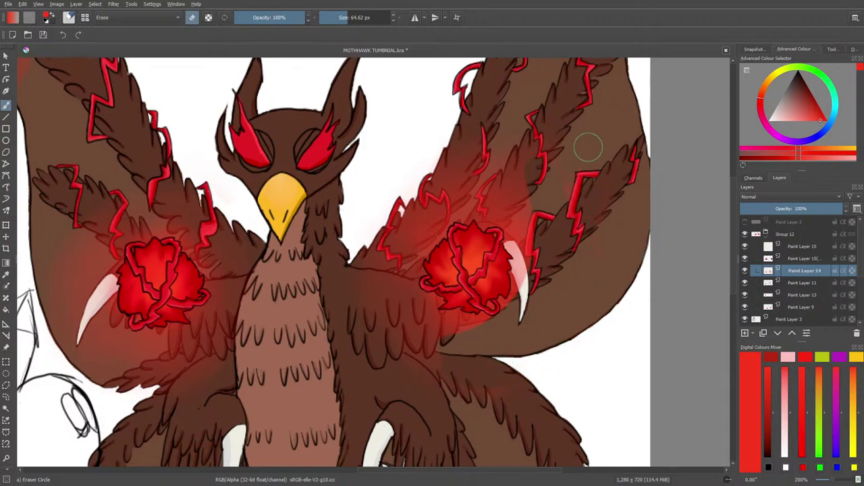
mouse_move(581, 149)
left_mouse_down()
mouse_move(546, 196)
mouse_move(524, 170)
mouse_move(541, 212)
mouse_move(472, 167)
mouse_move(454, 173)
mouse_move(423, 194)
mouse_move(386, 250)
mouse_move(405, 235)
mouse_move(389, 272)
mouse_move(396, 258)
mouse_move(527, 196)
left_mouse_up()
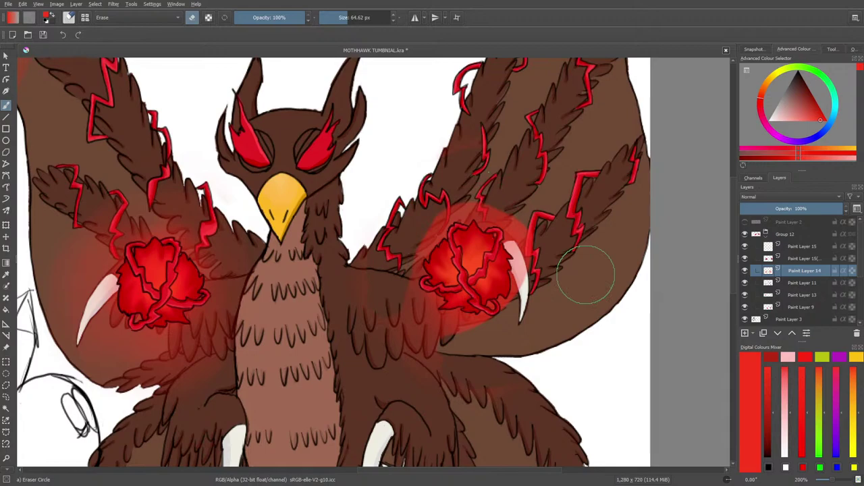
Step: Blend the remaining glow around the right-hand orb into a softer halo, trimming its edges with the eraser
key("slash")
mouse_move(406, 257)
left_mouse_down()
mouse_move(433, 224)
mouse_move(398, 294)
mouse_move(468, 194)
mouse_move(390, 353)
mouse_move(486, 187)
mouse_move(501, 186)
mouse_move(460, 185)
mouse_move(440, 225)
mouse_move(503, 209)
mouse_move(532, 234)
mouse_move(535, 276)
mouse_move(445, 346)
mouse_move(426, 331)
mouse_move(452, 289)
mouse_move(430, 260)
mouse_move(441, 238)
mouse_move(470, 253)
mouse_move(446, 244)
mouse_move(401, 344)
left_mouse_up()
key("slash")
mouse_move(500, 191)
left_mouse_down()
mouse_move(507, 369)
mouse_move(472, 397)
left_mouse_up()
left_click_drag(553, 229, 454, 176)
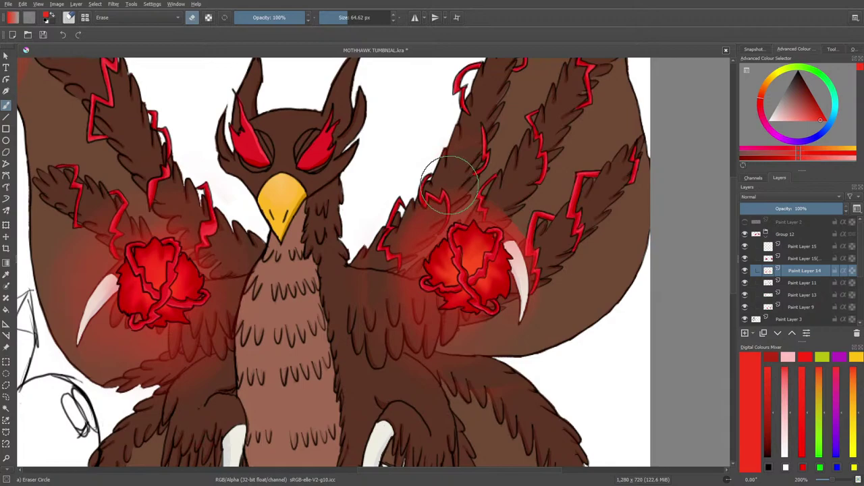
key("/")
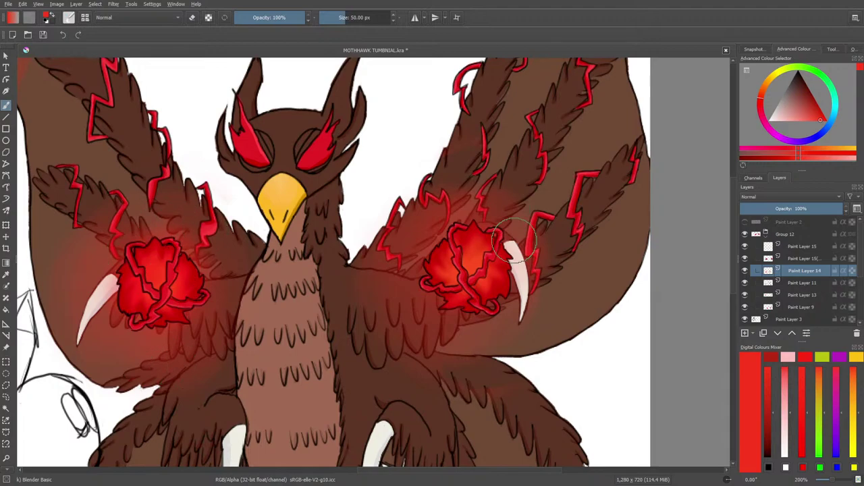
Step: Inspect both blended glows and check the contents of Paint Layer 9 by switching its visibility off and on
left_click_drag(453, 472, 416, 482)
mouse_move(832, 480)
left_mouse_down()
mouse_move(823, 481)
mouse_move(836, 482)
left_mouse_up()
key("ctrl+plus")
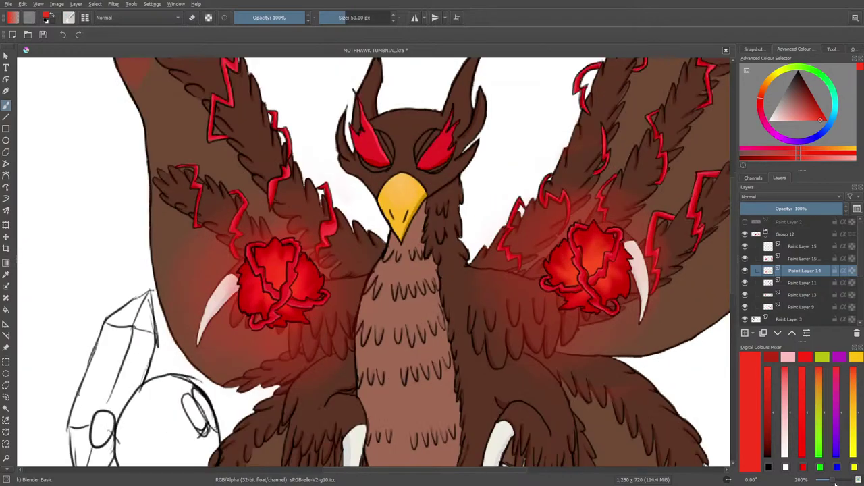
left_click(798, 308)
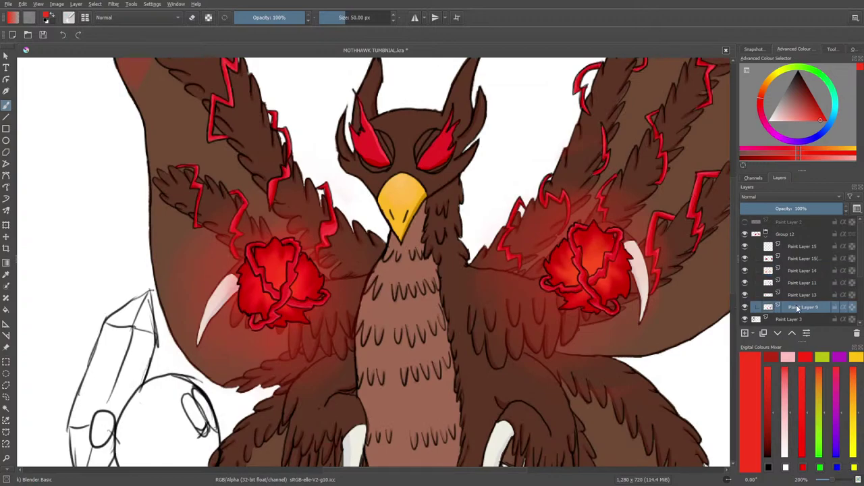
left_click(746, 308)
left_click(746, 308)
left_click(745, 308)
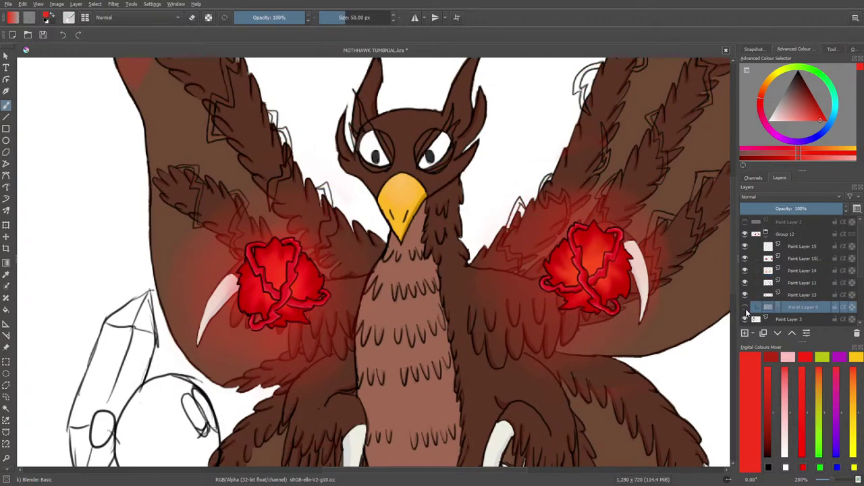
left_click(745, 308)
Step: Hide Group 12 and select Paint Layer 8 inside Group 5, checking its contents by toggling its visibility
left_click(745, 234)
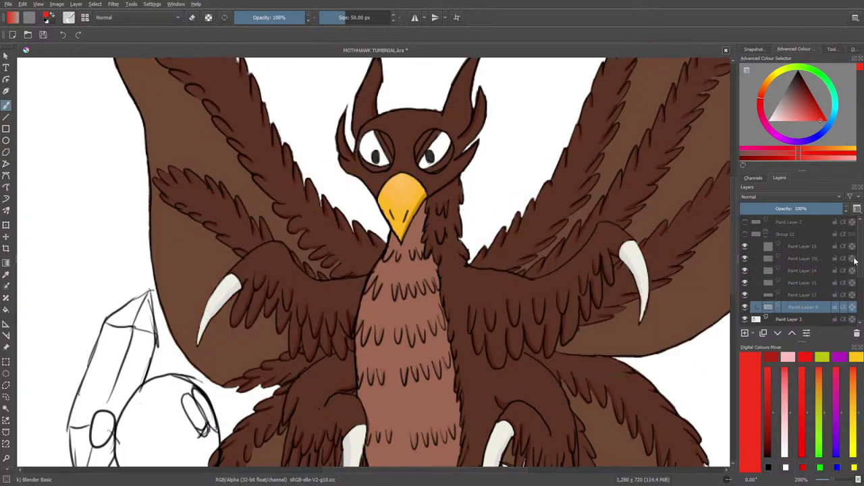
scroll(861, 285, "down", 2)
scroll(781, 262, "down", 3)
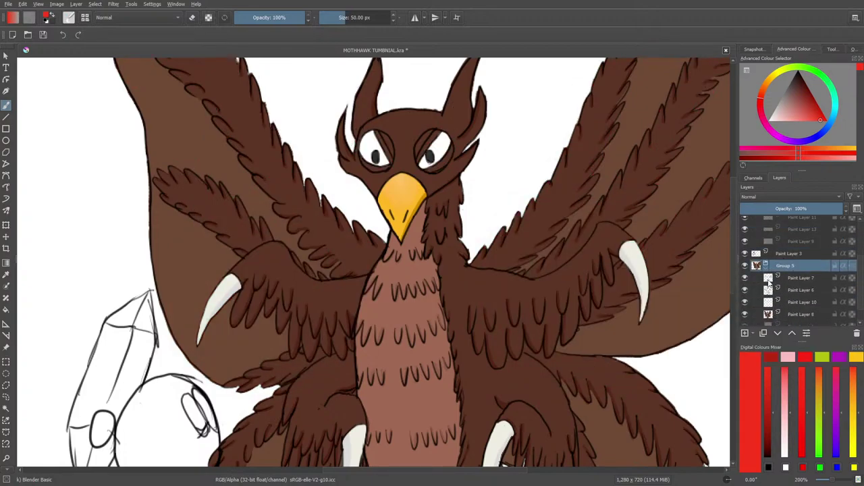
left_click(787, 314)
left_click(745, 314)
left_click(746, 315)
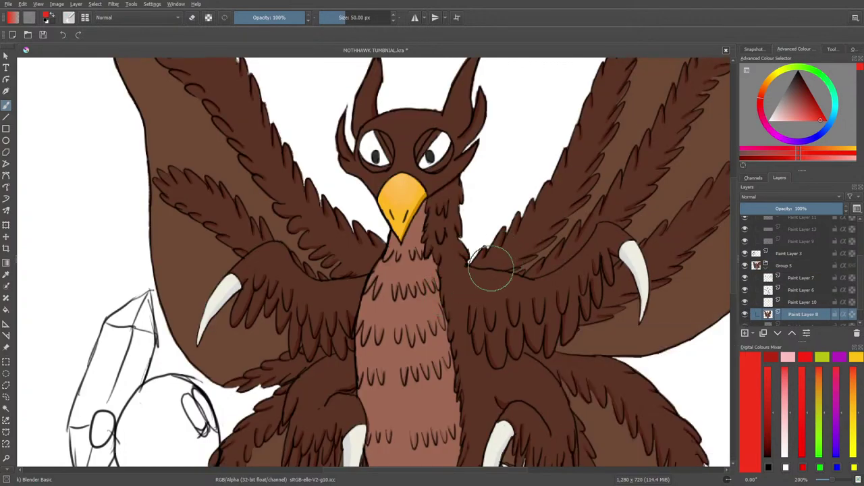
Step: Undo the stray blending stroke at the right-hand shoulder and sample the dark brown of the left-hand arm for the freehand brush
key("ctrl+z")
left_click(5, 275)
left_click(257, 242)
left_click(5, 105)
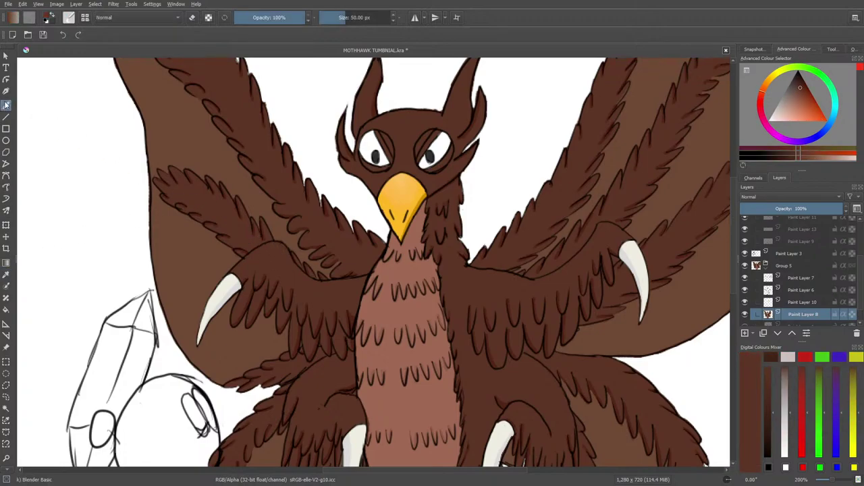
Step: Switch to the Basic-1 brush preset and set its size to 12.06 px
left_click(67, 18)
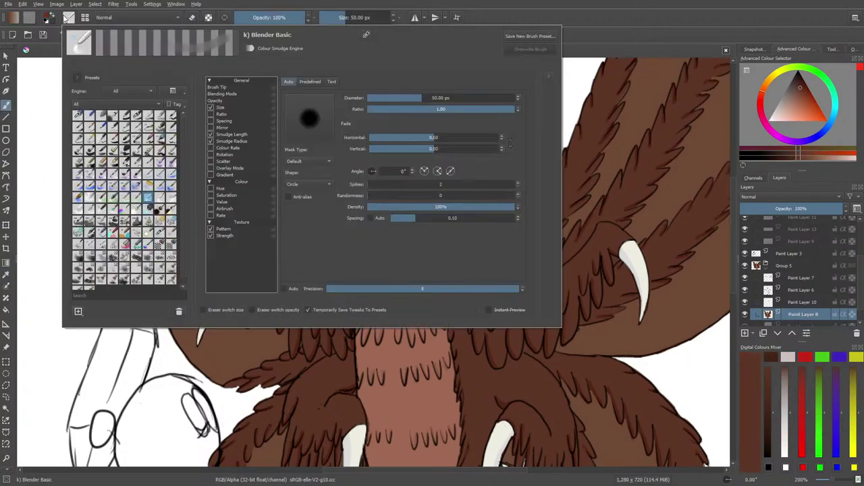
left_click(123, 118)
right_click(56, 134)
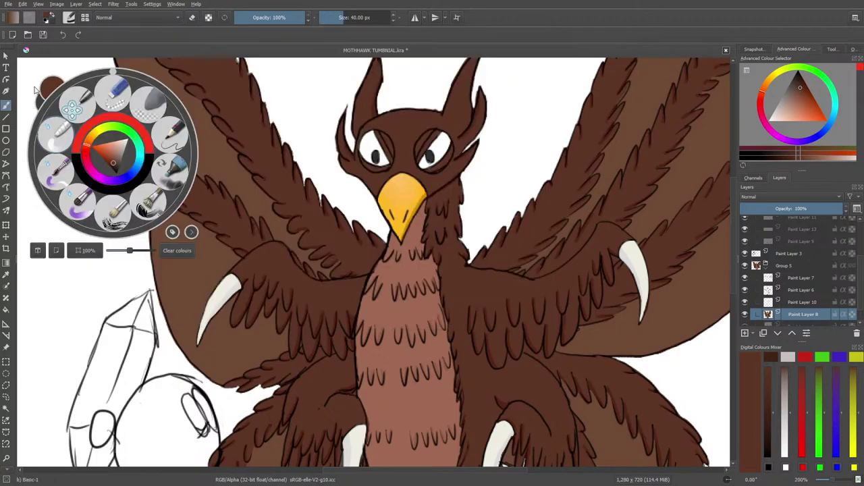
left_click(282, 244)
left_click(330, 17)
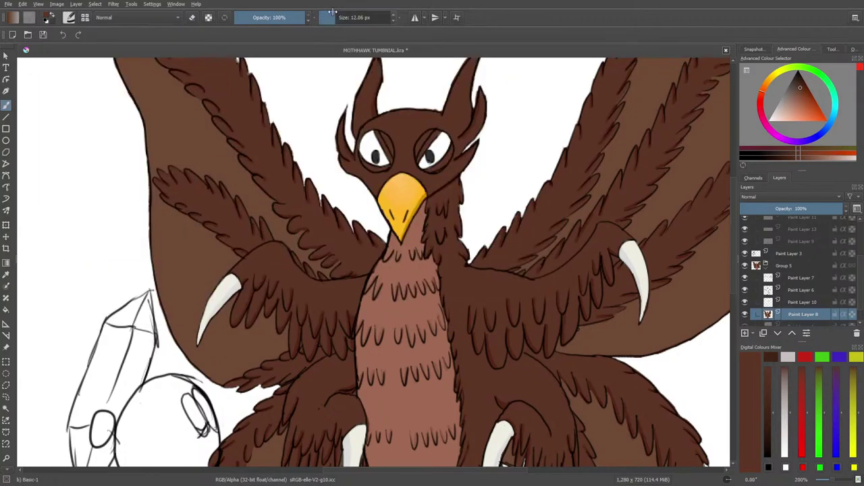
Step: Choose a greyer dark brown as the painting colour and save the document
right_click(244, 129)
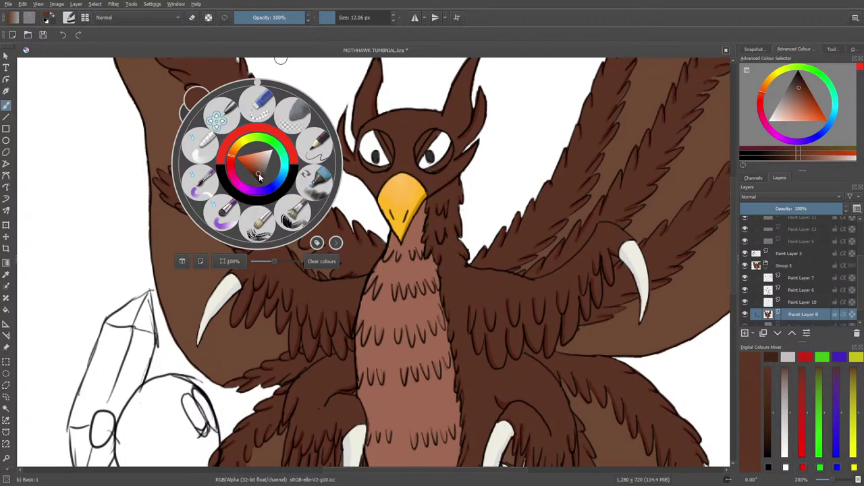
left_click(179, 71)
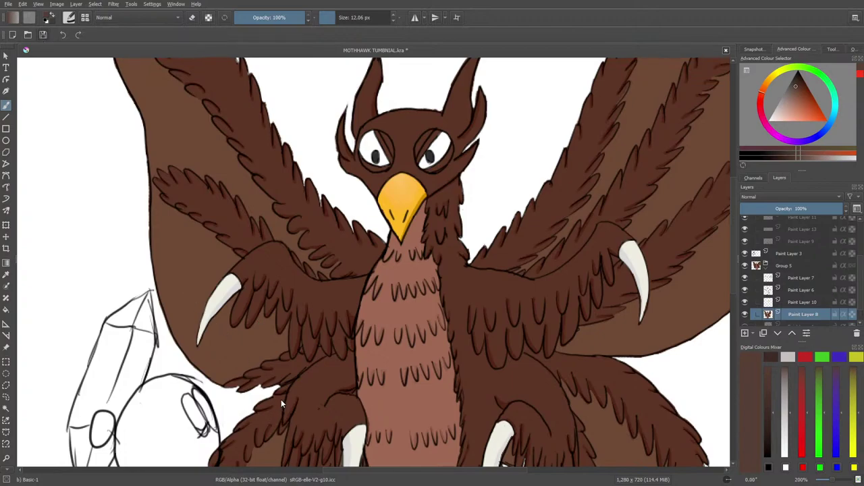
key("ctrl+s")
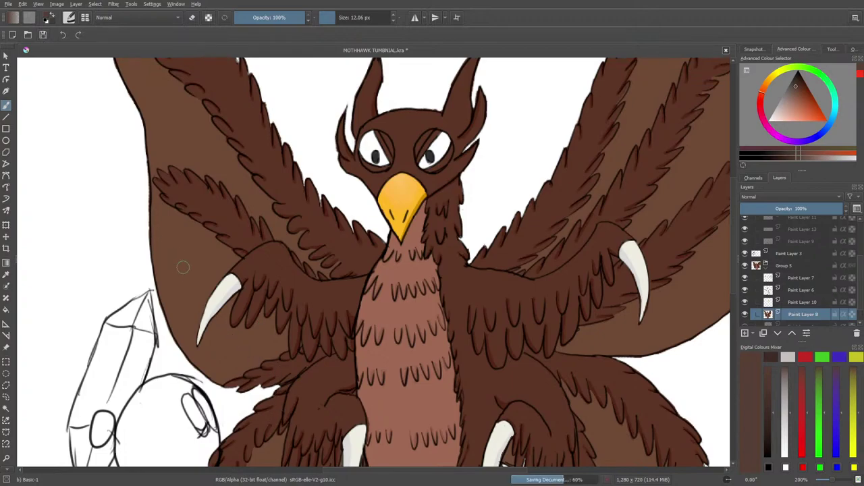
Step: Choose a slightly lighter, greyish brown and paint a test patch on the left-hand shoulder
right_click(187, 271)
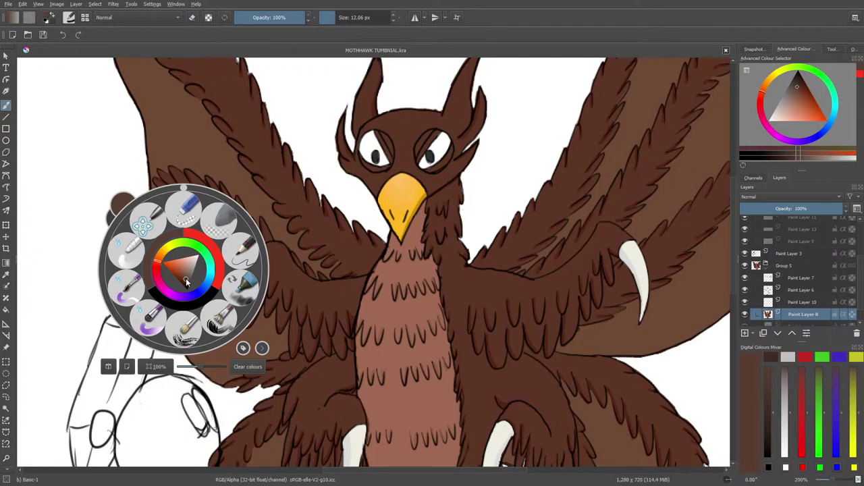
left_click_drag(186, 279, 187, 276)
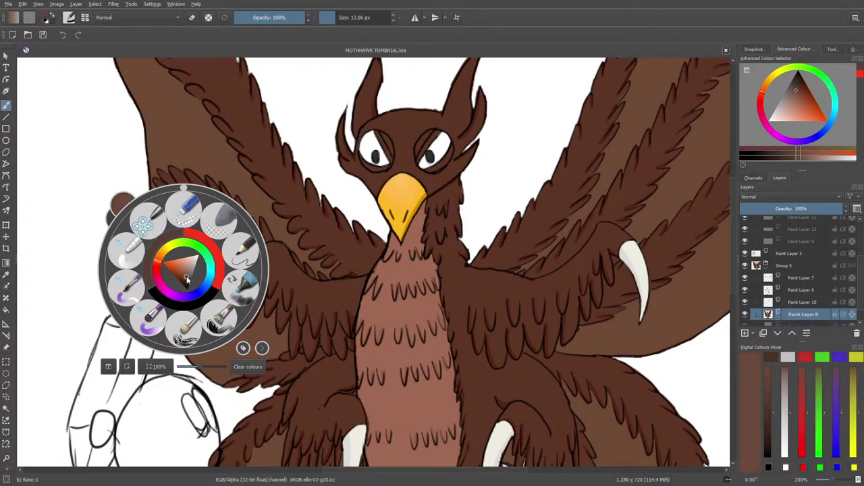
right_click(185, 268)
left_click_drag(274, 261, 284, 259)
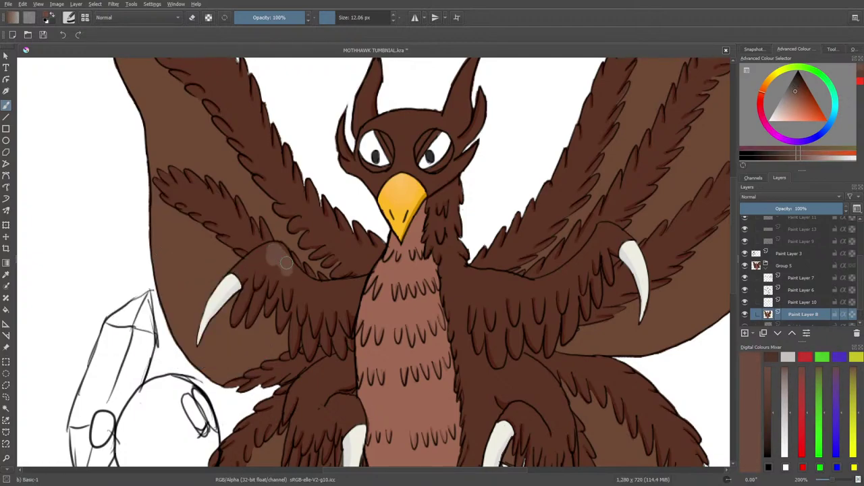
Step: Sample the dark brown of the left-hand arm, adjust its shade and paint a darker test patch below the first one
left_click(5, 275)
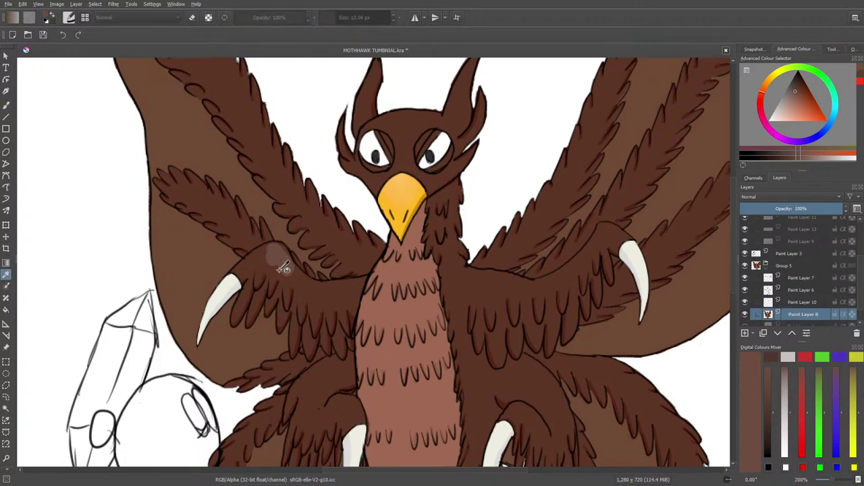
left_click(288, 253)
left_click(5, 105)
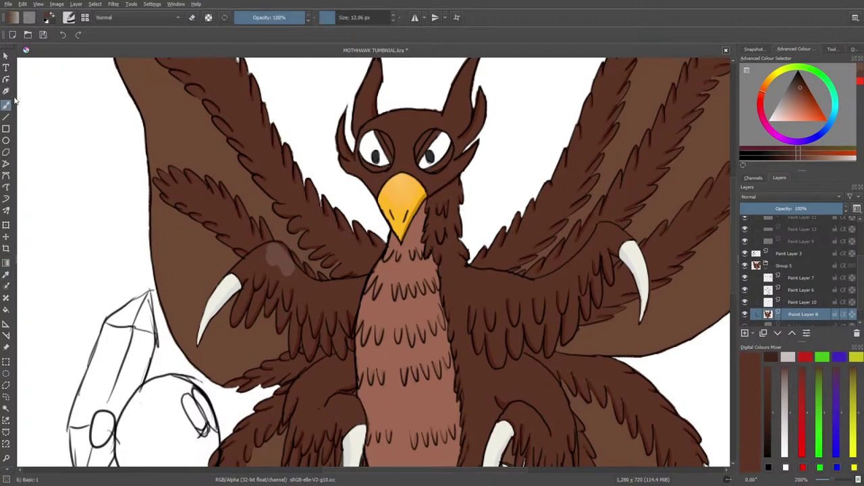
right_click(191, 314)
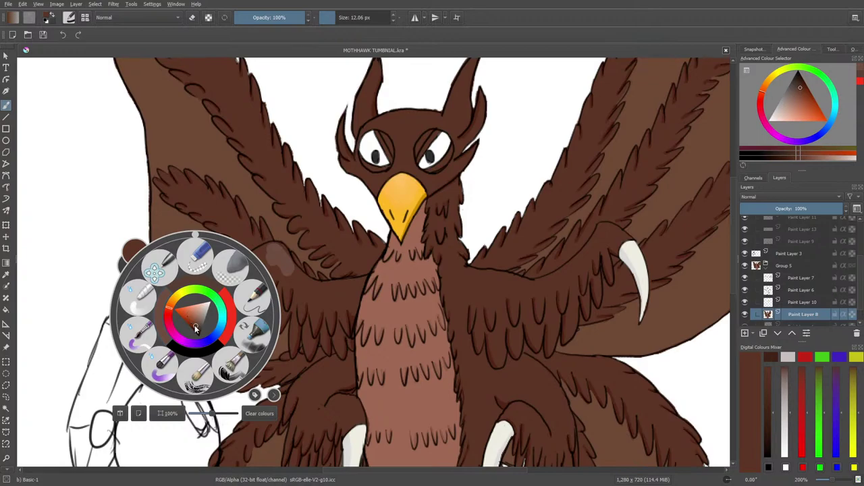
left_click_drag(195, 327, 197, 325)
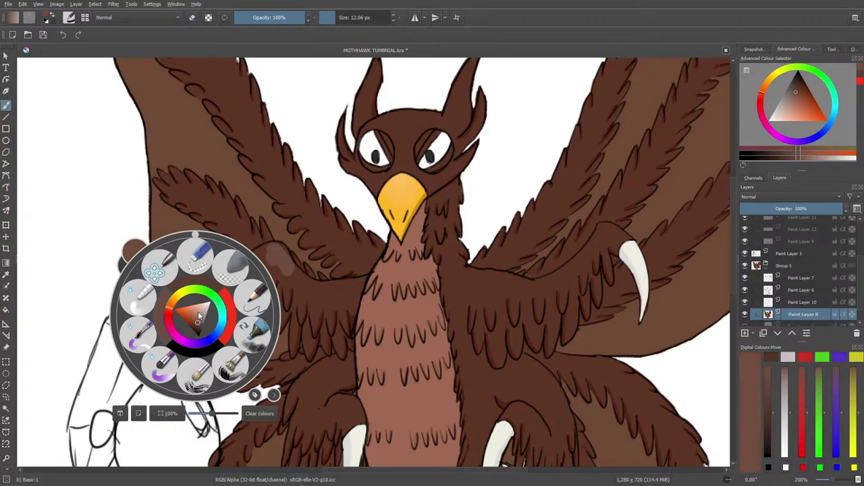
right_click(198, 318)
right_click(251, 309)
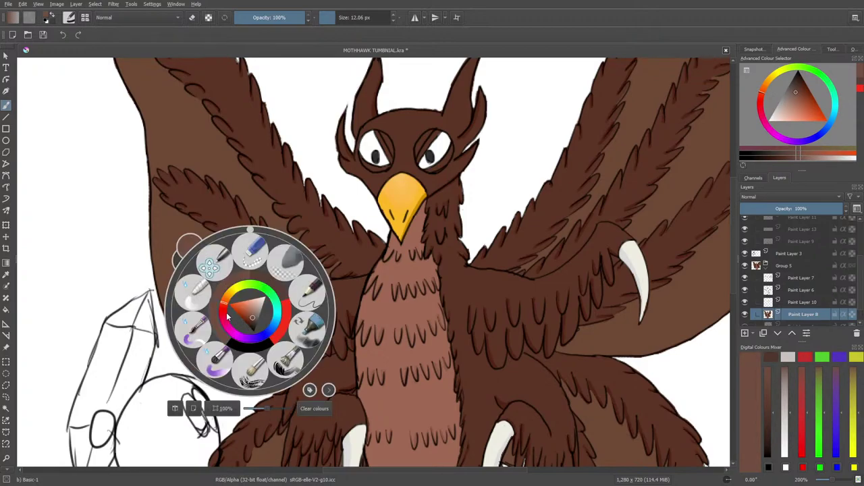
left_click(254, 323)
right_click(251, 311)
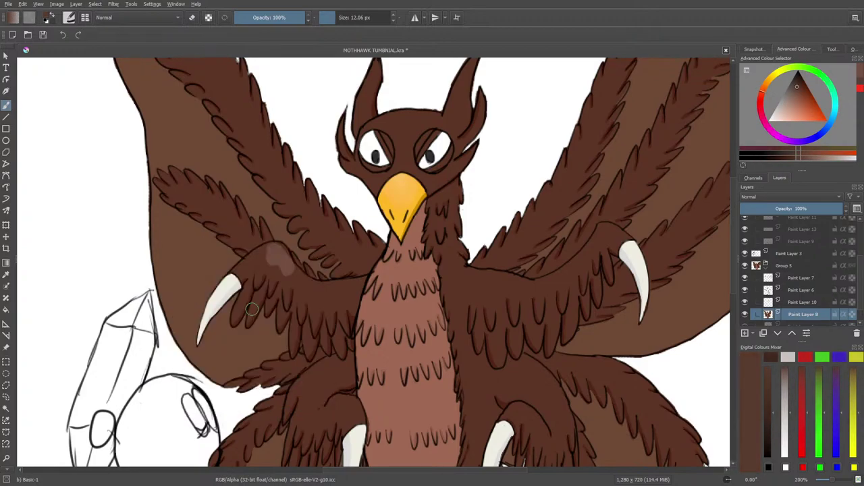
left_click(280, 262)
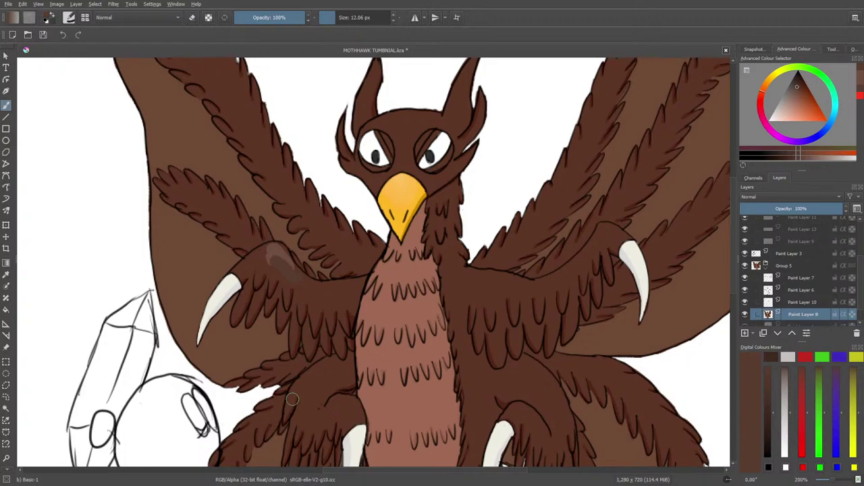
Step: Try two redder, more saturated browns as further test patches running down the left-hand arm
right_click(285, 345)
left_click(288, 360)
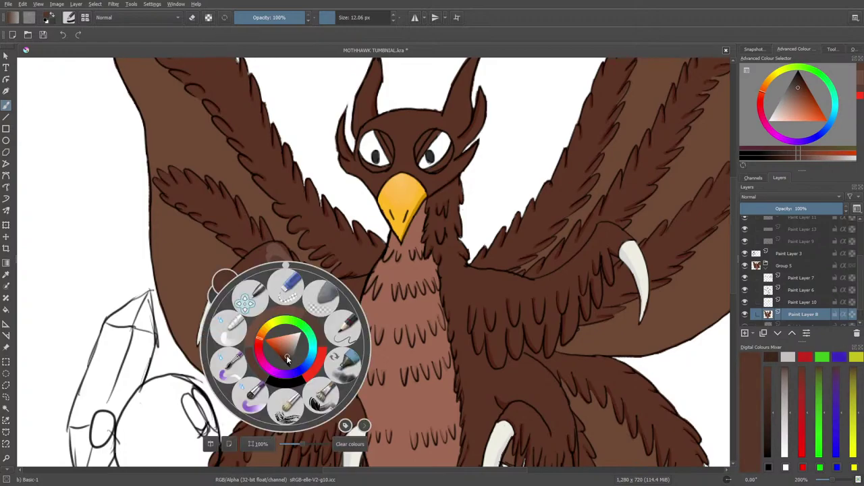
right_click(285, 349)
left_click(280, 262)
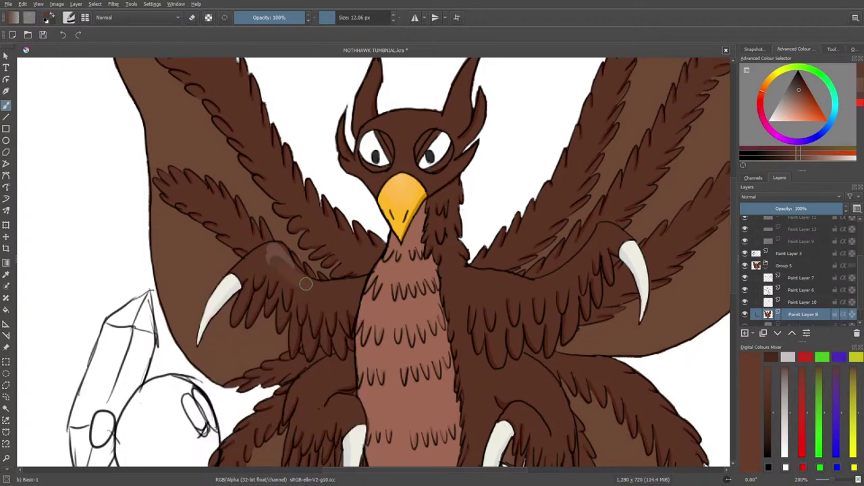
right_click(288, 324)
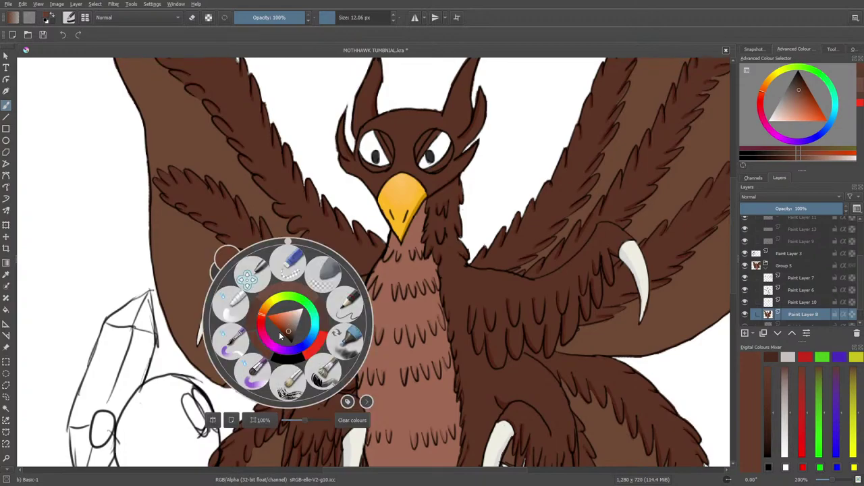
right_click(287, 334)
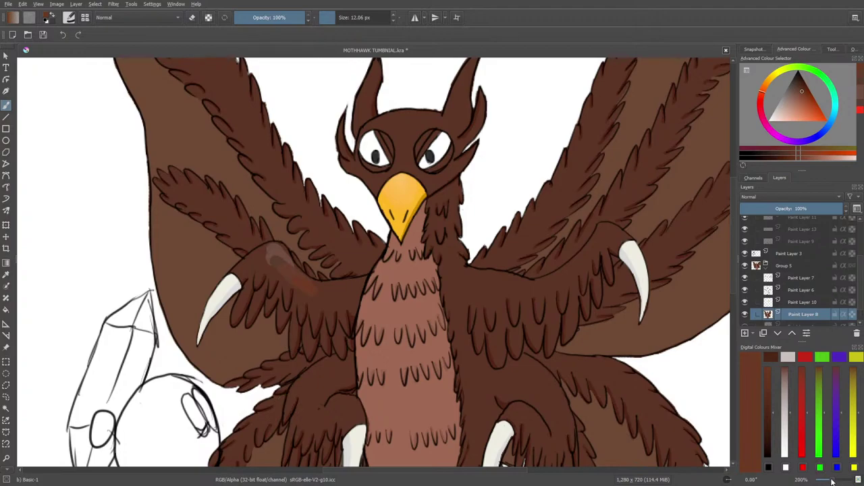
Step: Resample the arm's base brown, choose a lighter shade of it and paint a test stroke beside the reddish patch
left_click_drag(830, 482, 839, 483)
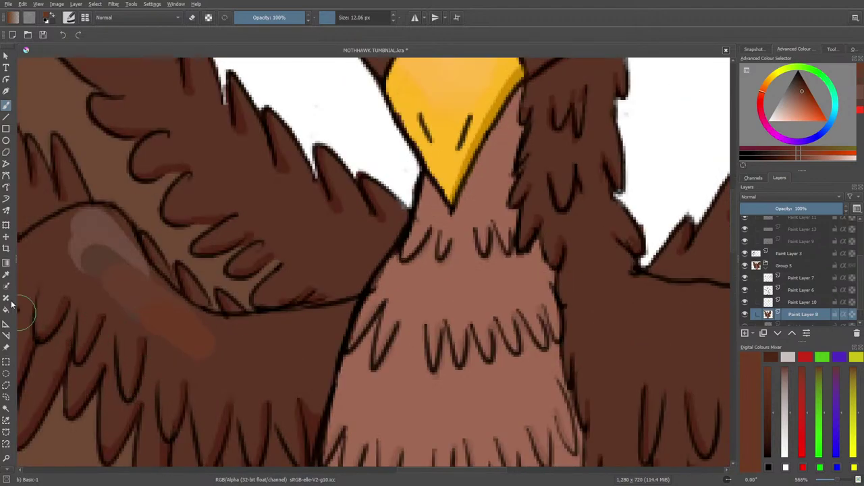
left_click(6, 274)
left_click(231, 324)
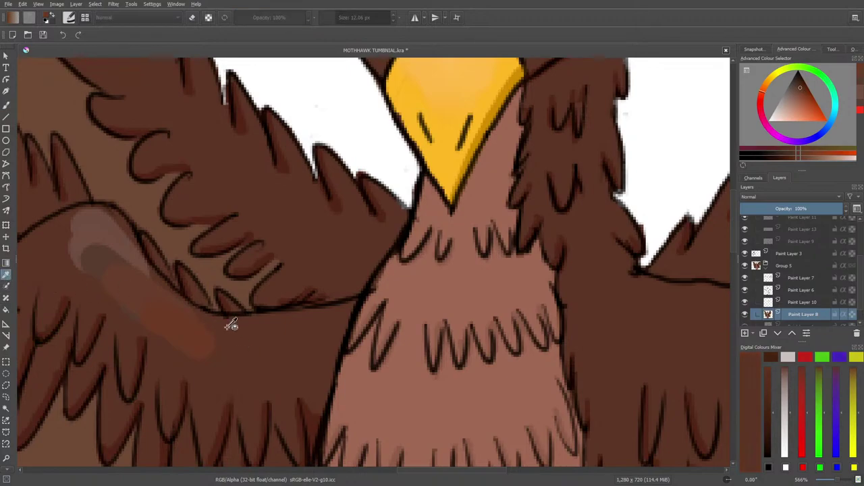
left_click(6, 106)
right_click(193, 350)
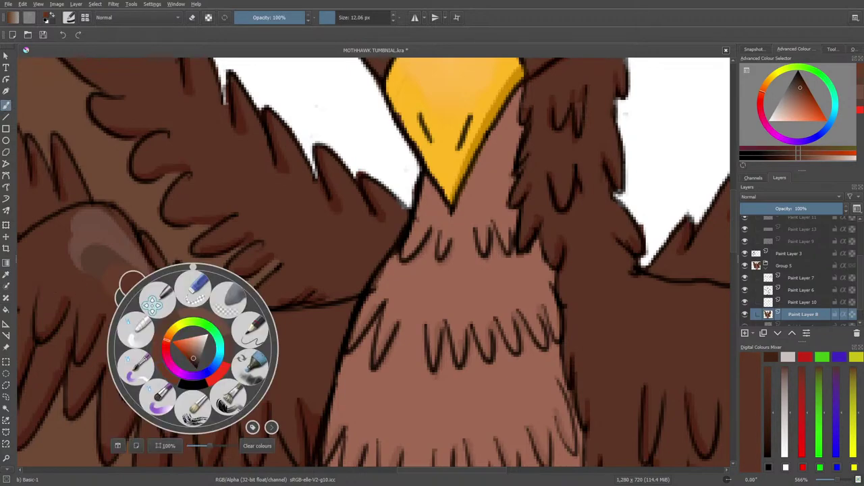
left_click(196, 360)
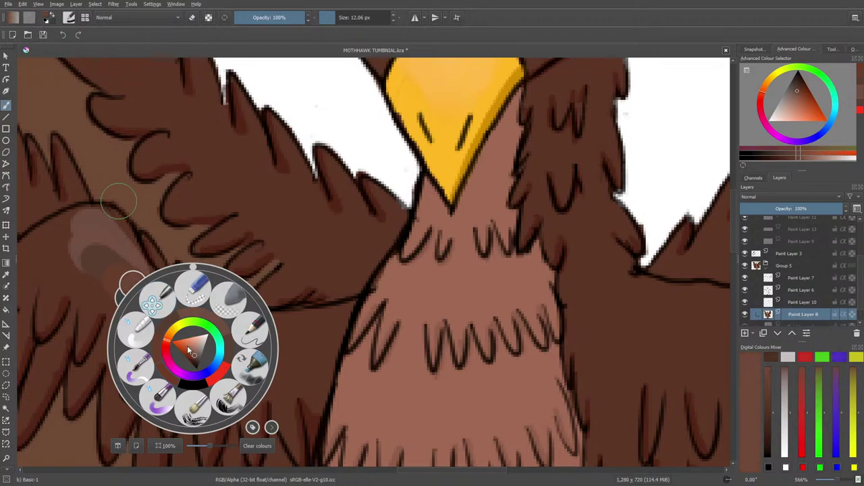
left_click(128, 263)
left_click_drag(278, 348, 239, 350)
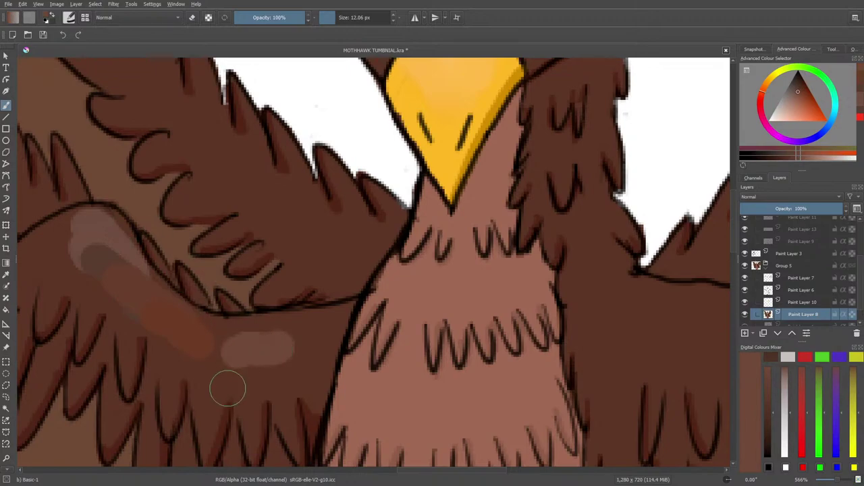
Step: Darken the brown in small increments and paint over the pale test stroke to compare it with the base colour
right_click(217, 359)
left_click(218, 359)
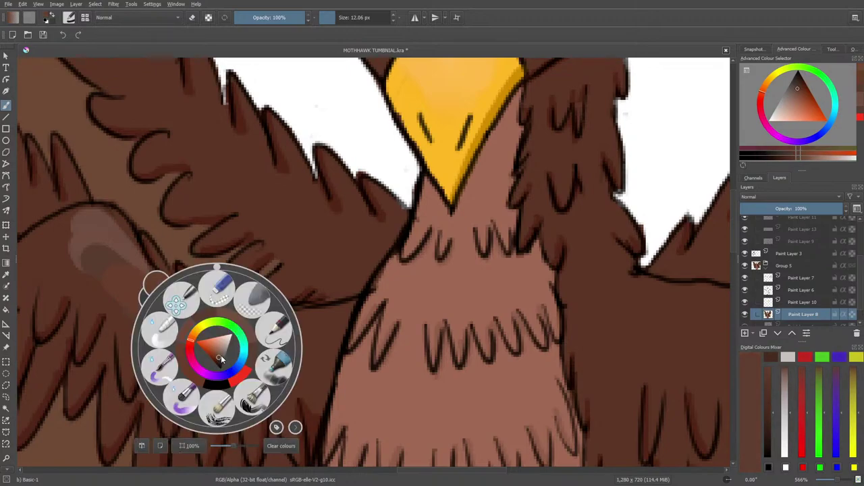
right_click(221, 358)
left_click_drag(276, 341, 243, 351)
right_click(245, 354)
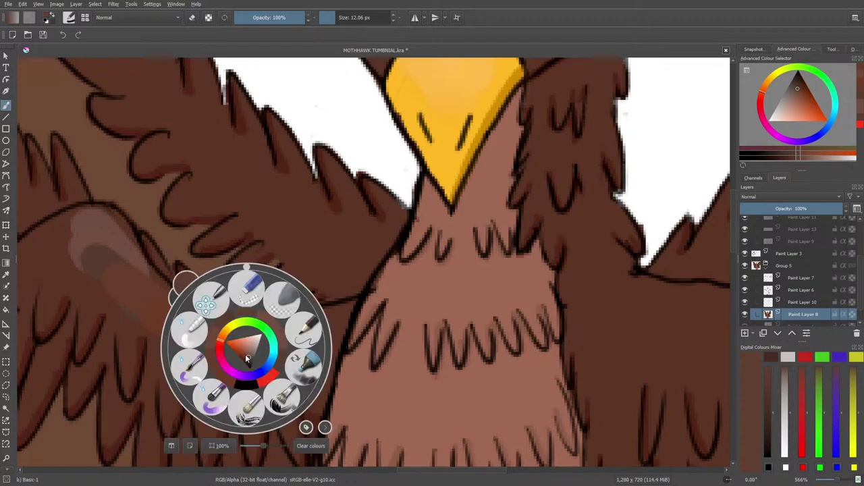
left_click(245, 356)
mouse_move(245, 355)
left_mouse_down()
mouse_move(291, 340)
mouse_move(251, 363)
left_mouse_up()
right_click(251, 363)
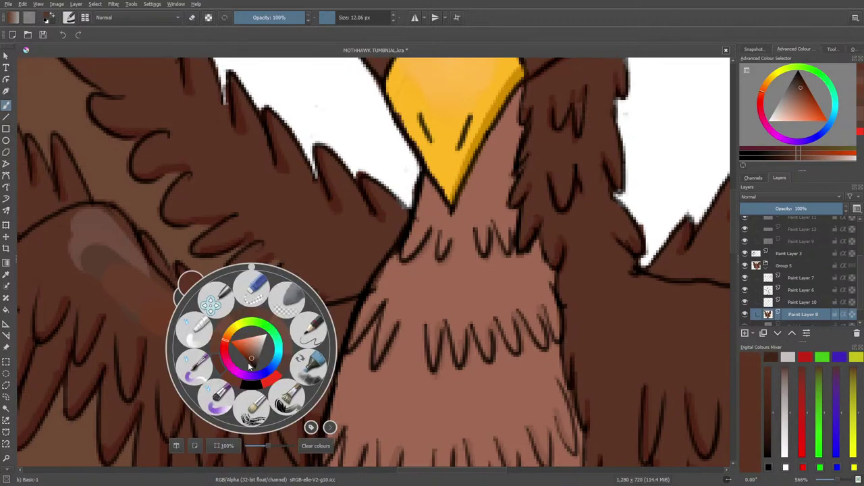
left_click(251, 363)
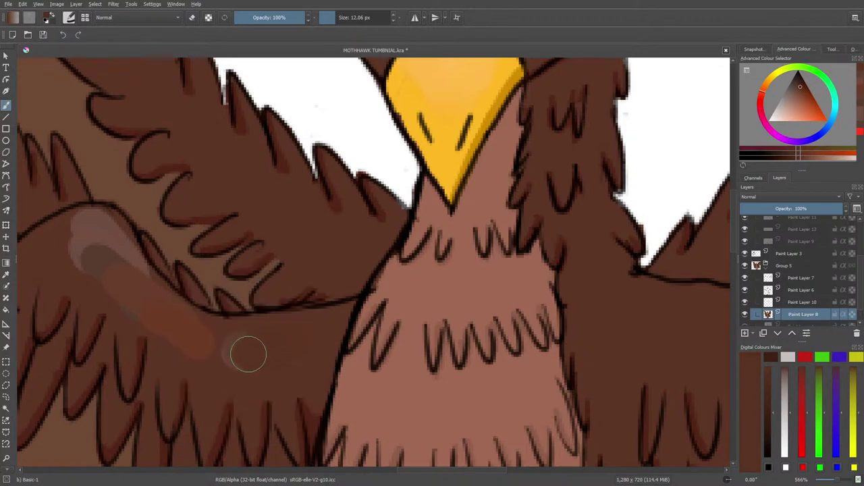
Step: Choose a warm brown just lighter than the base as the highlight colour and paint it over the test stroke
right_click(238, 365)
left_click_drag(241, 360, 254, 349)
right_click(244, 358)
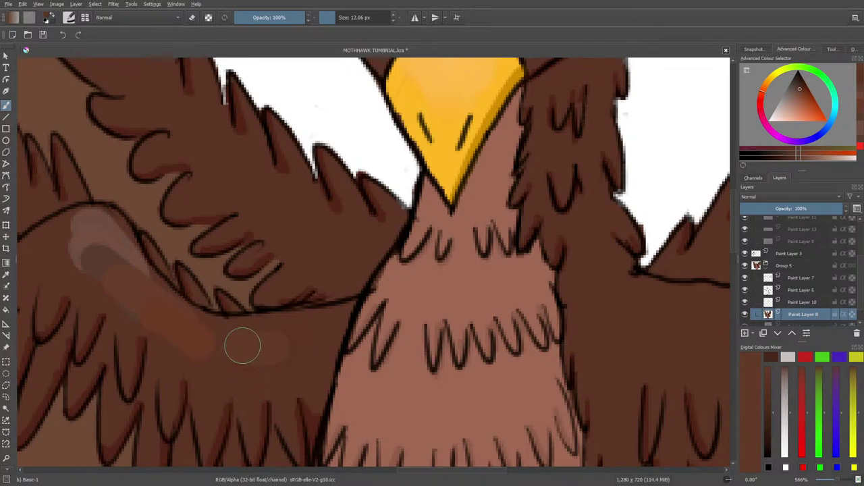
Step: Set the brush size to 3.58 px and paint a highlight along the left-hand arm's upper edge towards the claw
left_click_drag(334, 11, 332, 13)
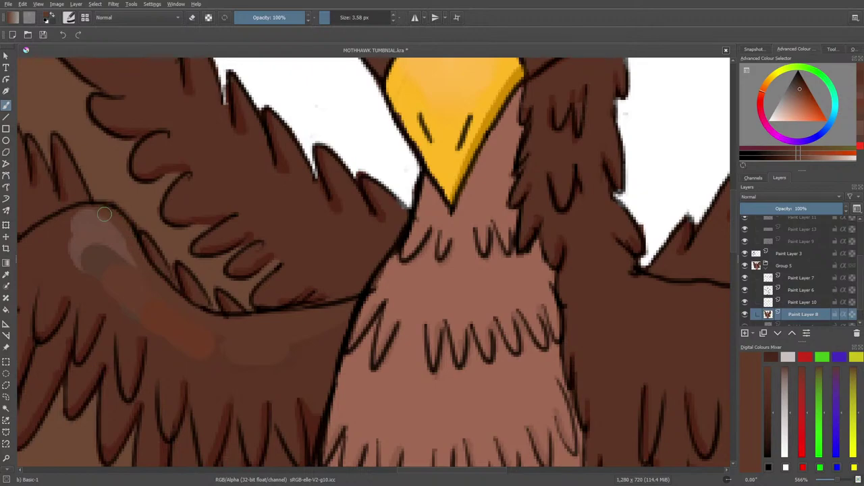
mouse_move(97, 212)
left_mouse_down()
mouse_move(142, 269)
mouse_move(102, 218)
mouse_move(135, 277)
left_mouse_up()
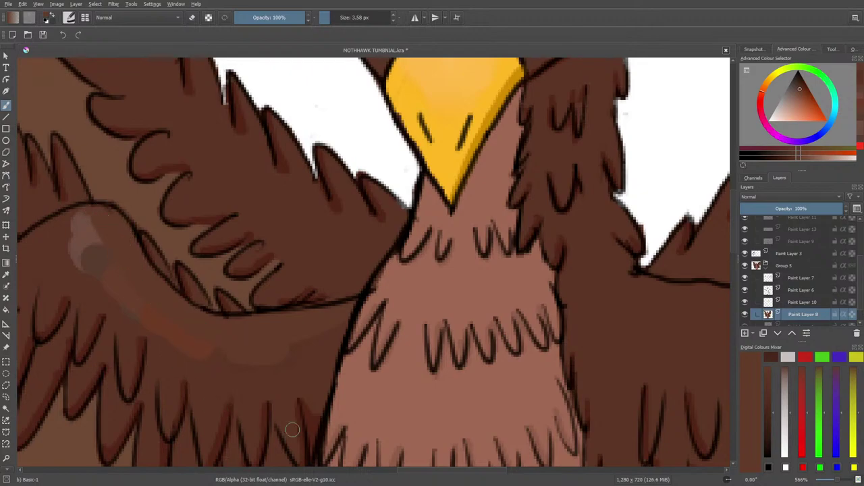
left_click_drag(405, 470, 361, 477)
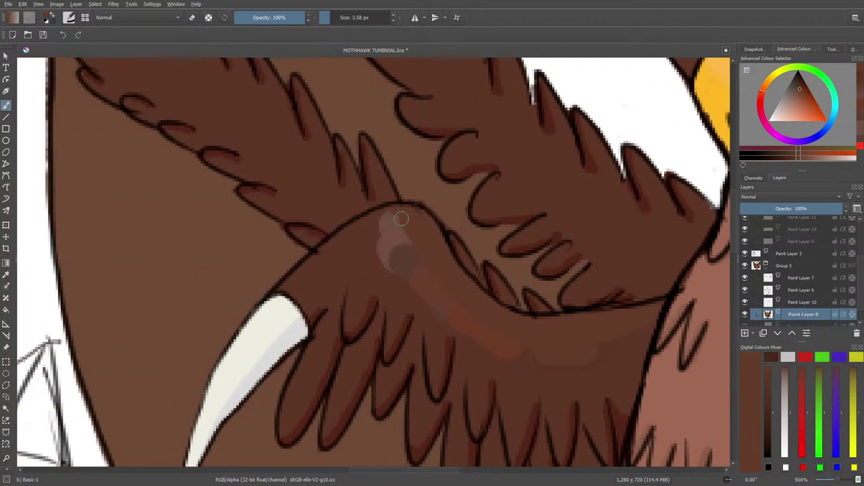
mouse_move(389, 217)
left_mouse_down()
mouse_move(312, 255)
mouse_move(333, 261)
left_mouse_up()
Step: Sample the arm's base brown and paint over the leftover test patches, leaving only the highlight along the upper edge
left_click(6, 274)
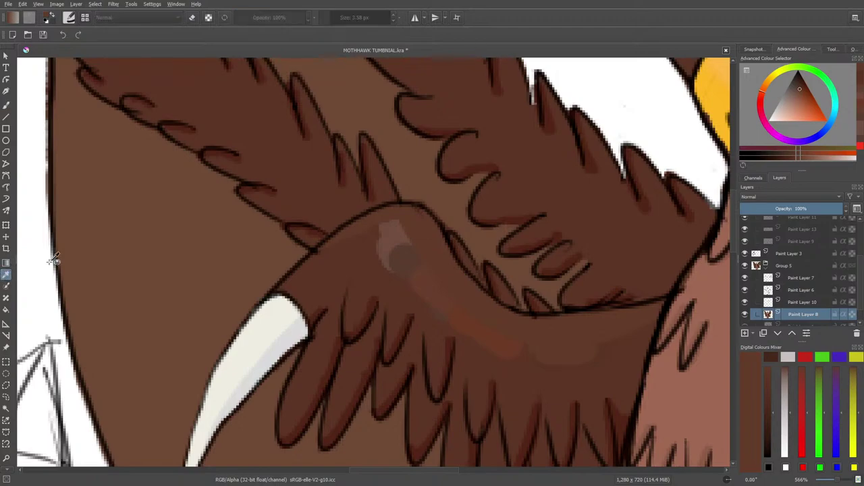
left_click(6, 105)
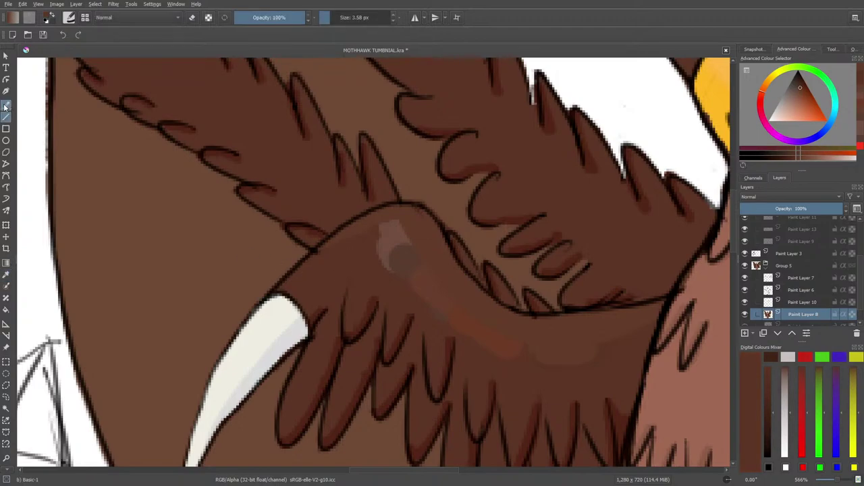
mouse_move(385, 261)
left_mouse_down()
mouse_move(382, 234)
mouse_move(376, 235)
mouse_move(405, 236)
mouse_move(389, 229)
mouse_move(380, 234)
mouse_move(410, 284)
mouse_move(393, 254)
left_mouse_up()
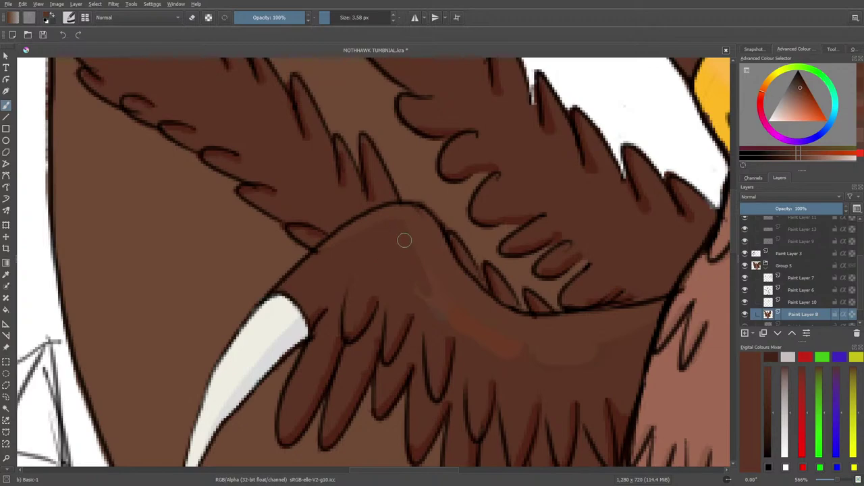
mouse_move(408, 228)
left_mouse_down()
mouse_move(463, 314)
mouse_move(417, 265)
mouse_move(422, 289)
mouse_move(411, 234)
mouse_move(410, 276)
left_mouse_up()
mouse_move(449, 320)
left_mouse_down()
mouse_move(469, 339)
mouse_move(482, 331)
left_mouse_up()
scroll(386, 479, "right", 5)
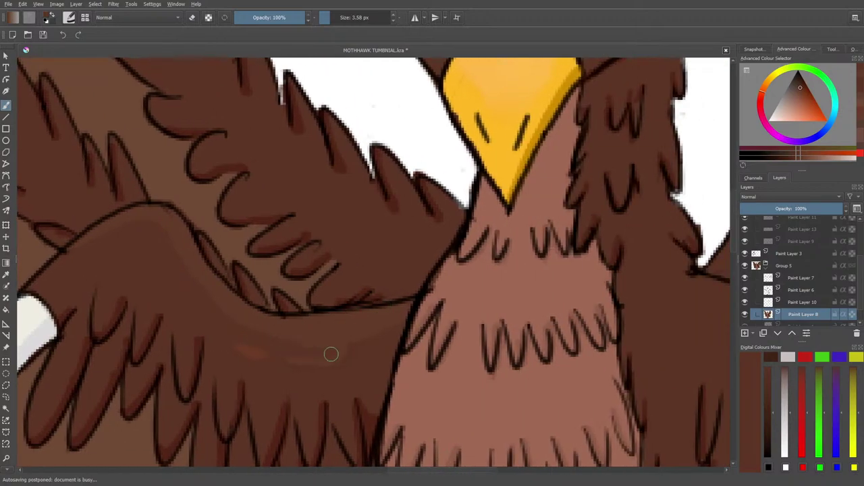
mouse_move(392, 330)
left_mouse_down()
mouse_move(249, 343)
mouse_move(292, 366)
mouse_move(235, 345)
left_mouse_up()
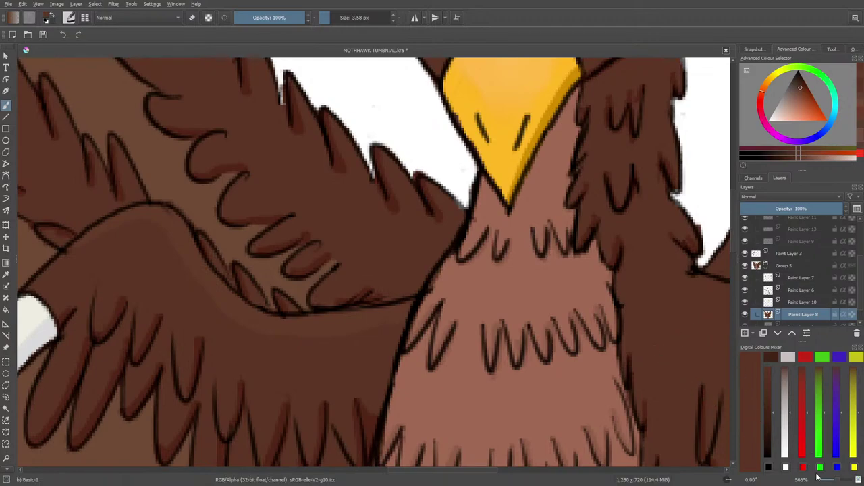
Step: Sample the highlight brown from the arm and paint highlights on the feathers hanging beneath it, near the chest
left_click_drag(837, 481, 835, 481)
scroll(836, 484, "up", 1)
left_click(6, 274)
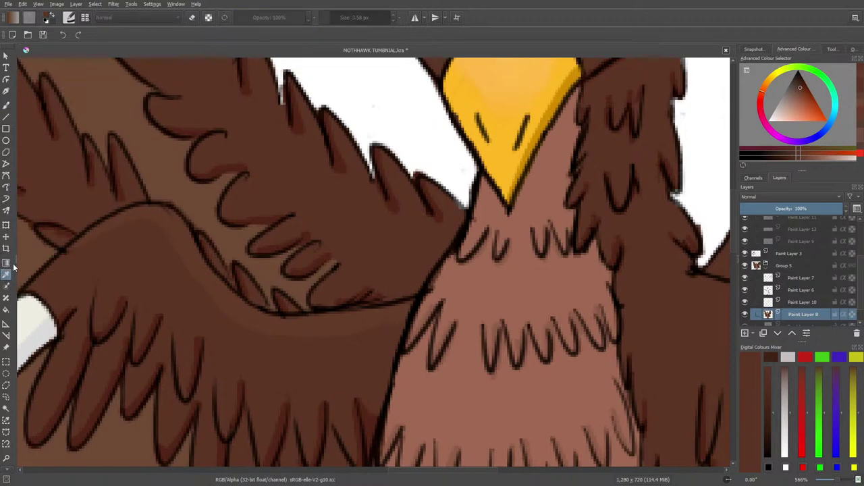
left_click(5, 105)
left_click_drag(734, 229, 741, 261)
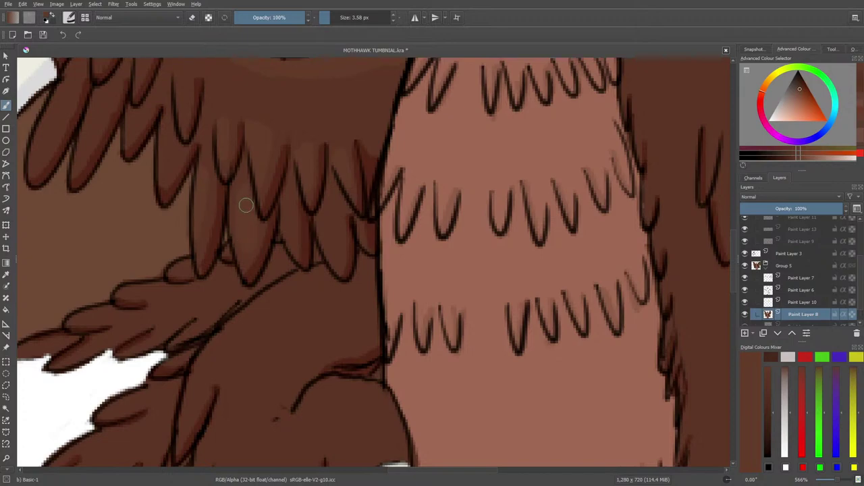
Step: Set the brush size to 1.27 px and paint finer highlights on the feathers hanging beneath the left-hand arm
left_click(326, 17)
left_click_drag(396, 473, 349, 480)
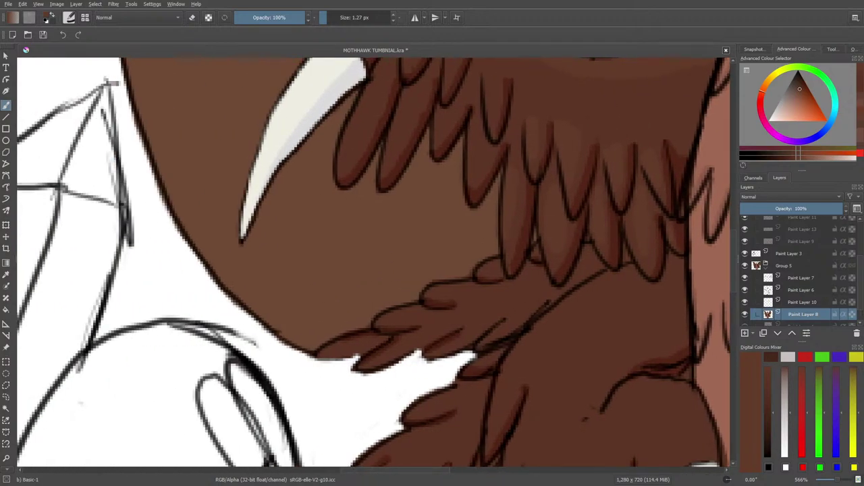
left_click_drag(734, 261, 731, 221)
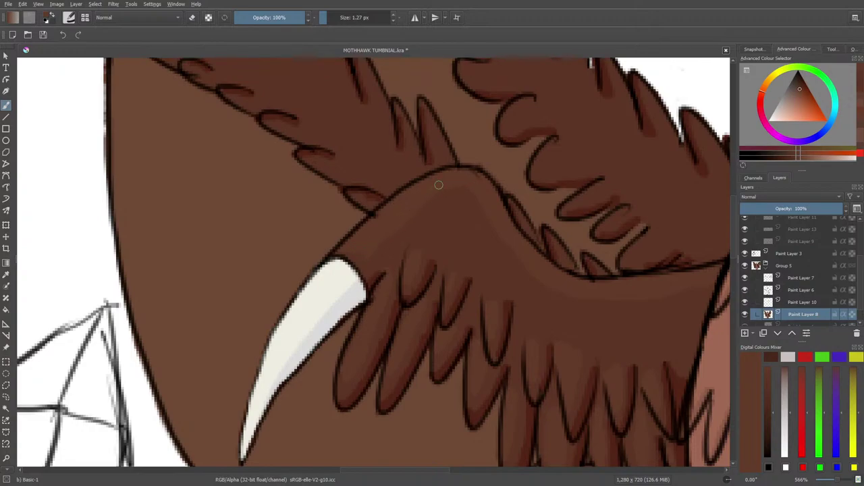
Step: Switch to the Blender Basic brush at 6.98 px and soften the highlight edges along the top of the arm
right_click(174, 304)
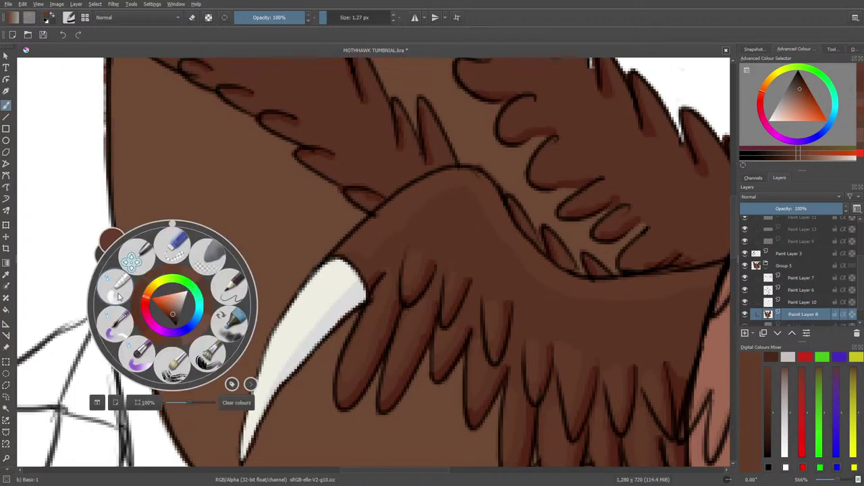
left_click(120, 297)
left_click_drag(336, 14, 332, 16)
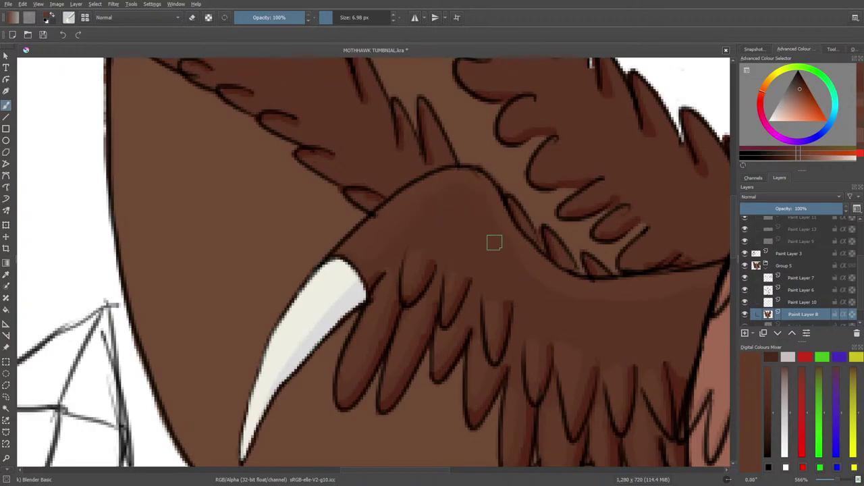
scroll(446, 476, "right", 3)
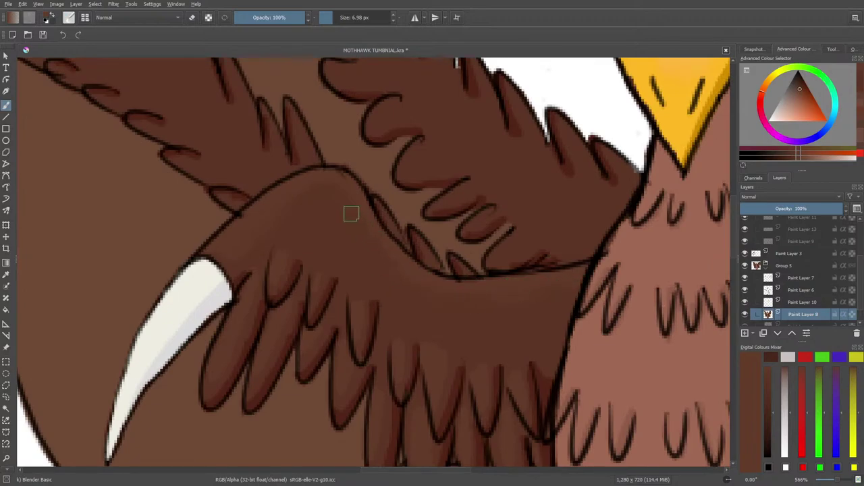
left_click_drag(838, 480, 836, 480)
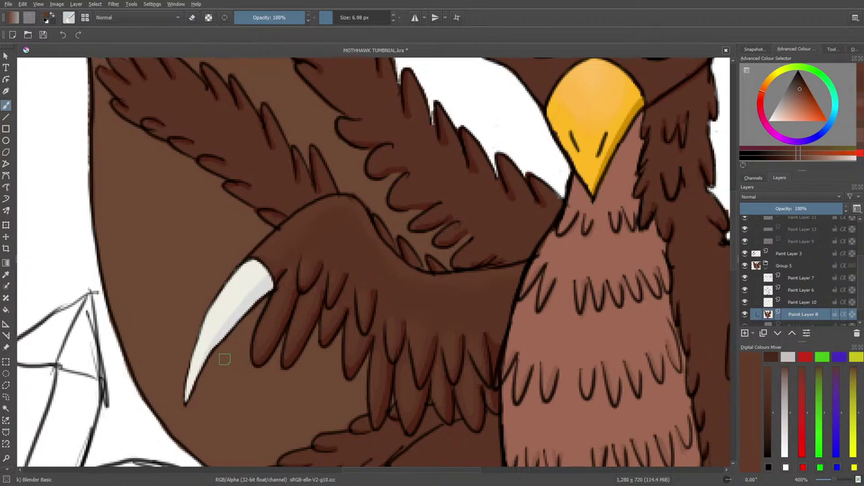
Step: Return to the Basic-1 brush at 1.27 px and paint highlights on the wing feathers nearest the arm and chest
right_click(70, 251)
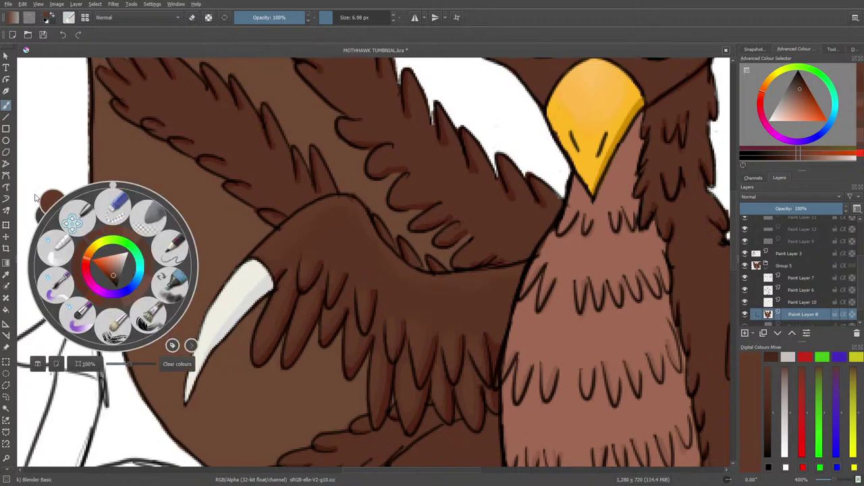
left_click(70, 17)
left_click(117, 118)
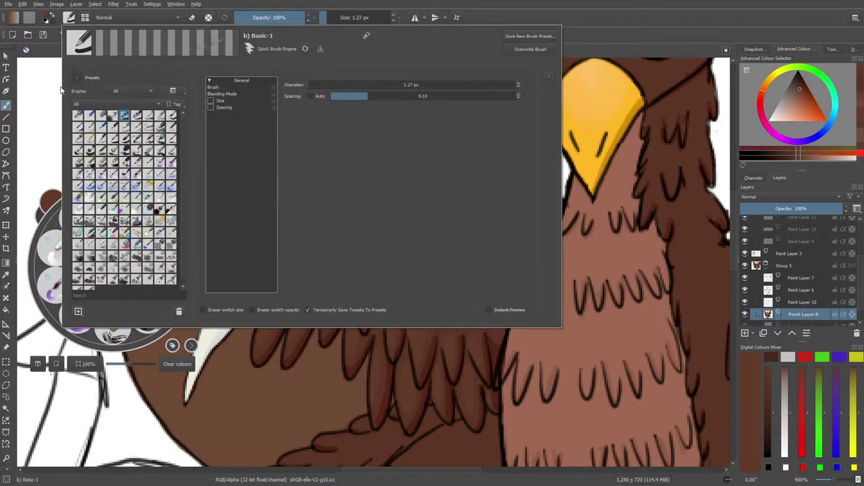
left_click(52, 79)
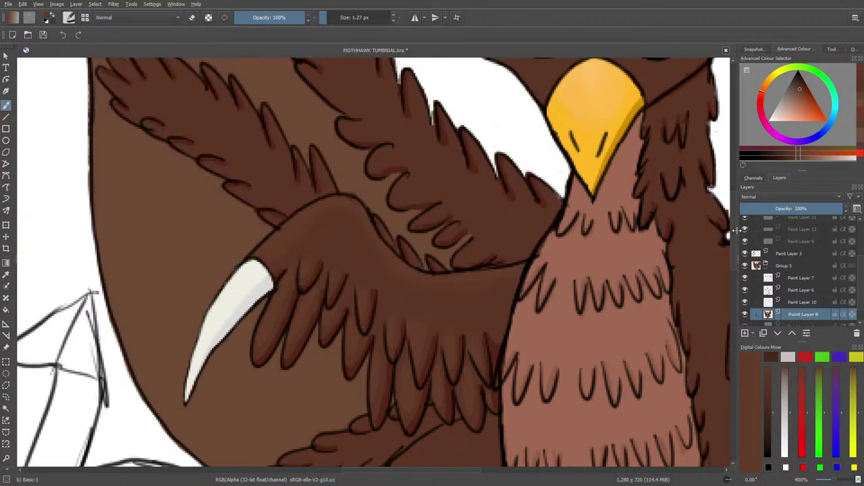
left_click_drag(734, 254, 746, 219)
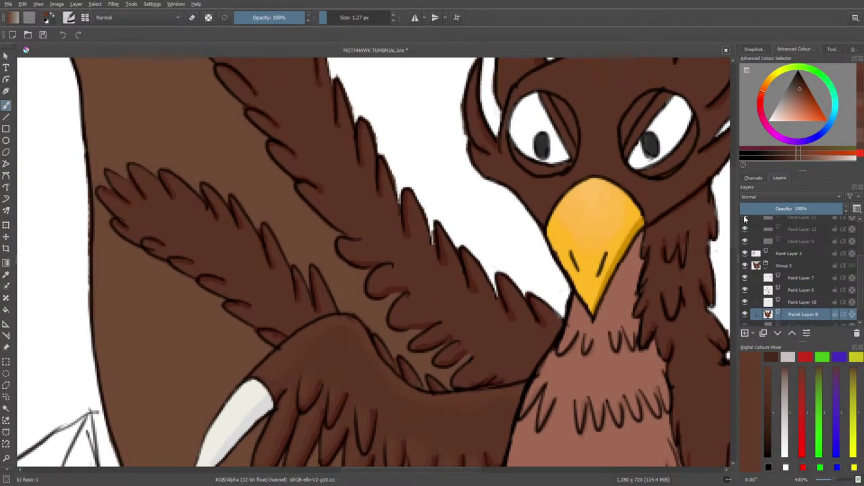
right_click(327, 275)
left_click_drag(325, 195, 378, 257)
left_click(296, 143)
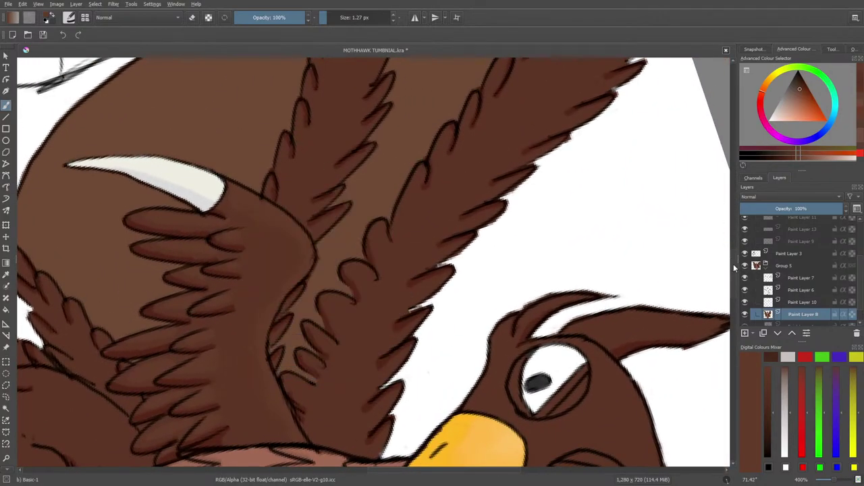
left_click_drag(734, 269, 741, 278)
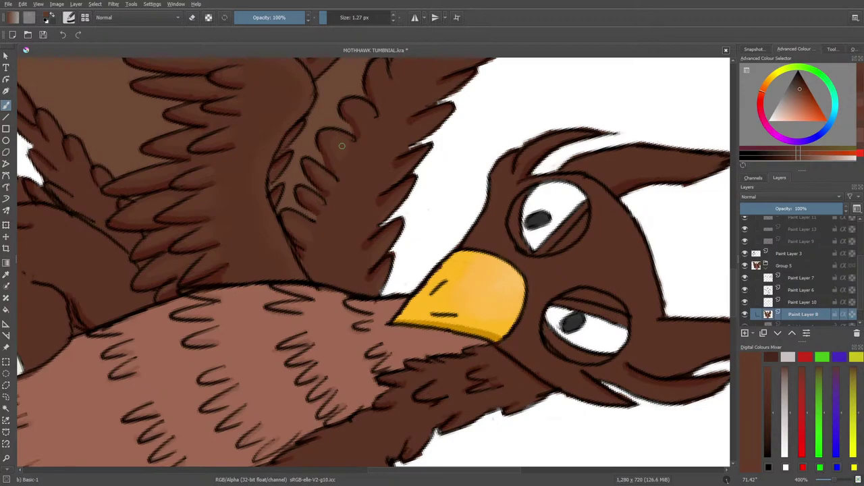
Step: Continue the highlights on the feathers along the large wing's inner edge, up to its tip
left_click_drag(736, 294, 734, 270)
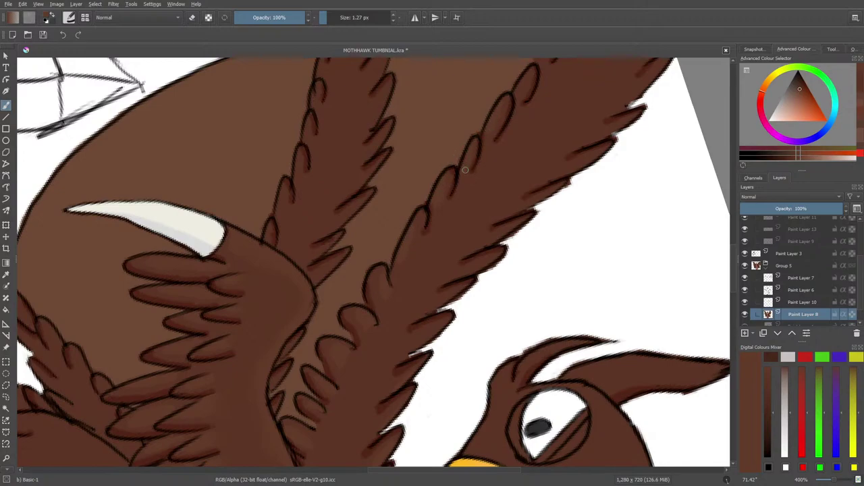
left_click_drag(734, 257, 734, 237)
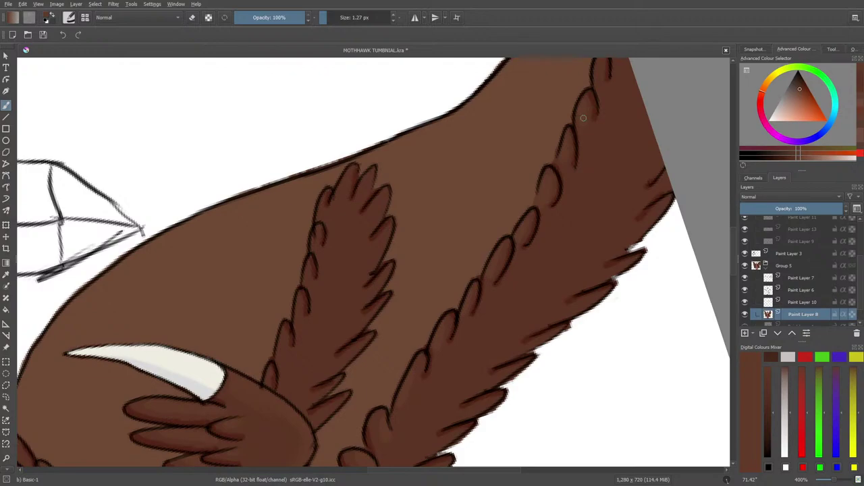
left_click_drag(733, 241, 735, 231)
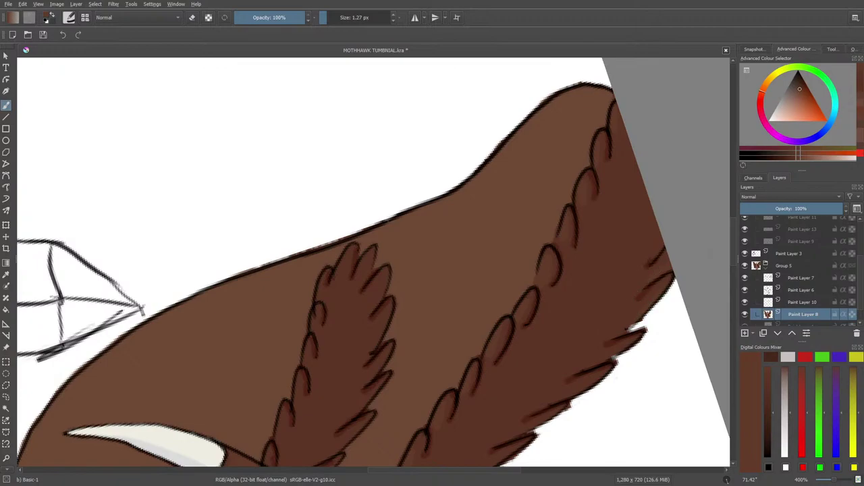
scroll(740, 238, "down", 3)
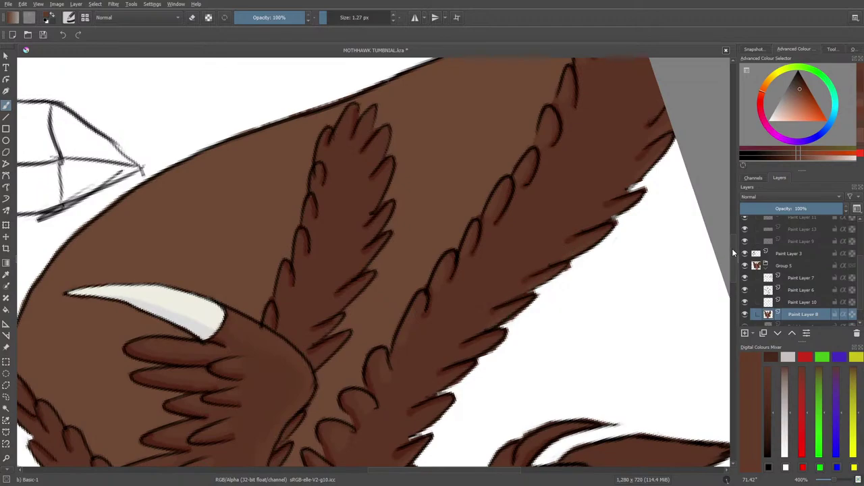
scroll(733, 253, "down", 3)
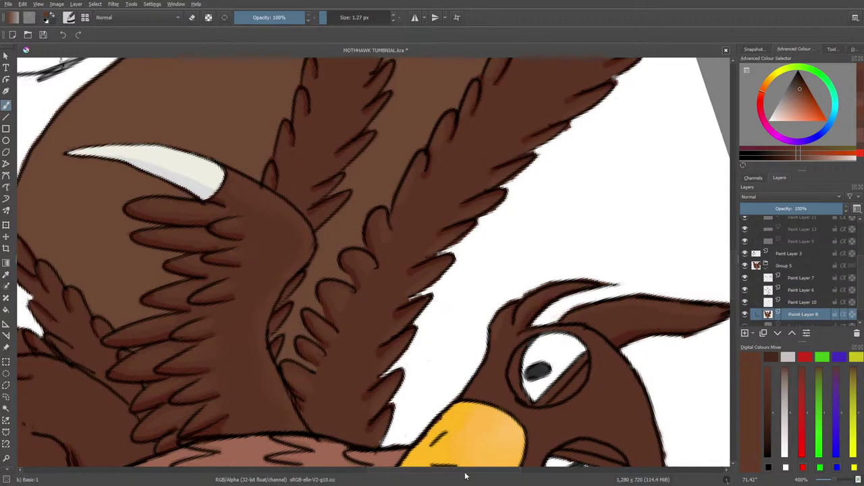
Step: Paint lighter brown highlights on the head and along its horn-like feather tufts
scroll(462, 476, "right", 5)
scroll(736, 265, "down", 5)
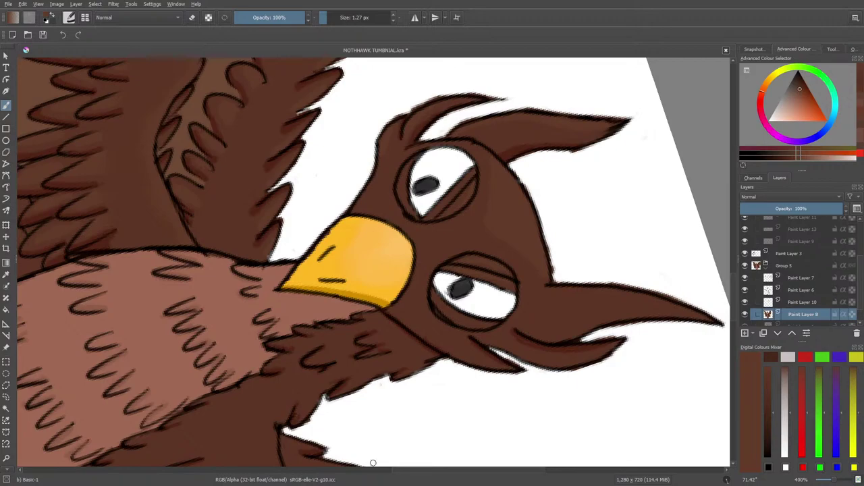
left_click_drag(394, 475, 449, 477)
right_click(228, 329)
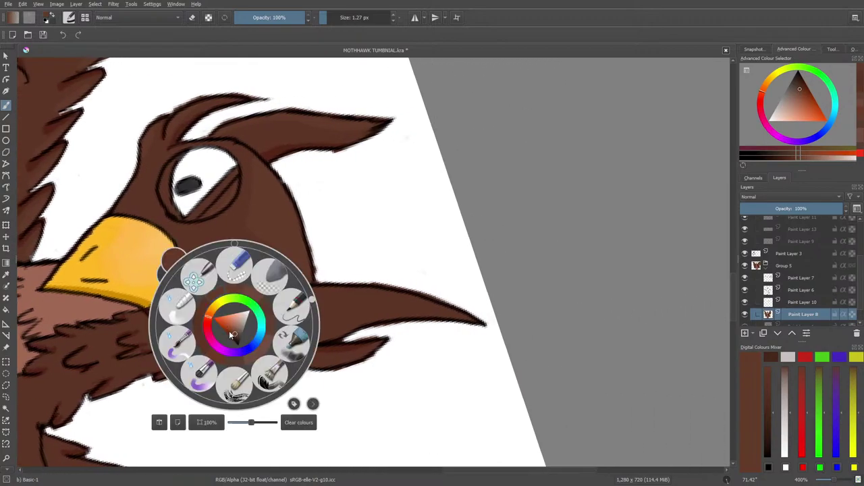
left_click(235, 245)
left_click_drag(233, 245, 171, 273)
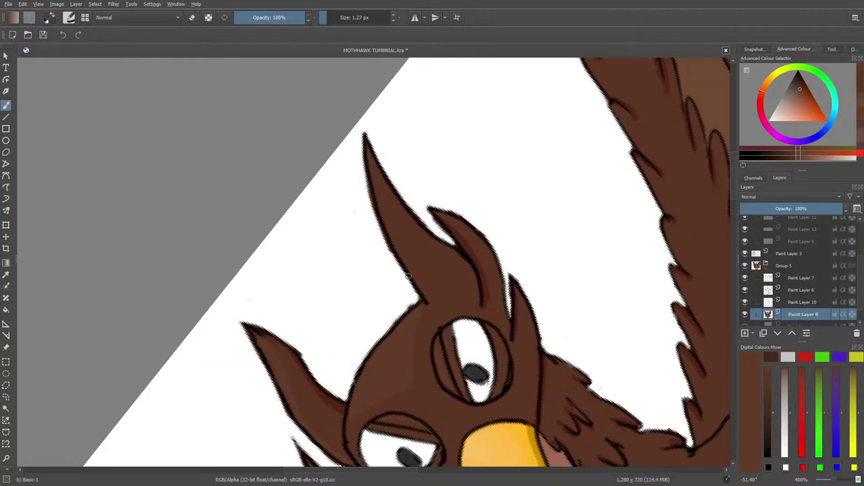
left_click_drag(374, 190, 428, 294)
Step: Erase the stray paint beside the short head tuft with the Eraser Circle brush at 10.16 px, then return to Basic-1
key("slash")
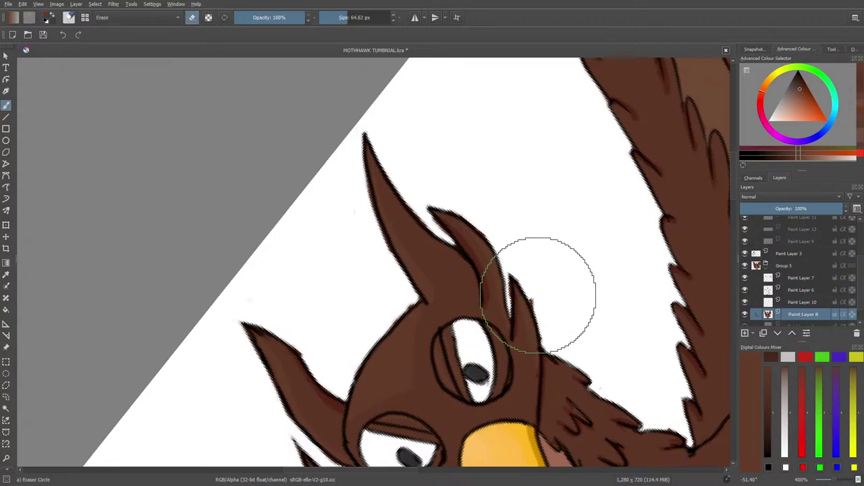
left_click(334, 15)
left_click_drag(534, 289, 540, 312)
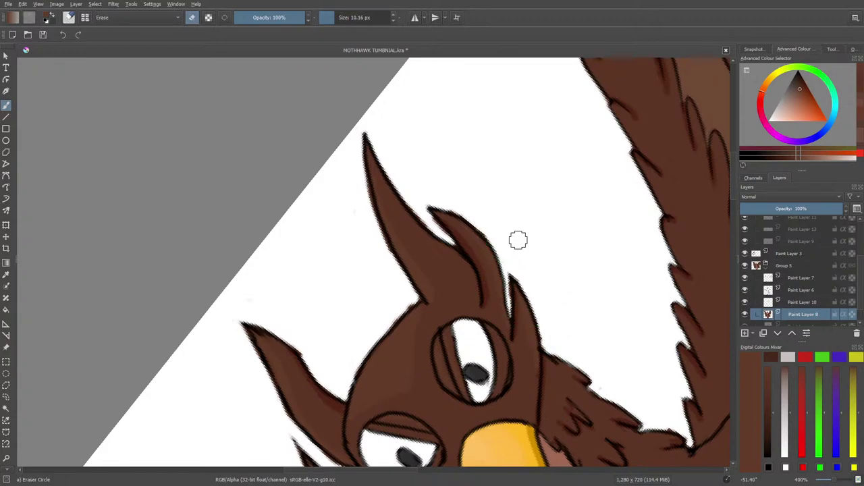
key("slash")
Step: Blend the highlights on the large wing's inner feathers using the Blender Basic brush at 6.98 px
left_click_drag(733, 189, 740, 214)
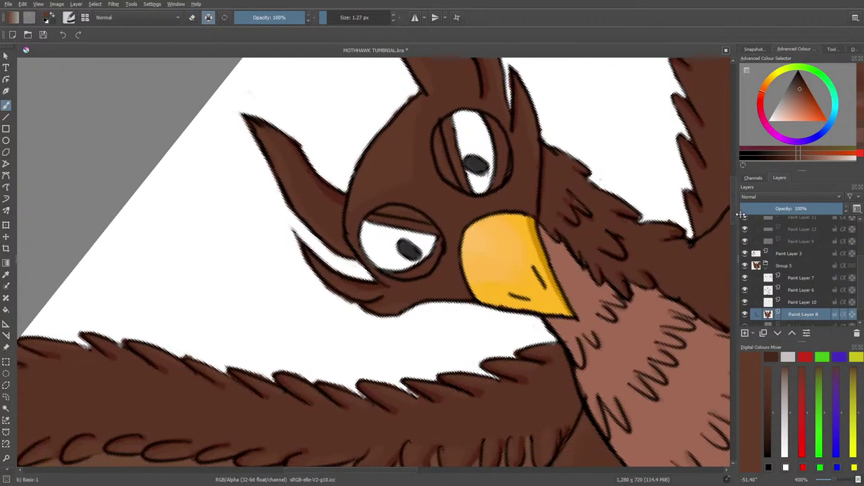
scroll(735, 223, "down", 1)
scroll(734, 223, "down", 7)
scroll(737, 233, "up", 3)
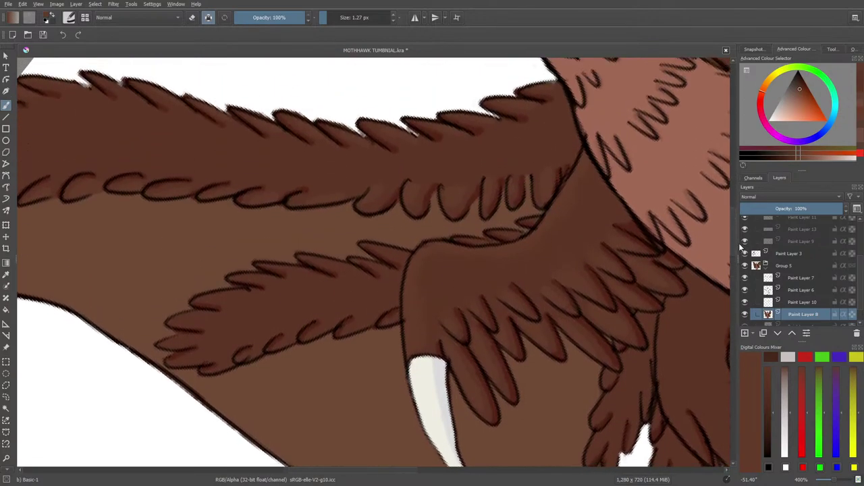
right_click(291, 154)
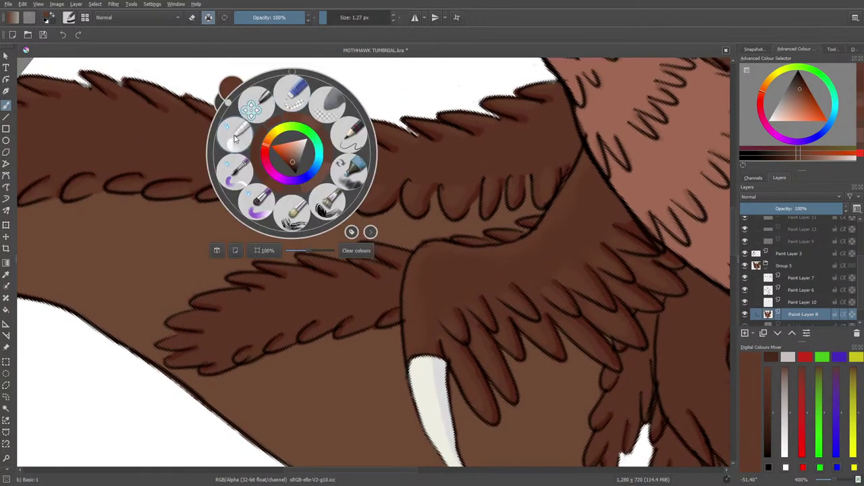
left_click(239, 132)
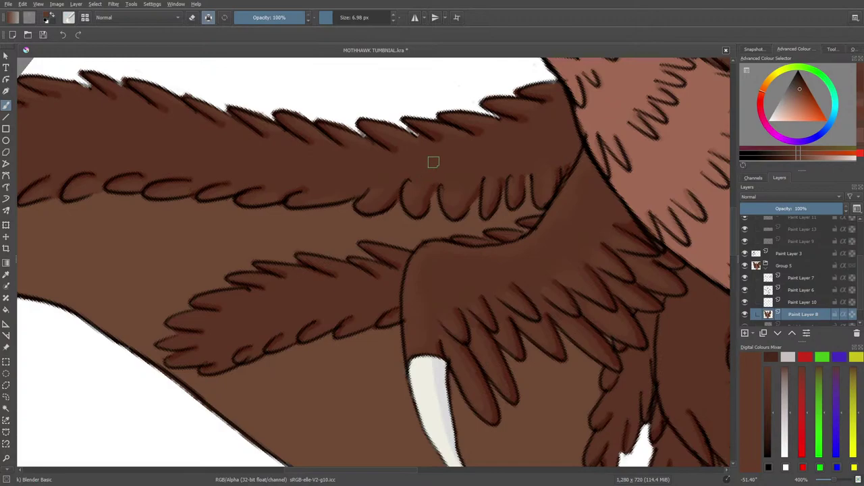
left_click_drag(398, 472, 340, 471)
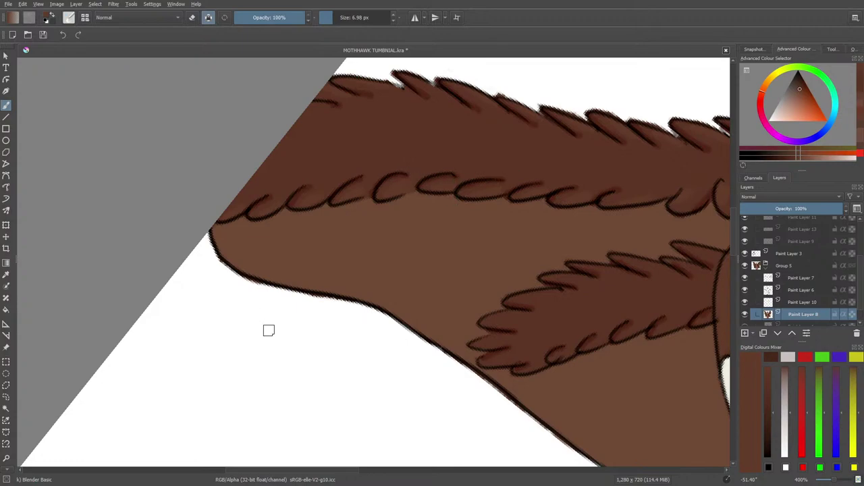
Step: Switch back to the Basic-1 brush at 1.27 px for the wing feathers
right_click(166, 301)
left_click(218, 290)
left_click(69, 17)
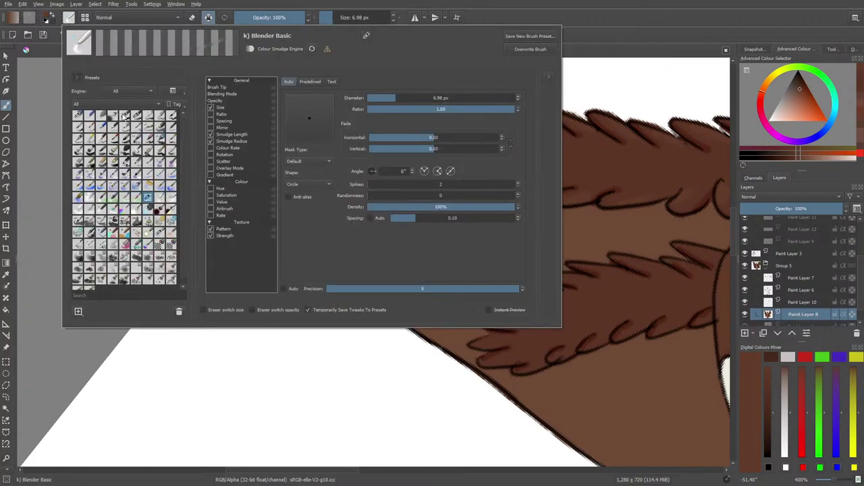
left_click(124, 115)
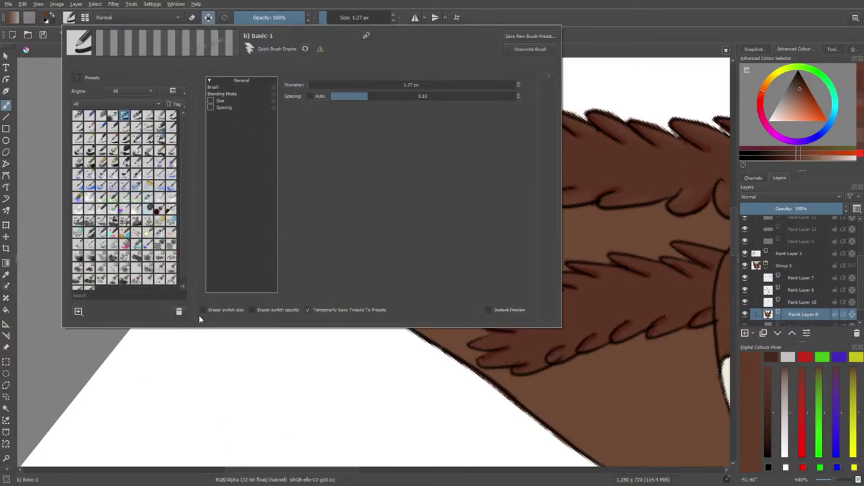
right_click(221, 349)
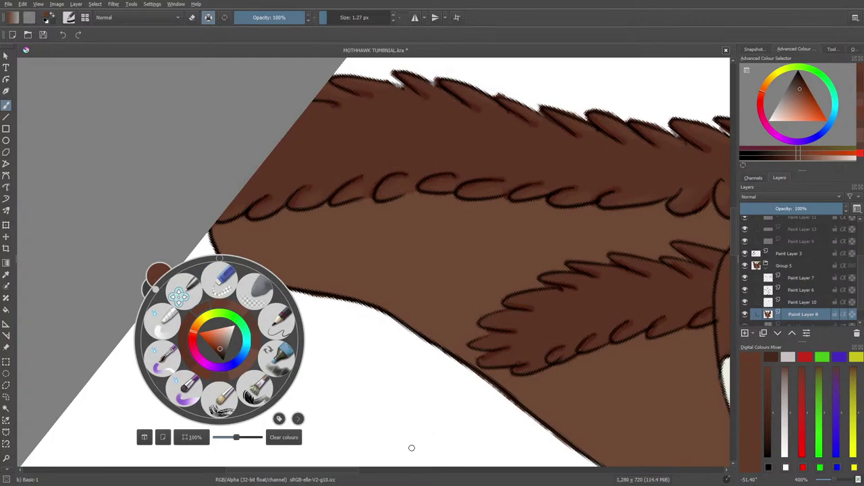
left_click_drag(350, 471, 393, 470)
left_click(450, 419)
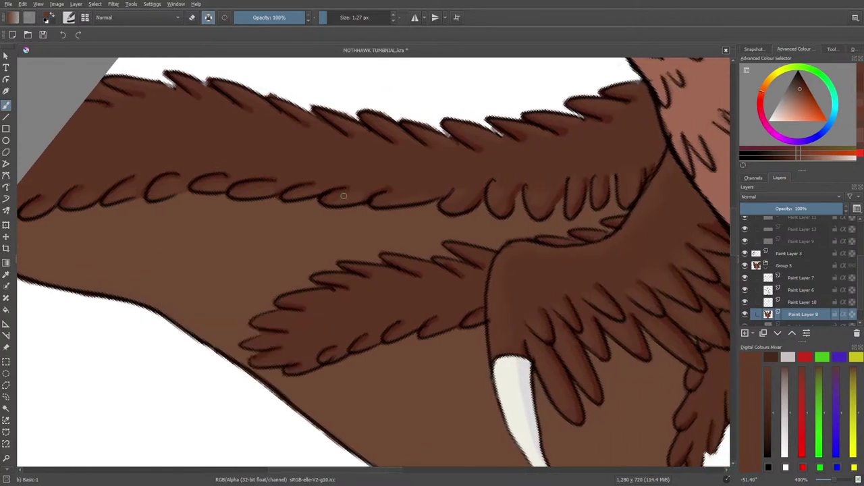
Step: Restore the Basic-1 brush at 1.27 px in place of Distort Move for highlighting the wing's feathers
right_click(389, 222)
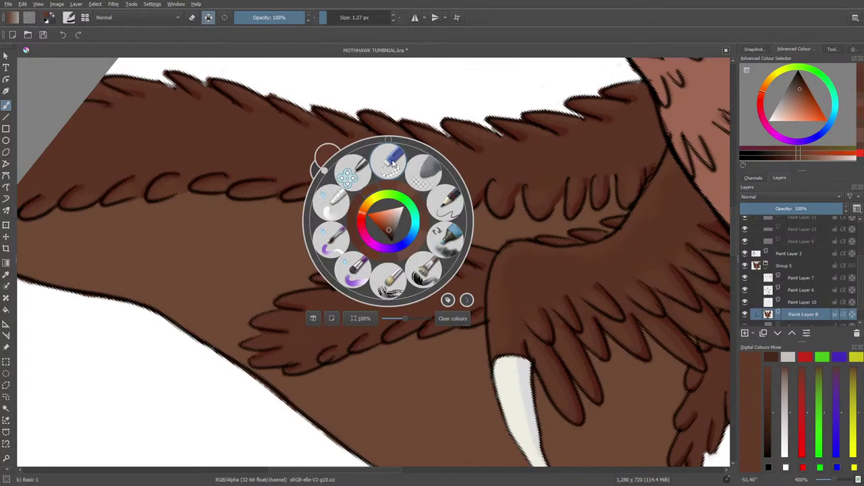
left_click(388, 145)
left_click(359, 166)
right_click(373, 152)
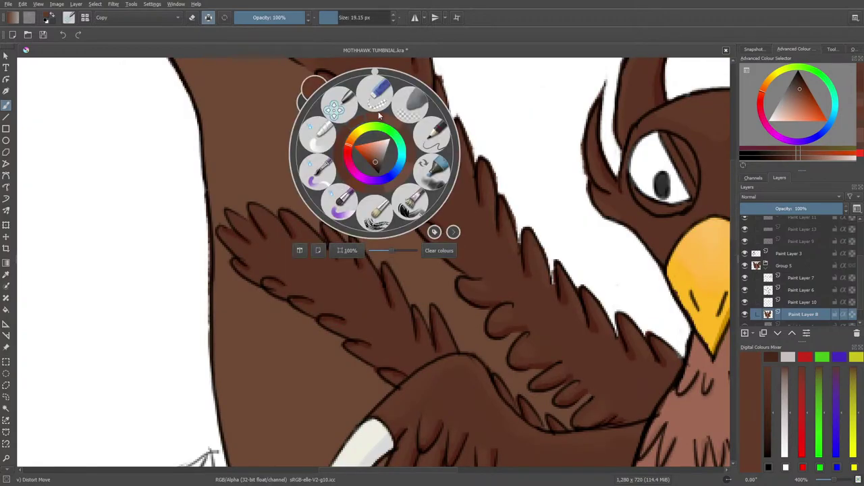
left_click_drag(376, 77, 354, 170)
right_click(365, 166)
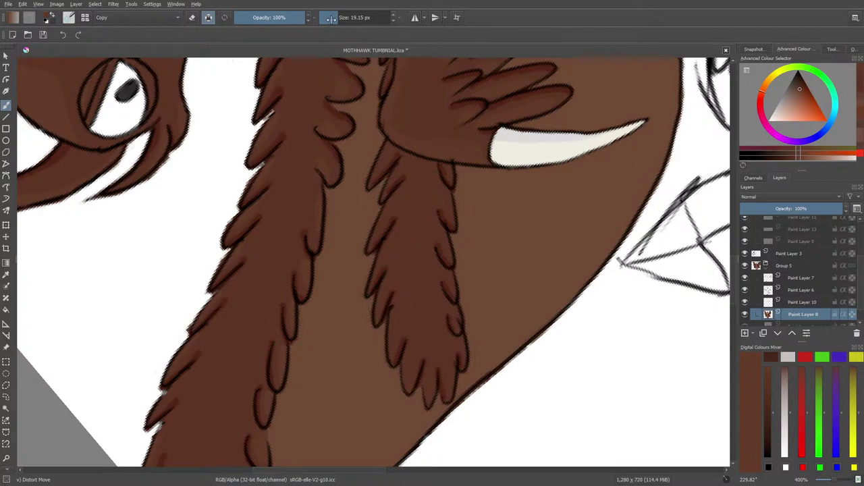
left_click(68, 17)
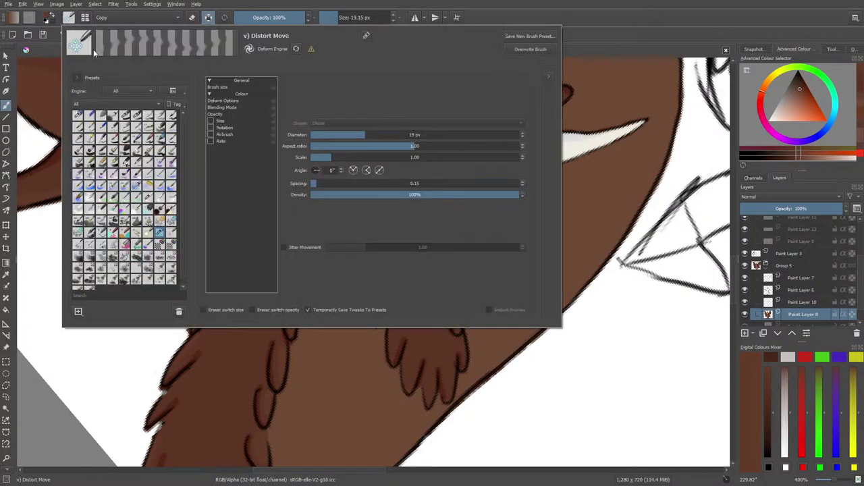
left_click(117, 113)
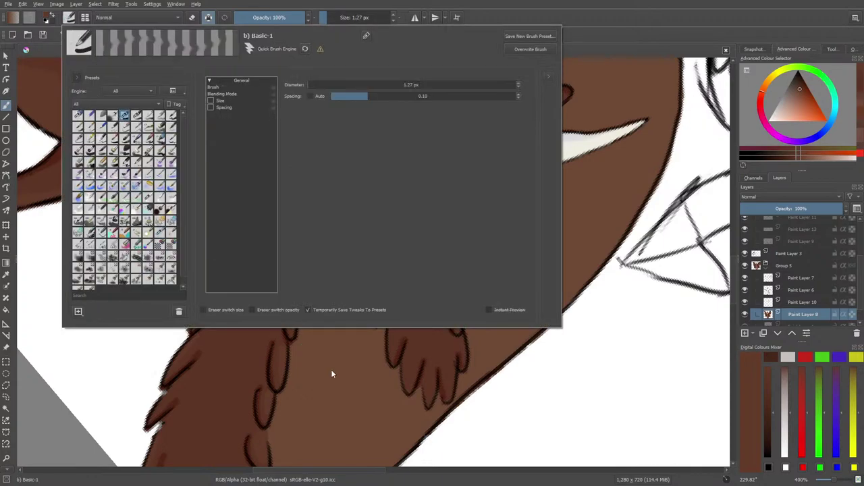
right_click(356, 347)
left_click(394, 258)
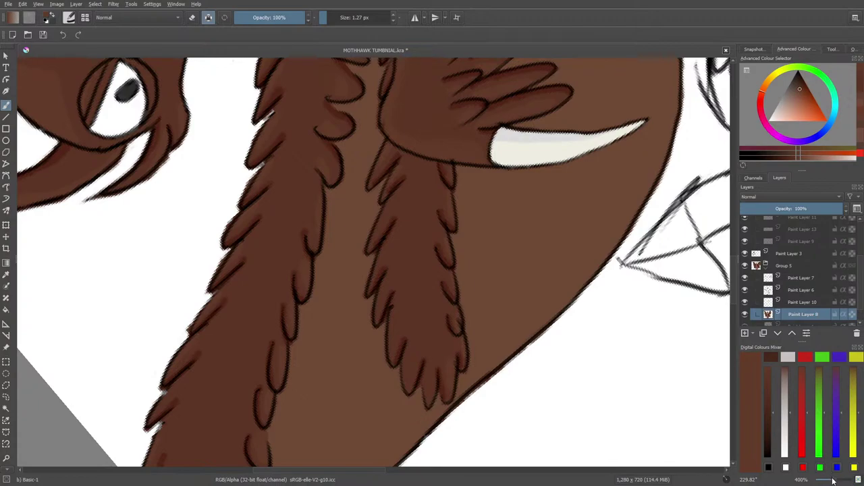
Step: Inspect the highlighted feathers on the wings, arm and lower body, both close up and from a distance
left_click_drag(833, 481, 824, 482)
left_click_drag(830, 480, 838, 480)
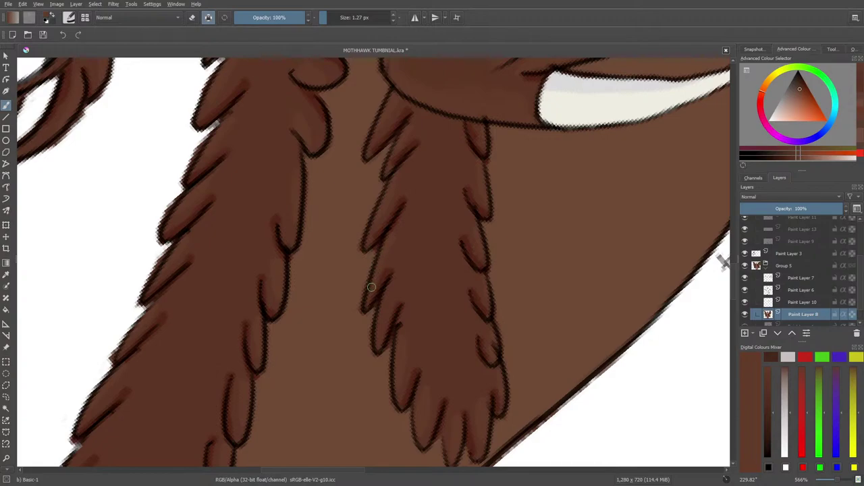
key("ctrl+minus")
key("ctrl+minus")
key("ctrl+minus")
key("ctrl+minus")
key("ctrl+minus")
key("ctrl+minus")
key("ctrl+minus")
key("ctrl+minus")
key("ctrl+plus")
key("ctrl+plus")
key("ctrl+plus")
key("ctrl+plus")
key("ctrl+plus")
key("ctrl+plus")
key("ctrl+plus")
key("ctrl+plus")
key("ctrl+minus")
key("ctrl+minus")
key("ctrl+minus")
key("ctrl+minus")
key("ctrl+minus")
key("ctrl+minus")
key("ctrl+plus")
key("ctrl+plus")
key("ctrl+plus")
key("ctrl+plus")
key("ctrl+plus")
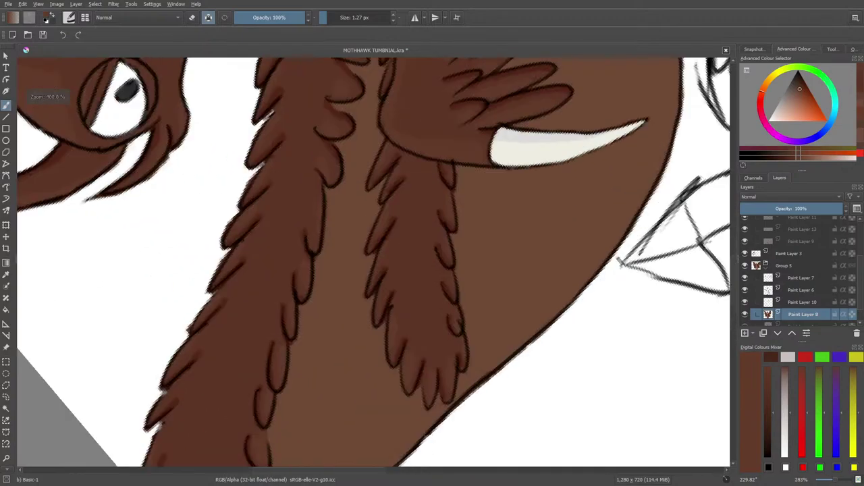
scroll(395, 263, "up", 4)
left_click_drag(840, 481, 835, 481)
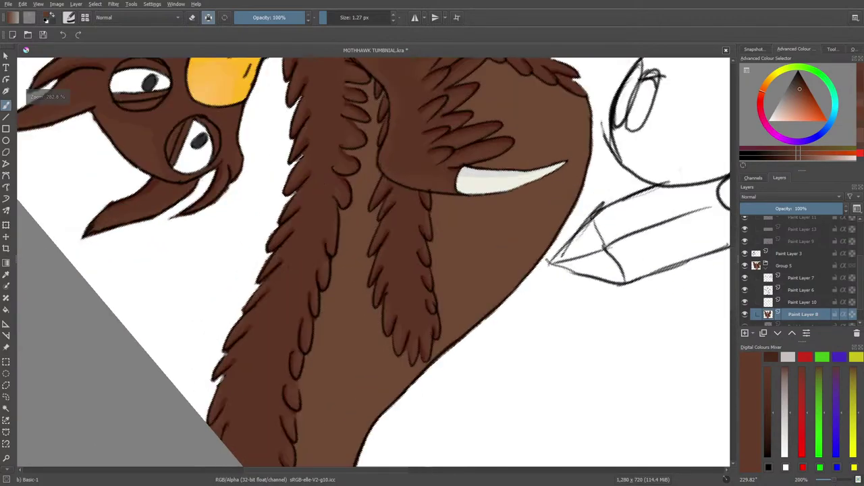
scroll(841, 482, "up", 2)
left_click_drag(734, 292, 734, 232)
right_click(382, 272)
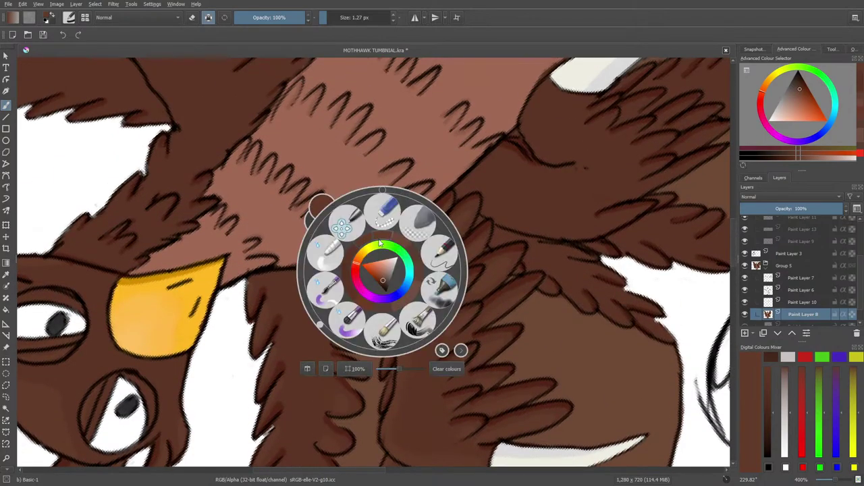
left_click(382, 190)
left_click(339, 113)
left_click_drag(734, 230, 736, 274)
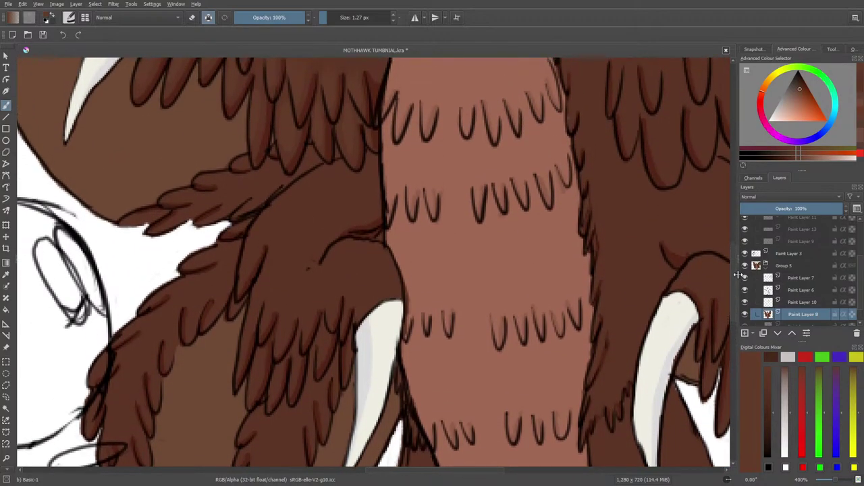
mouse_move(439, 474)
left_mouse_down()
mouse_move(380, 473)
mouse_move(386, 477)
left_mouse_up()
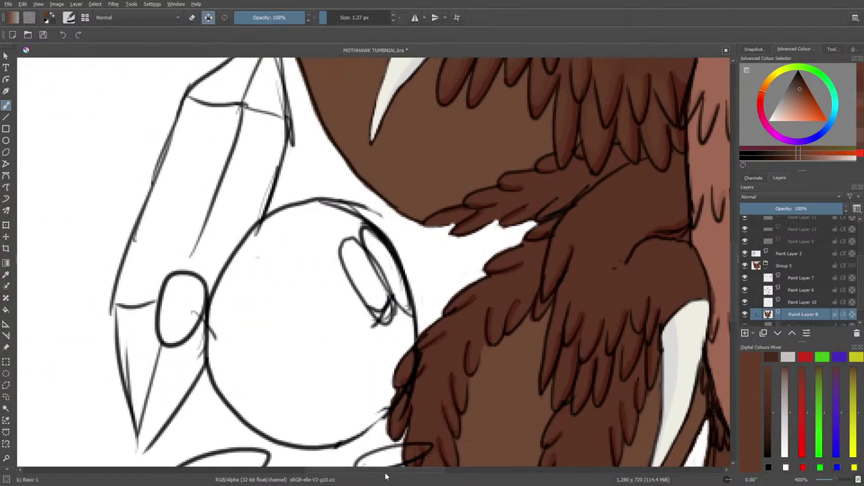
Step: Open fired up.png as a second document and return to the MOTHHAWK TUMBNIAL.kra artwork
left_click(28, 35)
left_click(260, 71)
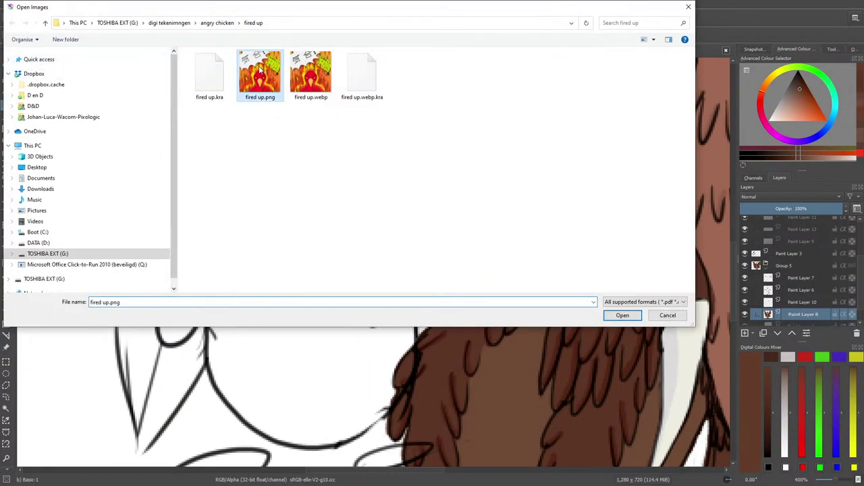
left_click(623, 315)
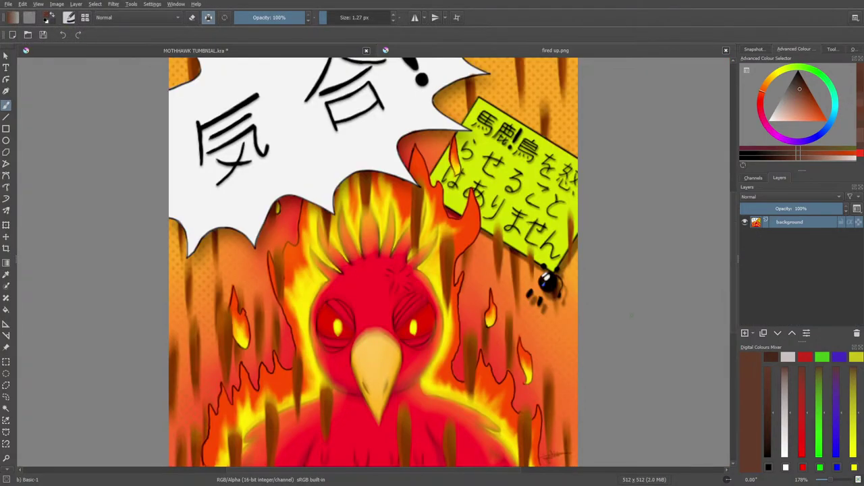
left_click(244, 50)
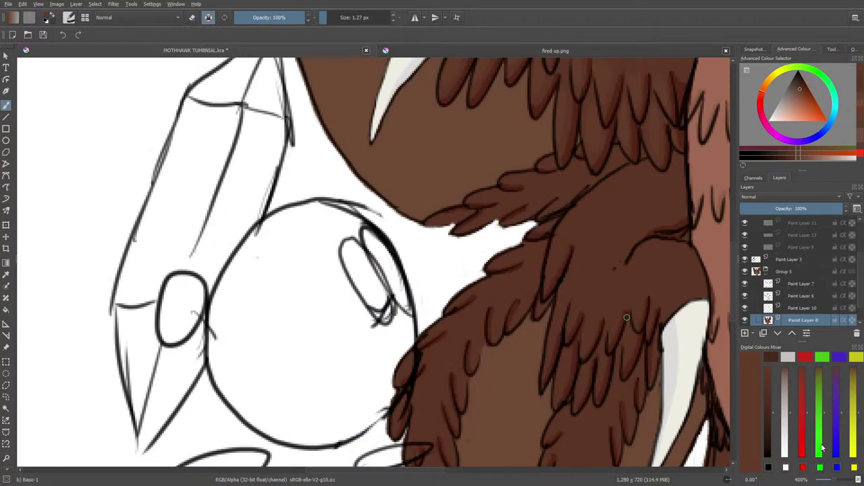
Step: Review the shading of the whole moth-hawk figure beside the crystal and orb sketch
left_click_drag(834, 480, 821, 481)
key("ctrl+plus")
key("ctrl+plus")
key("ctrl+plus")
key("ctrl+plus")
key("ctrl+plus")
key("ctrl+plus")
key("ctrl+minus")
key("ctrl+minus")
key("ctrl+minus")
key("ctrl+minus")
key("ctrl+minus")
key("ctrl+minus")
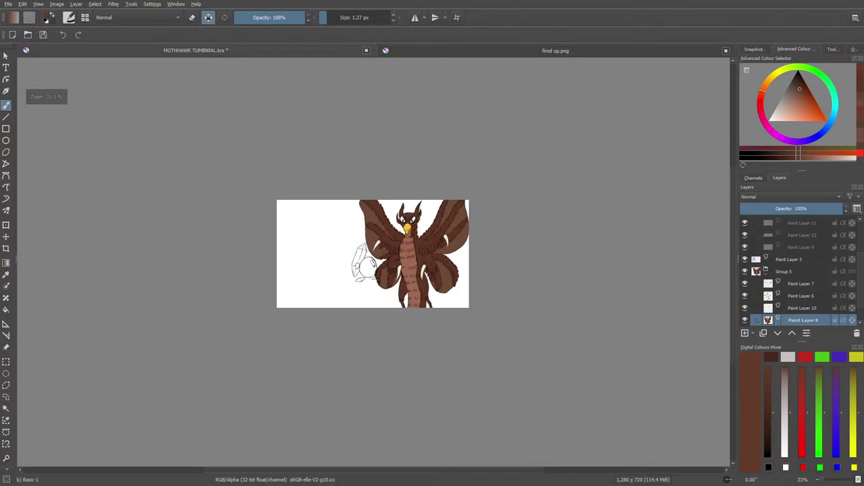
key("plus")
key("plus")
key("plus")
key("plus")
key("plus")
key("plus")
key("minus")
key("minus")
key("minus")
key("minus")
key("minus")
key("plus")
key("plus")
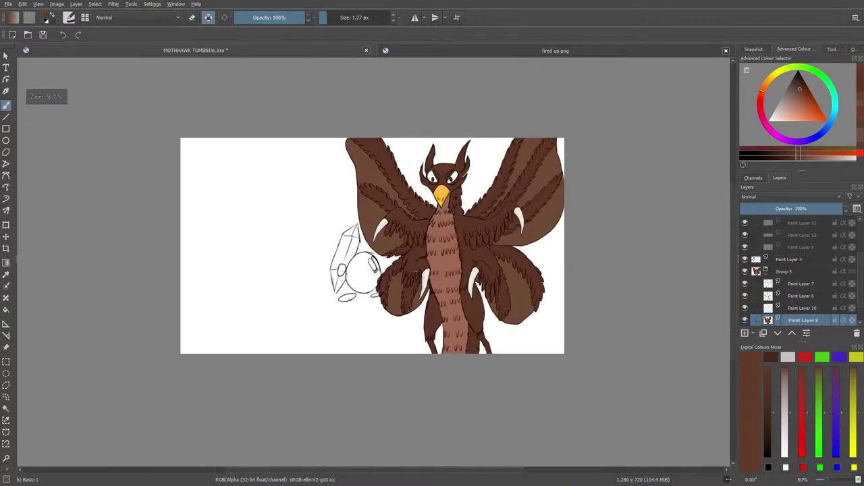
key("plus")
key("plus")
key("plus")
key("plus")
key("plus")
key("minus")
key("minus")
key("plus")
key("plus")
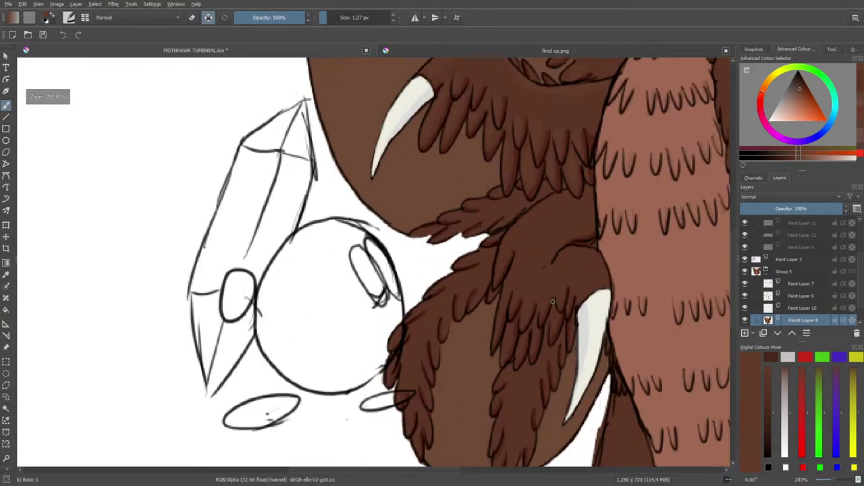
key("minus")
key("plus")
key("minus")
key("minus")
key("minus")
key("plus")
key("minus")
key("minus")
key("plus")
key("plus")
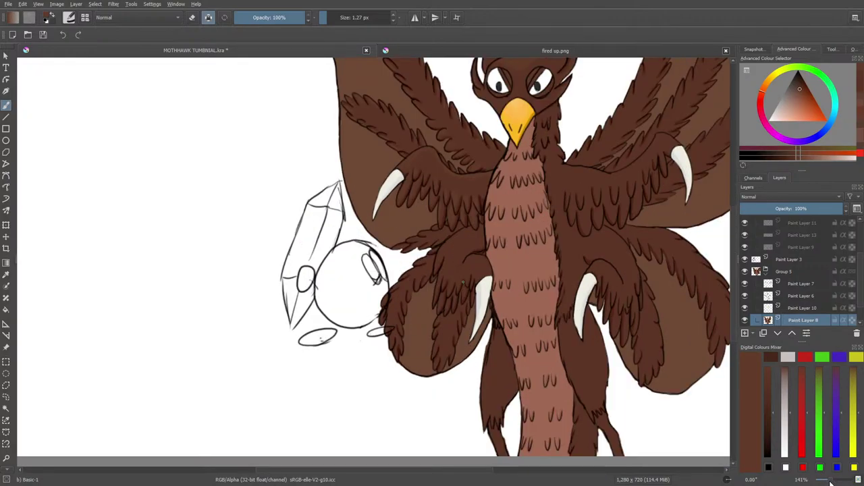
key("minus")
key("minus")
key("minus")
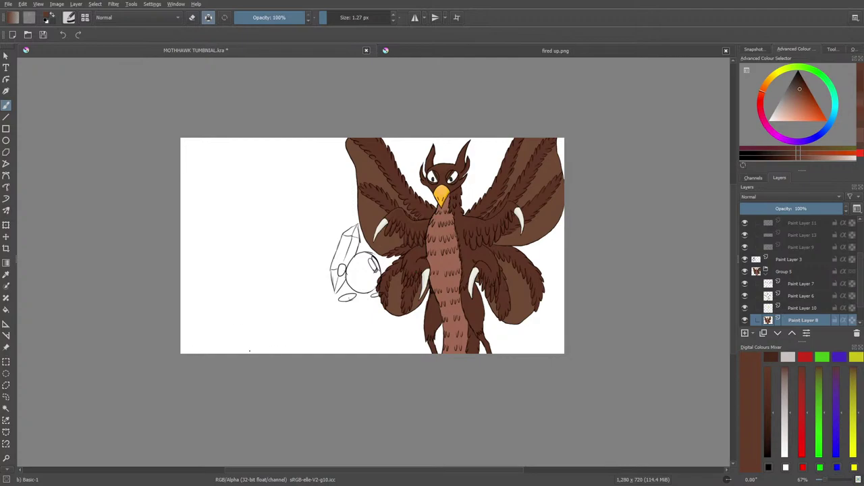
Step: Sample the lighter brown from the upper arm's feathers and highlight the lower wing's feathers with the Basic-1 brush
left_click_drag(829, 481, 836, 482)
left_click_drag(439, 470, 457, 470)
right_click(418, 196)
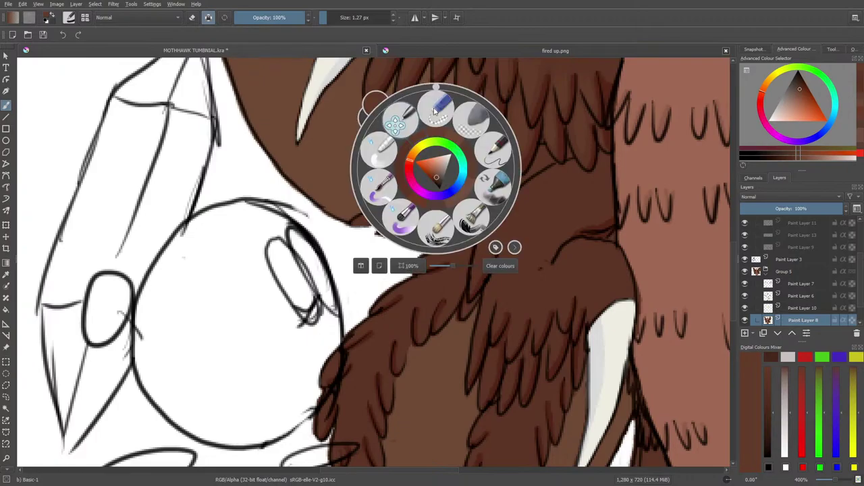
left_click_drag(435, 86, 396, 153)
right_click(401, 132)
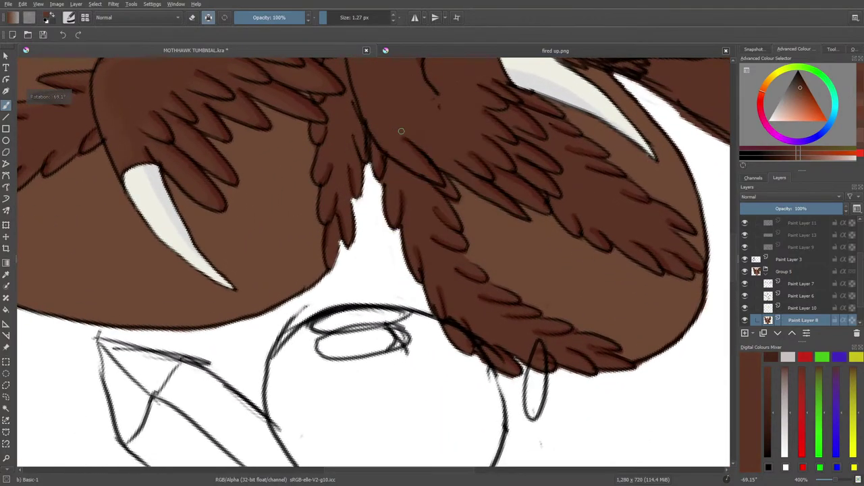
right_click(316, 201)
right_click(292, 96)
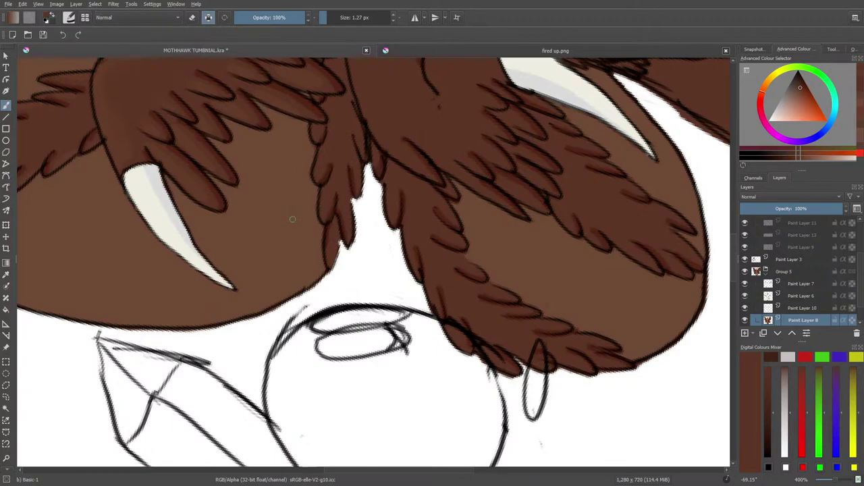
left_click(6, 275)
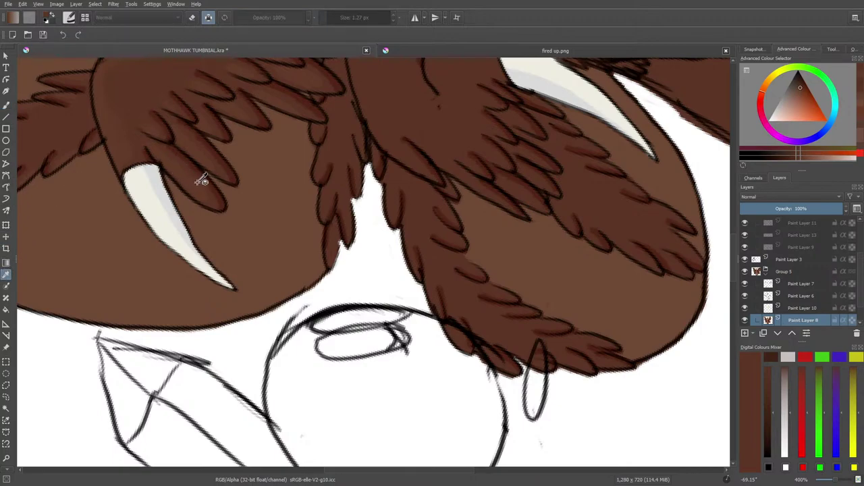
left_click(208, 153)
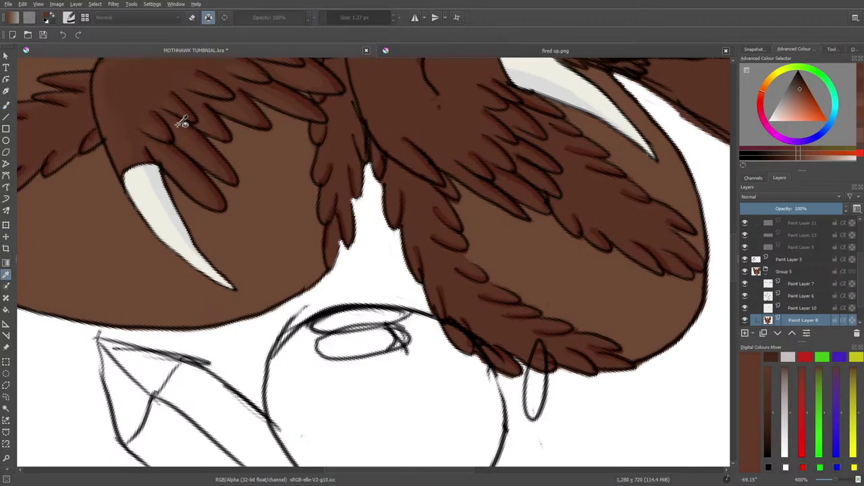
left_click(6, 104)
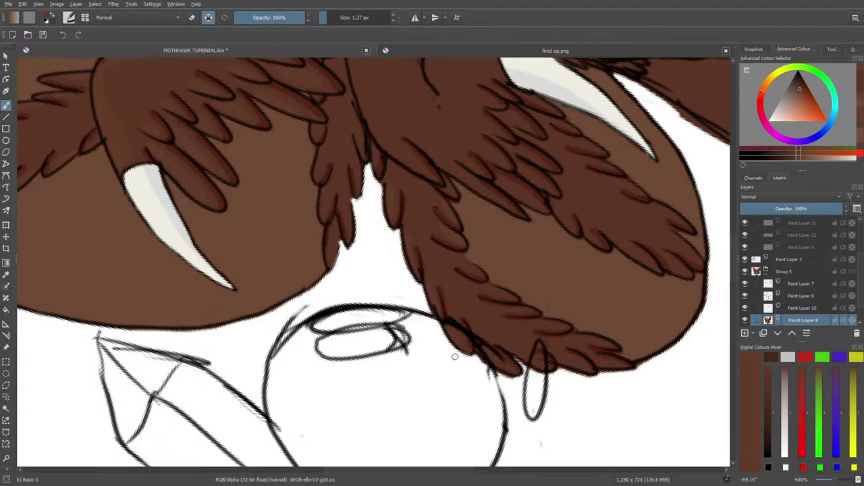
Step: Hide Paint Layer 3 and continue the lighter brown highlights along the lower wing's edge and on the lower arm
left_click(745, 259)
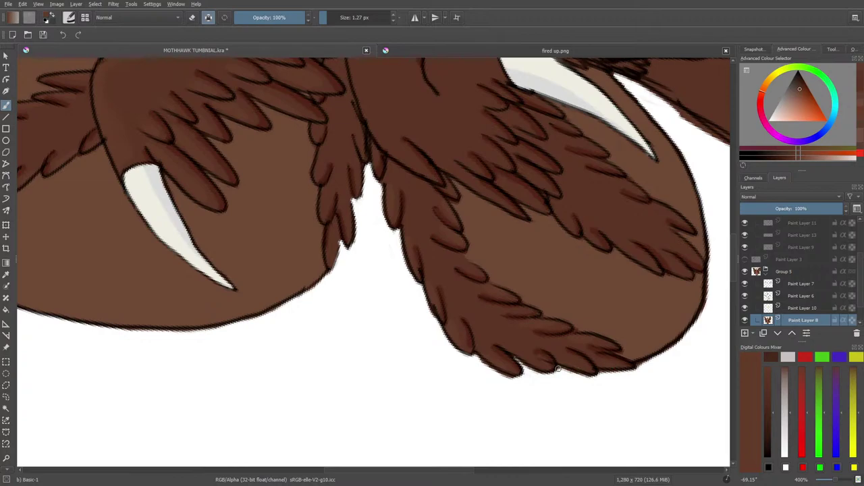
left_click_drag(733, 270, 737, 242)
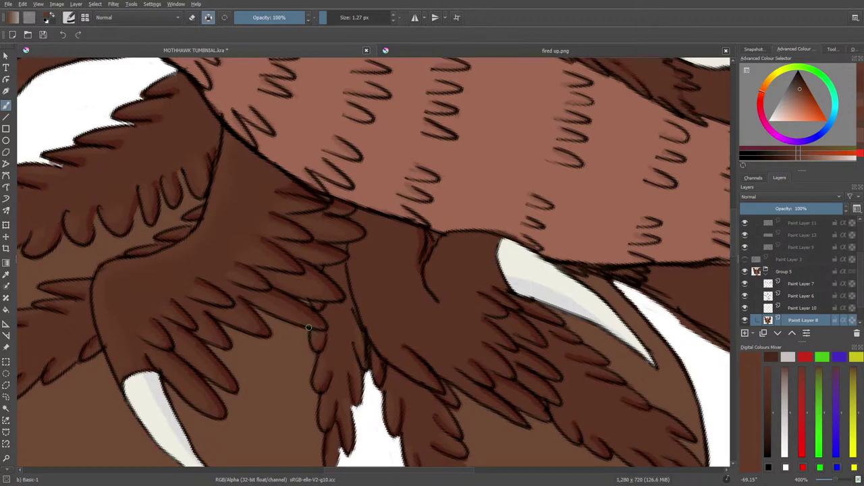
right_click(372, 289)
left_click(370, 207)
left_click(344, 185)
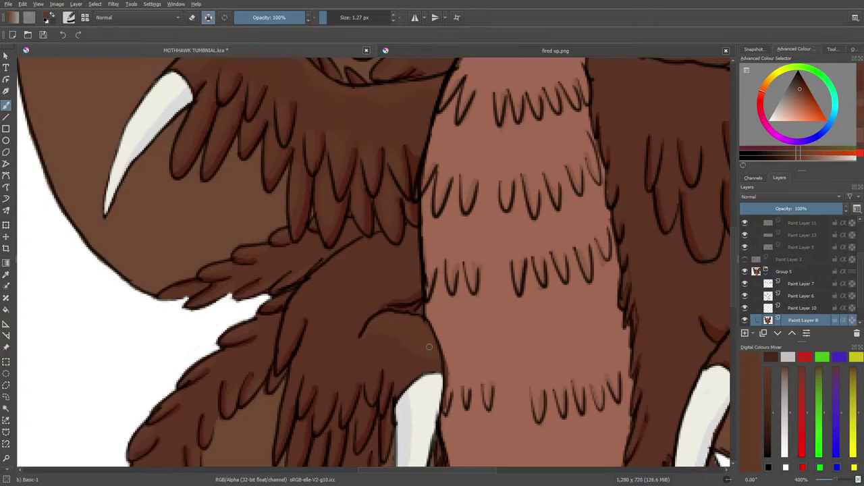
Step: Blend the highlight on the lower arm using Blender Basic at 6.98 px, then return to Basic-1 at 1.27 px
right_click(387, 327)
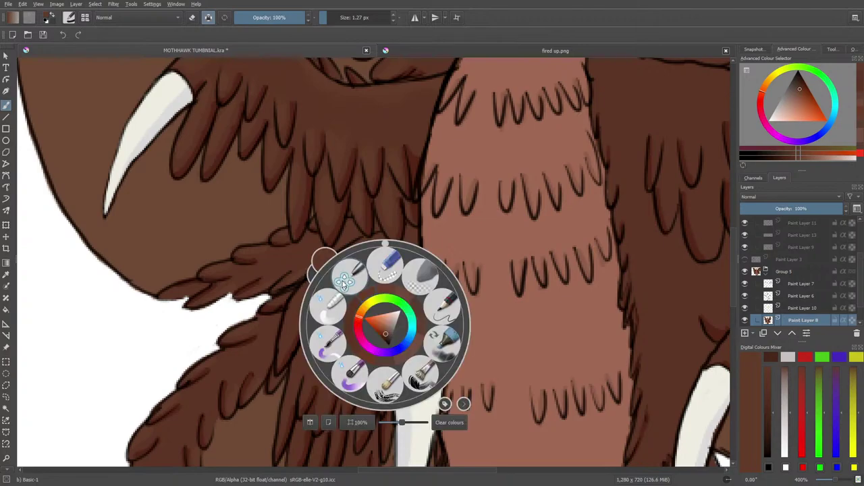
left_click(330, 307)
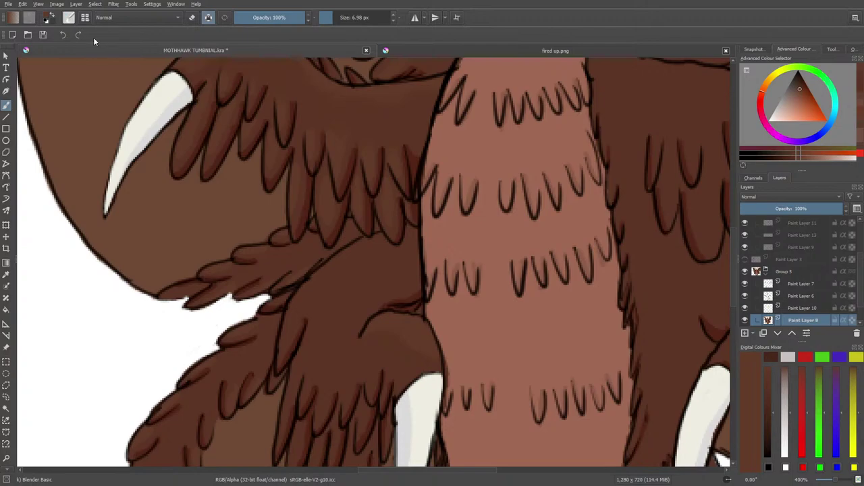
right_click(117, 66)
left_click(68, 18)
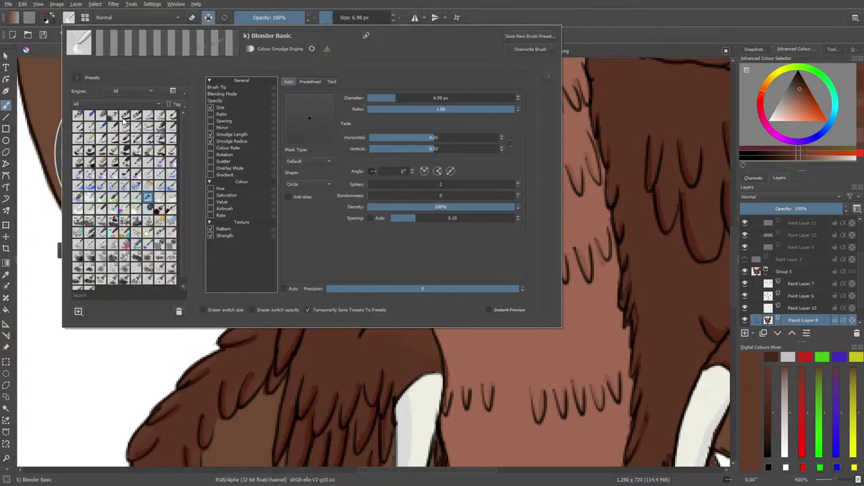
left_click(125, 114)
Step: Paint lighter brown highlights on the feathers of the lower arm and the small wing below it
right_click(387, 348)
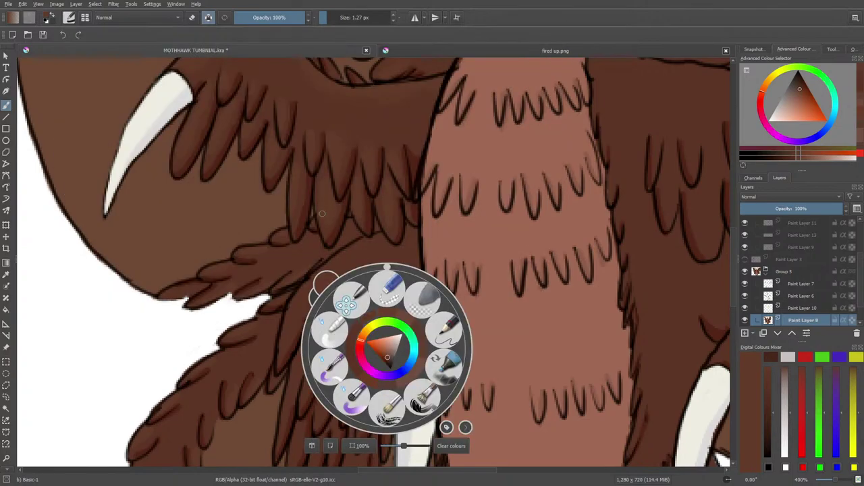
left_click(337, 236)
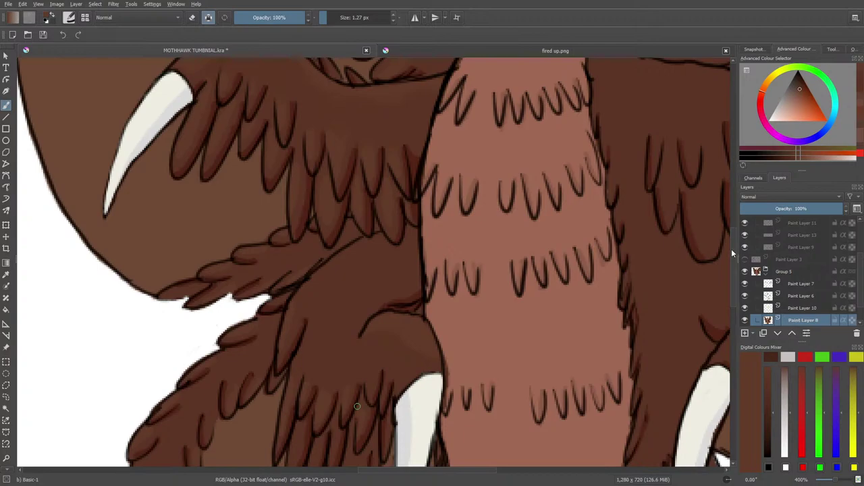
left_click_drag(736, 258, 737, 309)
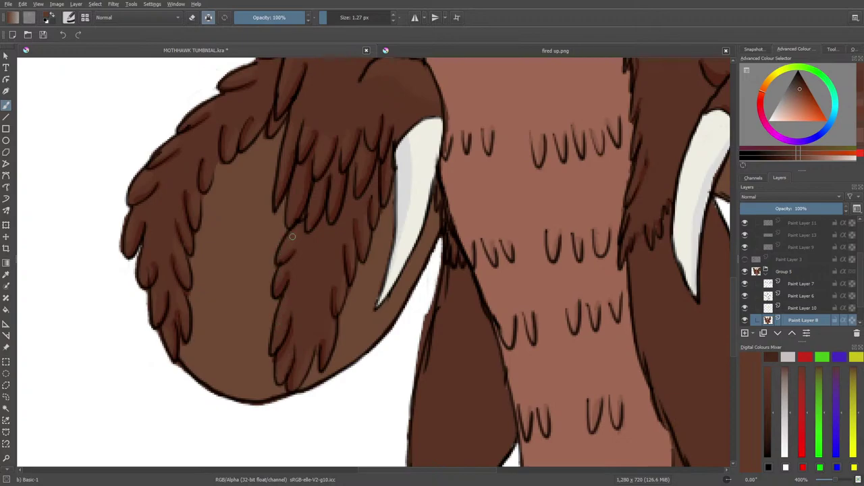
Step: Paint a lighter brown highlight down the creature's left thigh and erase the stray paint along its outer edge
left_click_drag(404, 471, 362, 483)
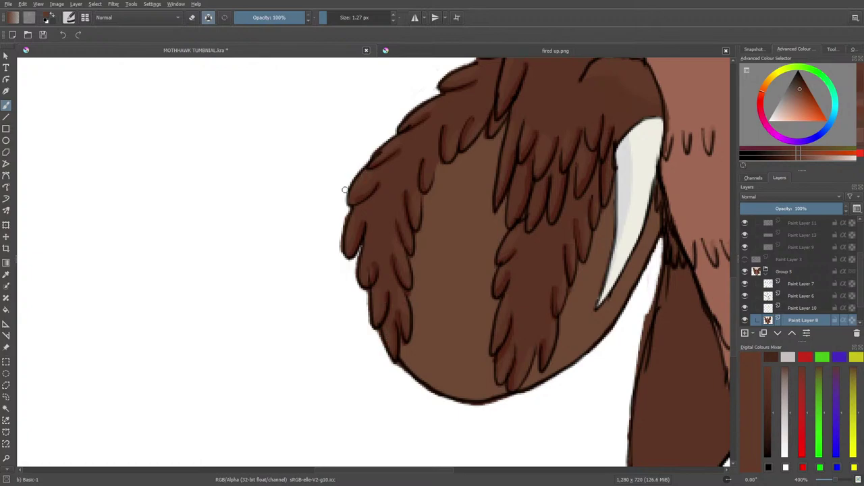
left_click_drag(393, 472, 491, 464)
left_click_drag(730, 292, 738, 337)
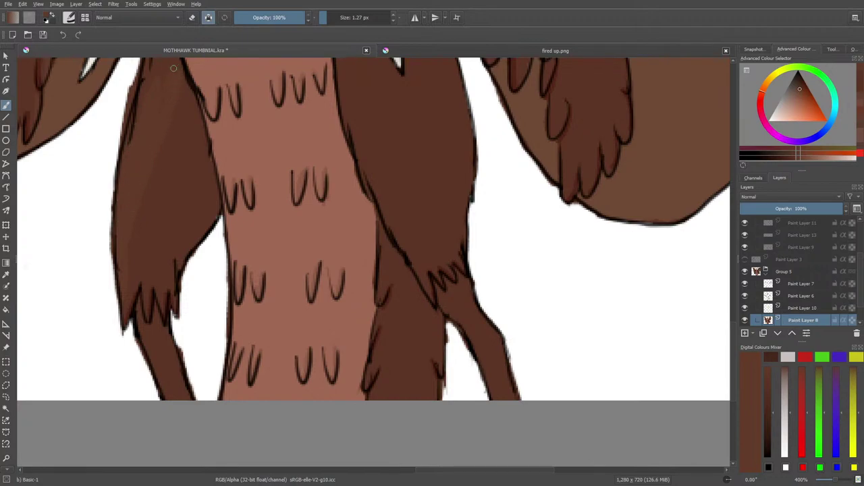
left_click_drag(733, 335, 735, 307)
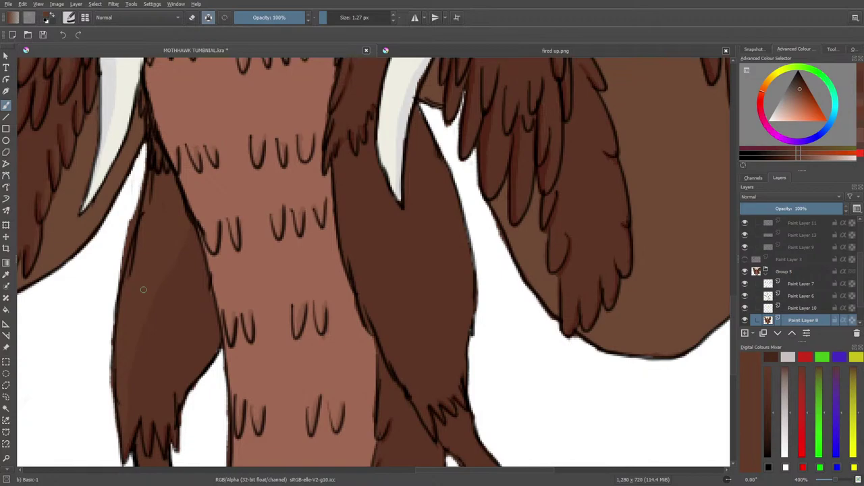
key("e")
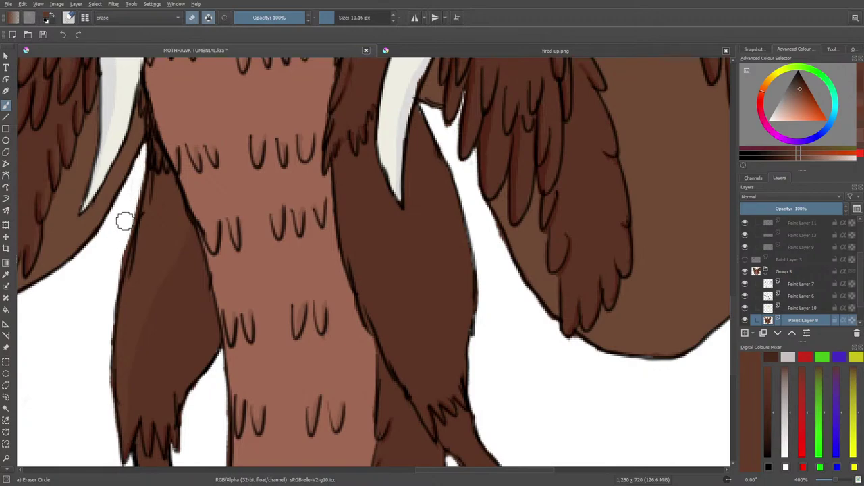
key("e")
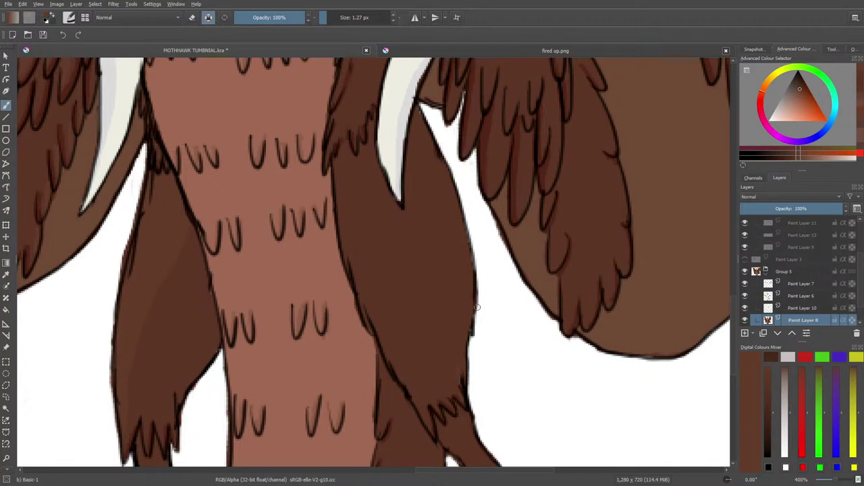
Step: Paint lighter brown highlight strokes on the right thigh, from its lower outer edge up to the area beside the claw
left_click_drag(466, 331, 455, 366)
mouse_move(445, 308)
left_mouse_down()
mouse_move(431, 287)
mouse_move(430, 318)
mouse_move(426, 294)
mouse_move(438, 255)
mouse_move(442, 328)
mouse_move(453, 253)
mouse_move(459, 340)
mouse_move(468, 271)
mouse_move(451, 212)
mouse_move(442, 254)
left_mouse_up()
mouse_move(438, 181)
left_mouse_down()
mouse_move(444, 208)
mouse_move(446, 180)
left_mouse_up()
Step: Blend the lighter brown highlights into the base colour on both thighs using Blender Basic at 6.98 px
left_click_drag(836, 480, 836, 482)
left_click_drag(836, 480, 834, 482)
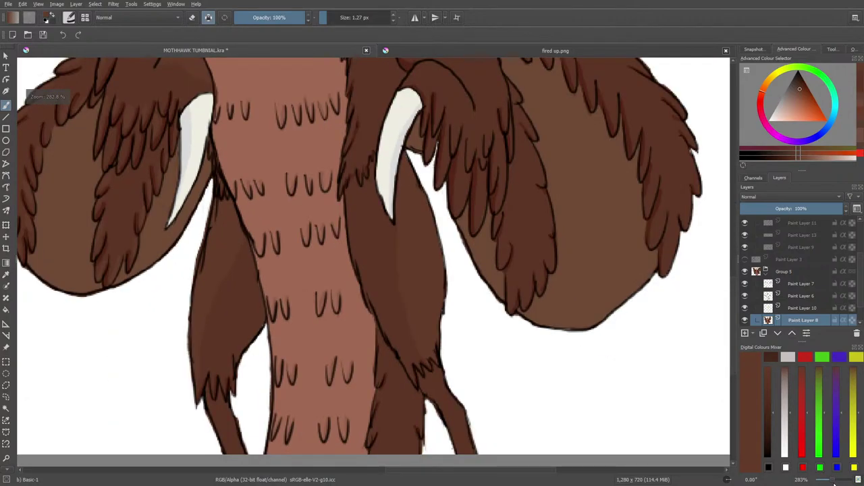
right_click(368, 276)
left_click(317, 246)
left_click_drag(397, 222, 403, 287)
mouse_move(392, 254)
left_mouse_down()
mouse_move(419, 347)
mouse_move(396, 306)
left_mouse_up()
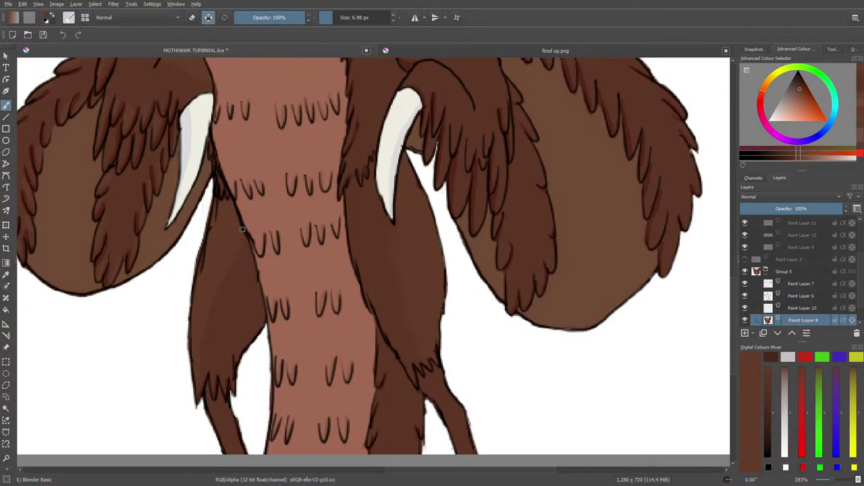
right_click(237, 247)
middle_click(233, 250)
middle_click(244, 240)
middle_click(242, 240)
Step: Return to the Basic-1 brush at 1.27 px for highlighting the upper wing feathers beside the head and neck
left_click_drag(734, 308, 711, 157)
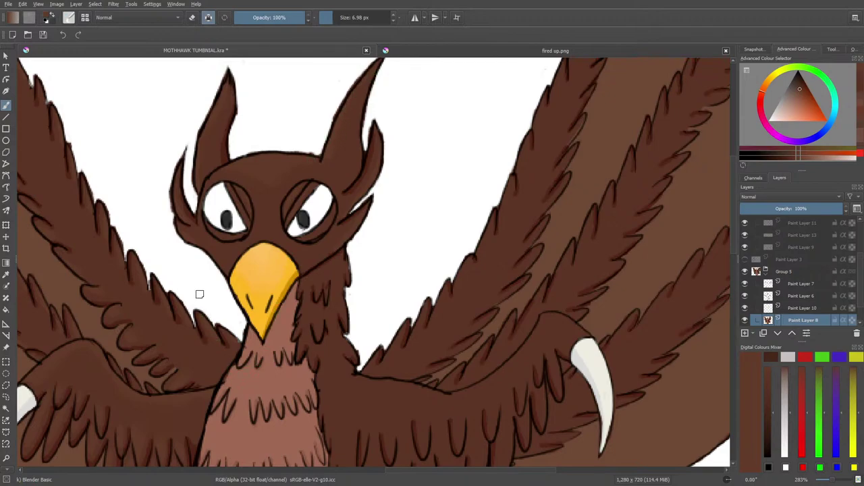
right_click(314, 228)
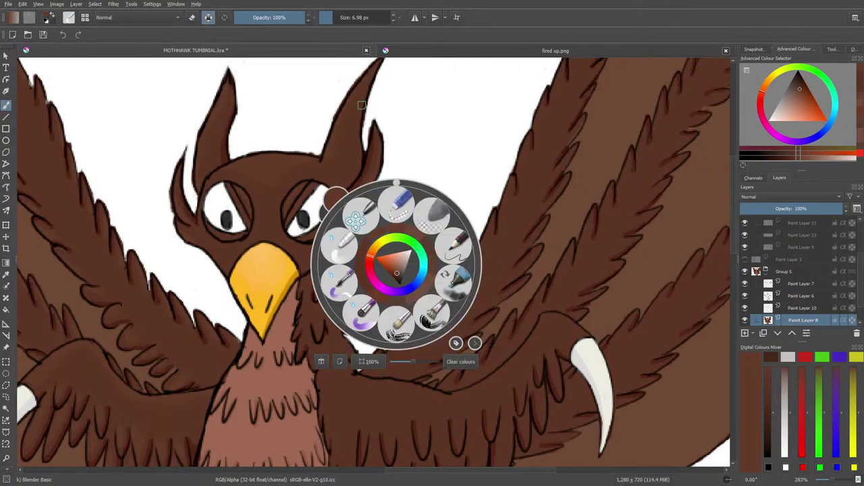
left_click(67, 18)
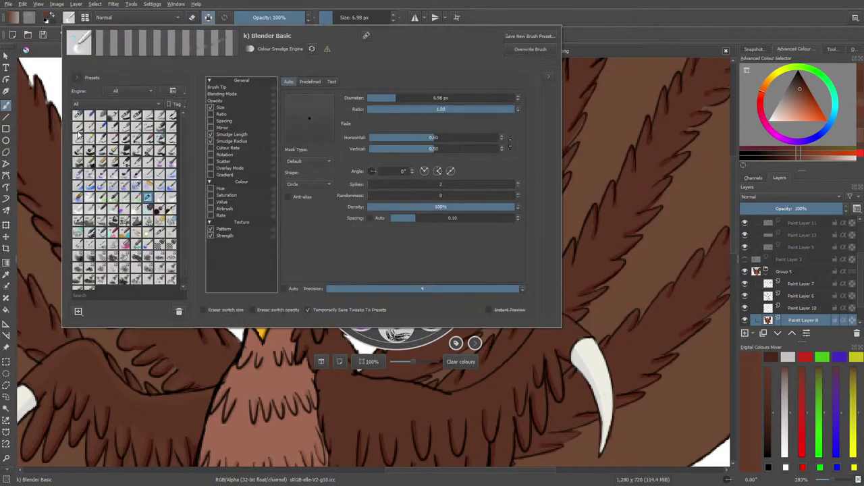
left_click(125, 115)
right_click(39, 93)
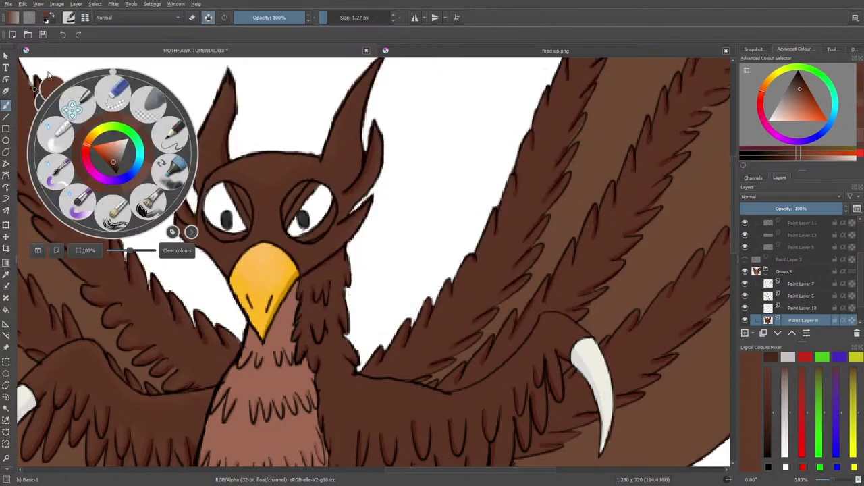
left_click(413, 298)
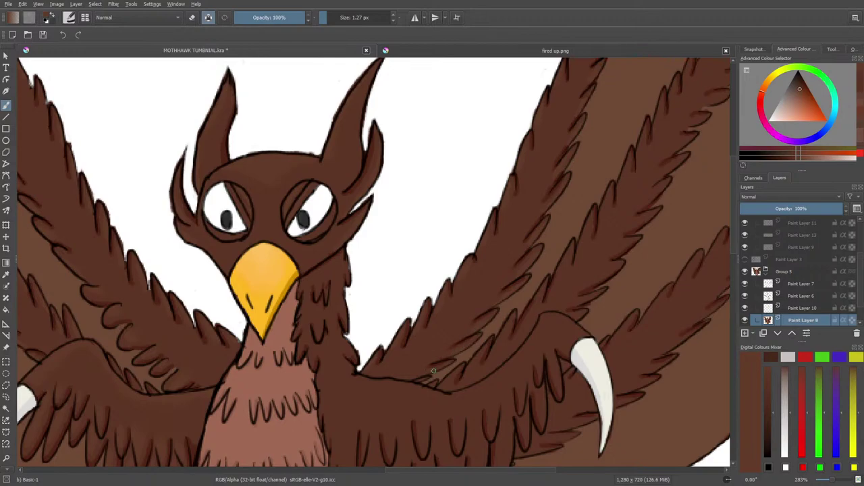
Step: Switch to the Blender Basic brush and blend the painted shading on the mothhawk's head and wing feathers
right_click(426, 264)
left_click(376, 231)
left_click_drag(733, 229, 732, 271)
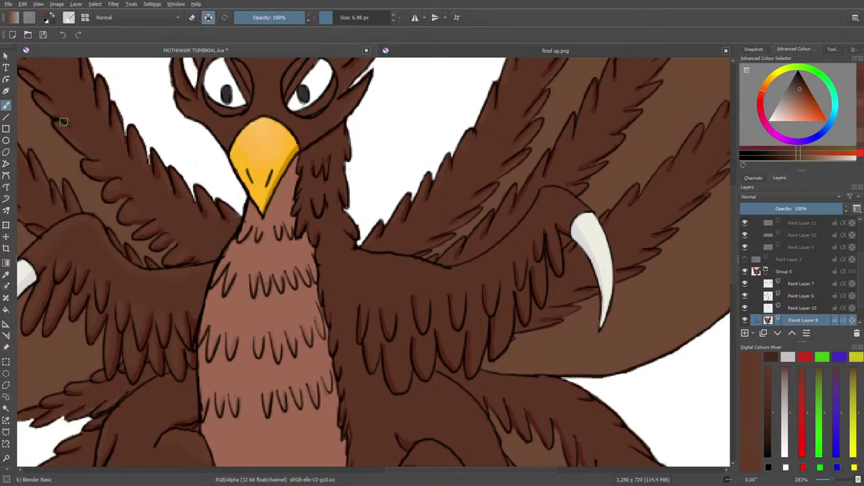
Step: Select the Basic-1 brush preset and paint brown strokes along the feathers of the outstretched arms on Paint Layer 8
right_click(22, 122)
left_click(30, 66)
left_click(69, 18)
left_click(124, 116)
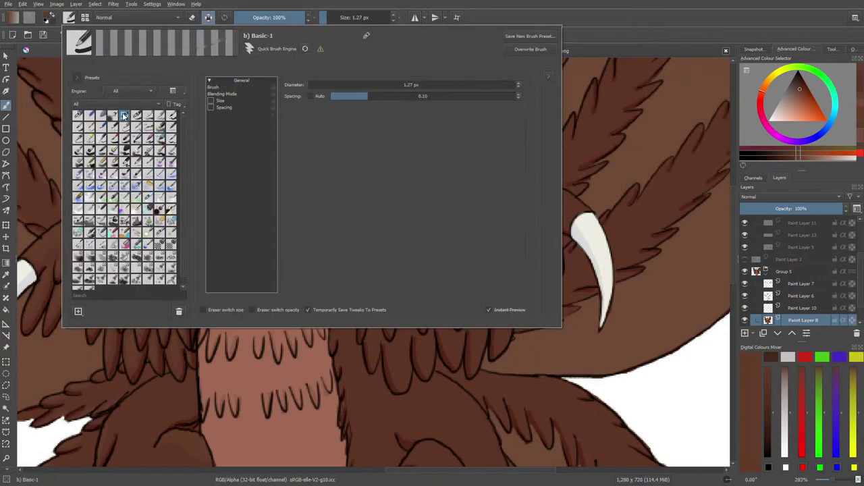
left_click(16, 44)
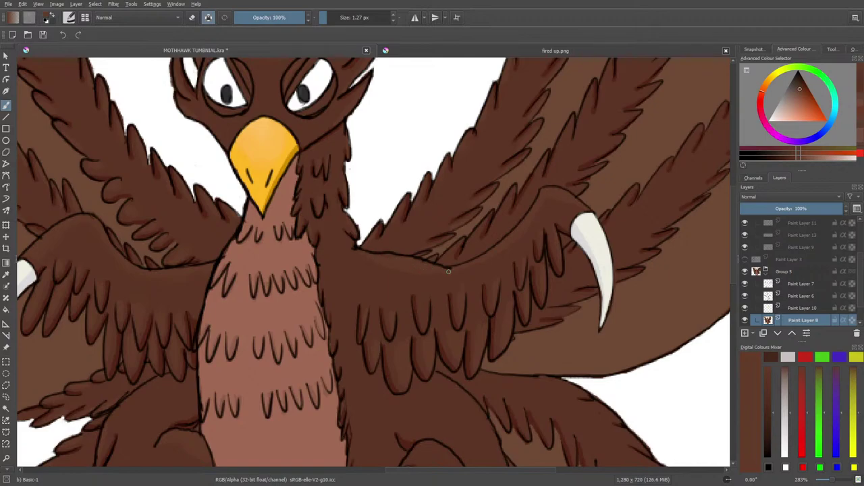
Step: Blend the brown strokes on the outstretched arms' feathers with the Blender Basic brush
right_click(420, 268)
left_click(351, 249)
left_click_drag(733, 272, 734, 271)
scroll(734, 273, "up", 3)
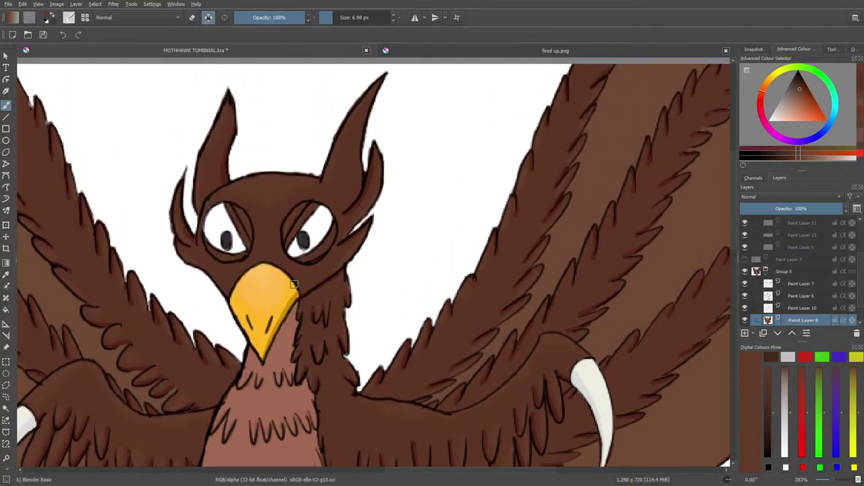
Step: Return to the Basic-1 brush and paint brown strokes on the wing feathers just above the right-hand arm
right_click(302, 274)
left_click(68, 17)
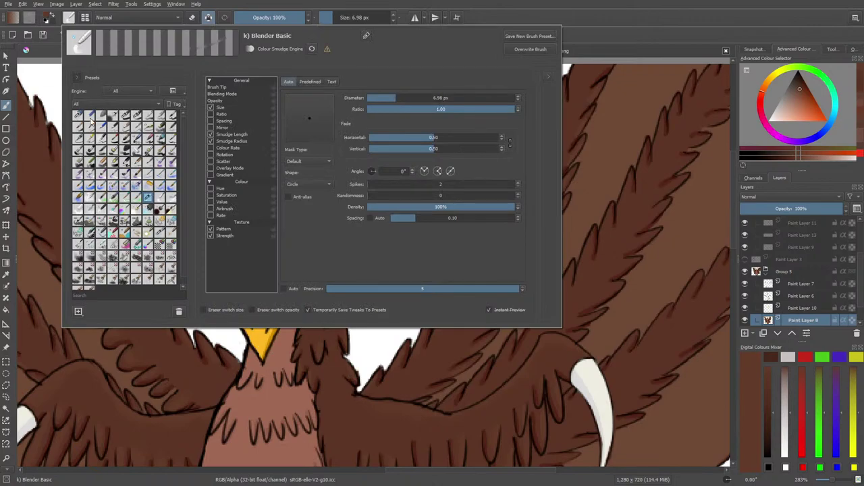
left_click(124, 115)
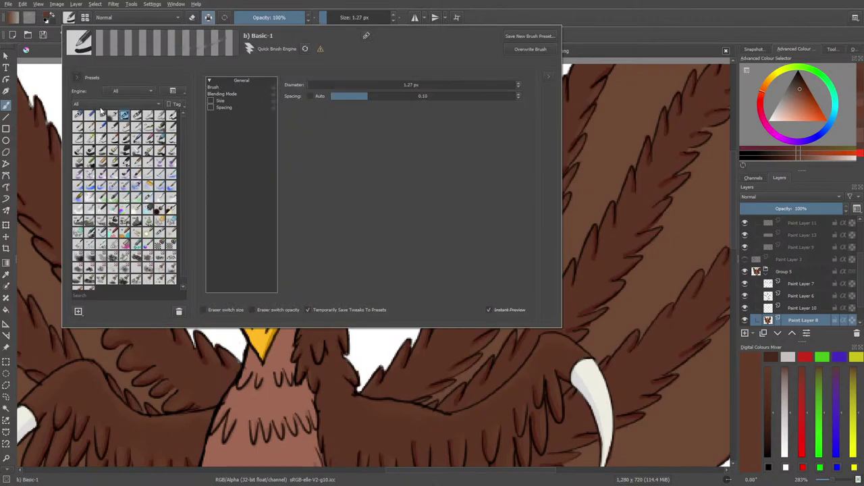
right_click(43, 108)
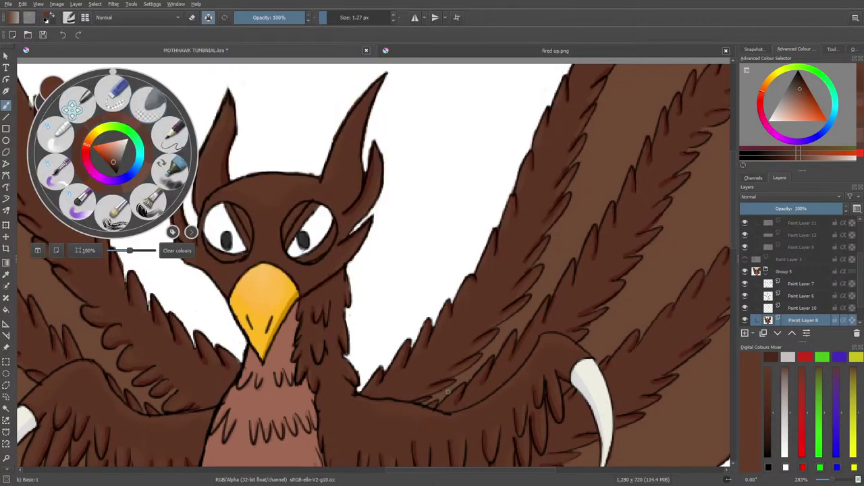
left_click(449, 404)
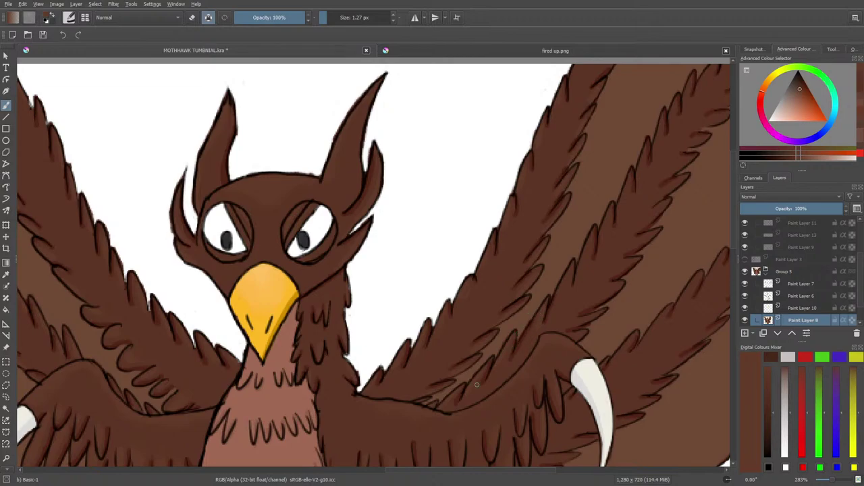
Step: Check the fired up.png artwork for reference and return to the MOTHHAWK TUMBNIAL.kra drawing
left_click(424, 47)
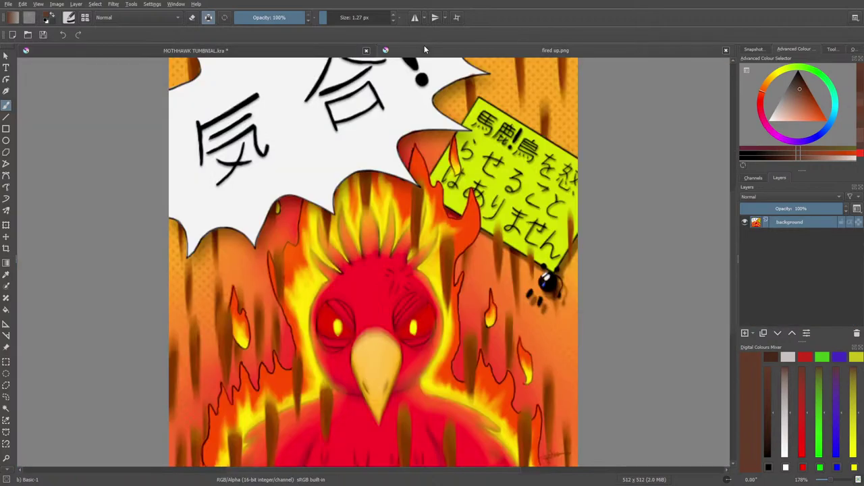
left_click(194, 52)
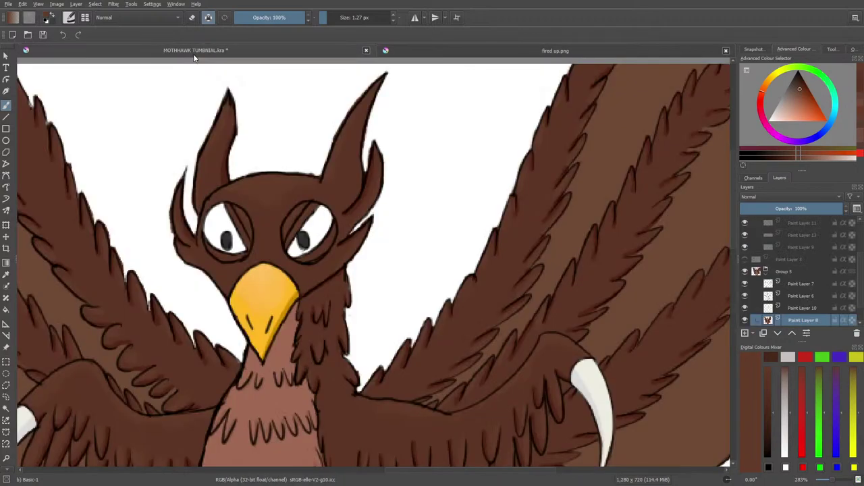
left_click(40, 40)
Step: Paint brown strokes on the feather rows of the upper right-hand wing with the Basic-1 brush
right_click(587, 184)
left_click_drag(608, 221, 604, 228)
scroll(733, 234, "up", 3)
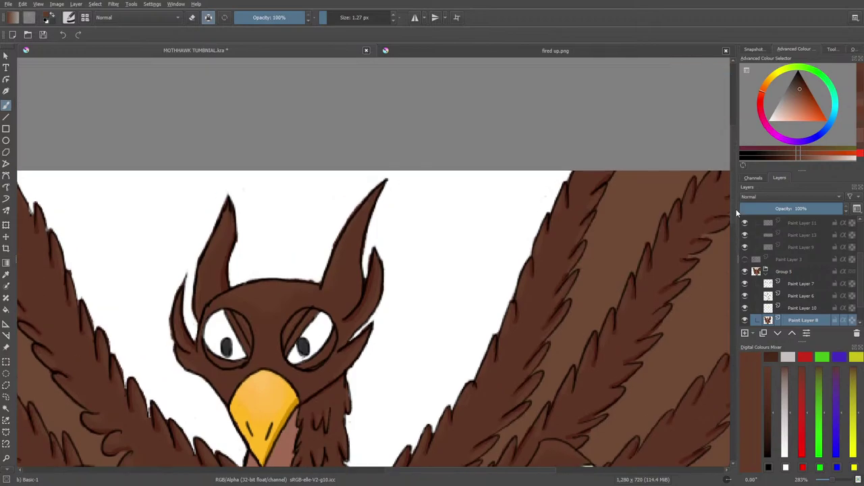
left_click_drag(490, 471, 537, 469)
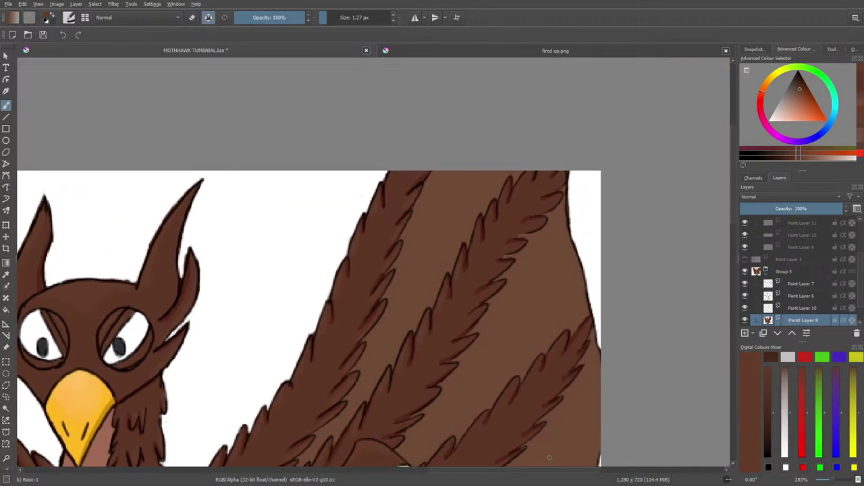
left_click_drag(475, 241, 474, 248)
left_click_drag(564, 181, 565, 174)
Step: Blend the brown strokes on the upper right-hand wing feathers with the Blender Basic brush
right_click(390, 350)
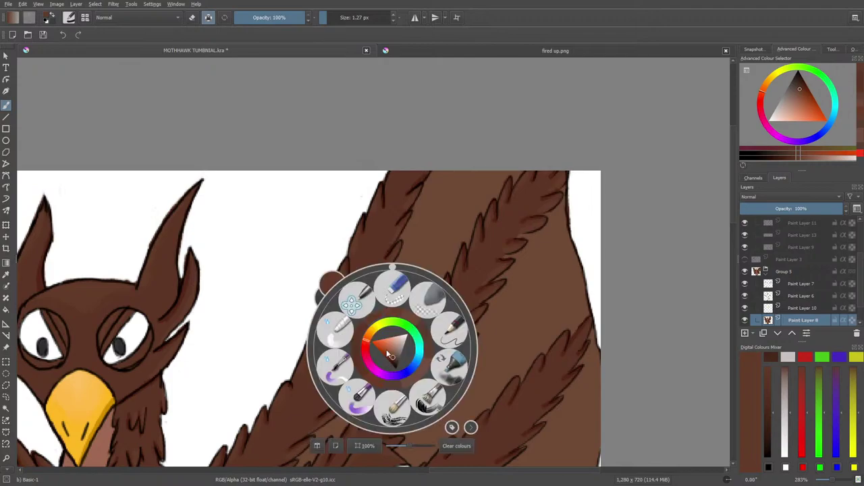
left_click(341, 324)
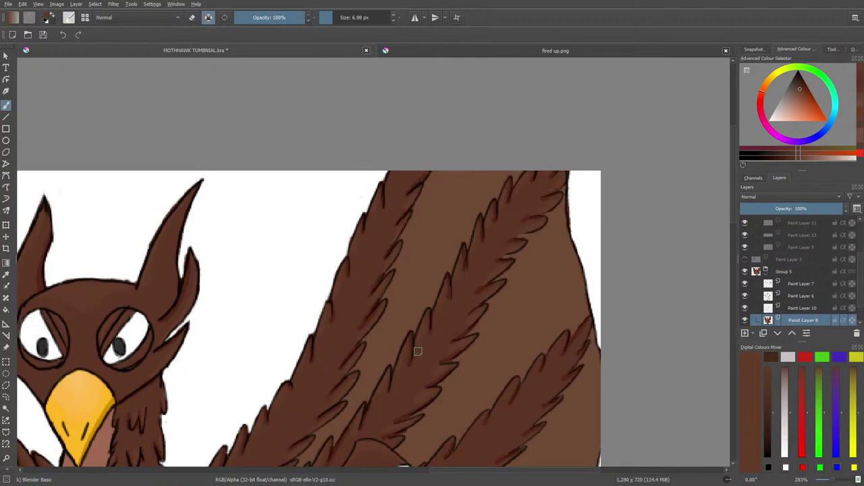
left_click_drag(399, 373, 396, 381)
left_click_drag(734, 210, 738, 247)
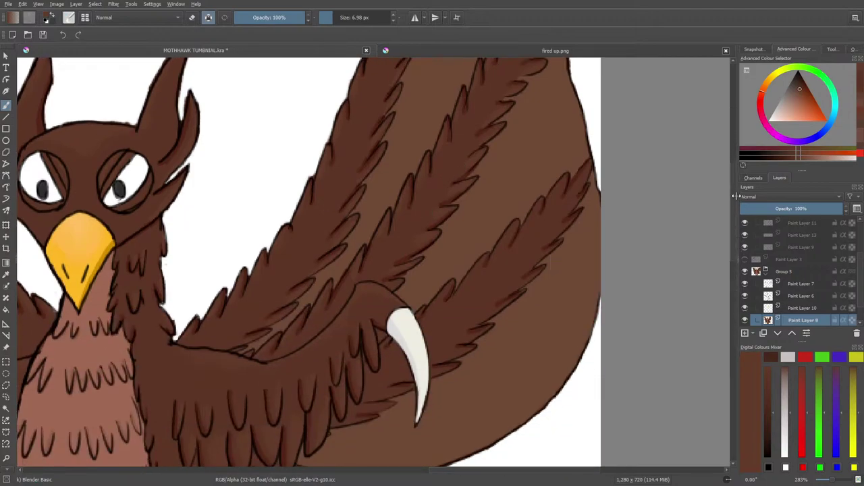
scroll(735, 223, "down", 3)
Step: Pick the Distort Move brush and rotate the canvas to about -77 degrees around the right-hand wing
right_click(373, 212)
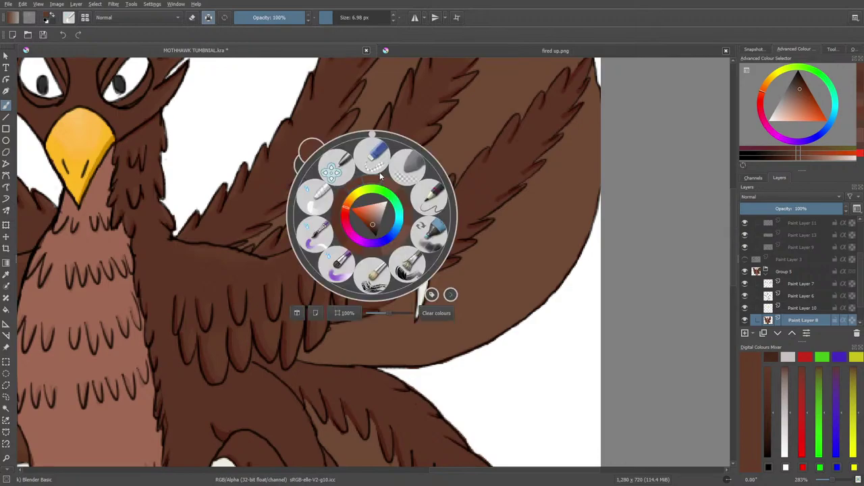
left_click_drag(373, 135, 364, 137)
left_click(331, 169)
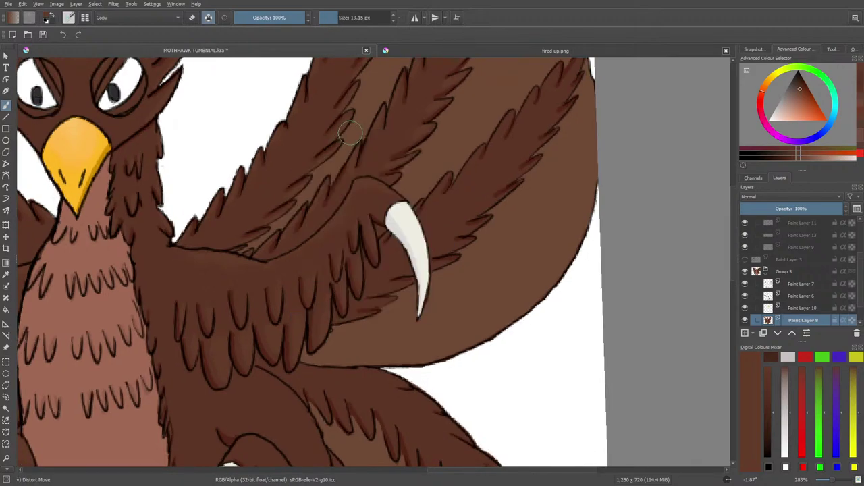
right_click(377, 163)
left_click(373, 82)
left_click_drag(373, 83, 337, 156)
left_click(199, 206)
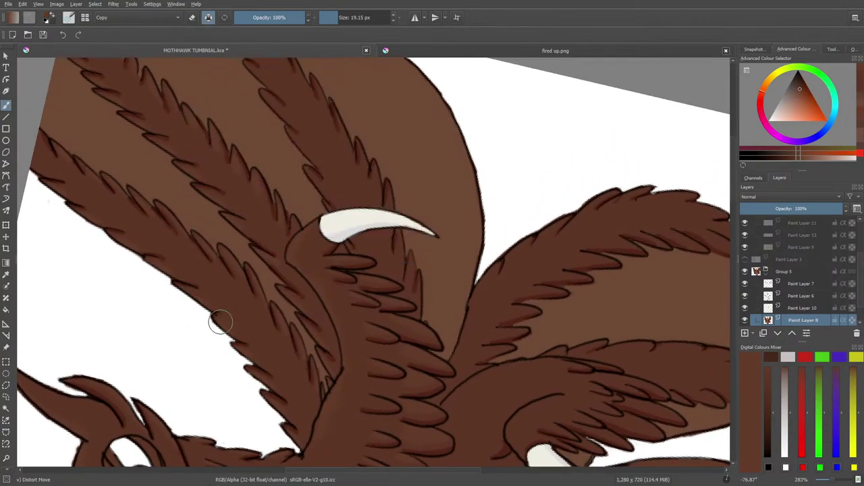
Step: Select the Basic-1 brush and paint brown strokes on the feathers of the rotated right-hand wing
right_click(353, 282)
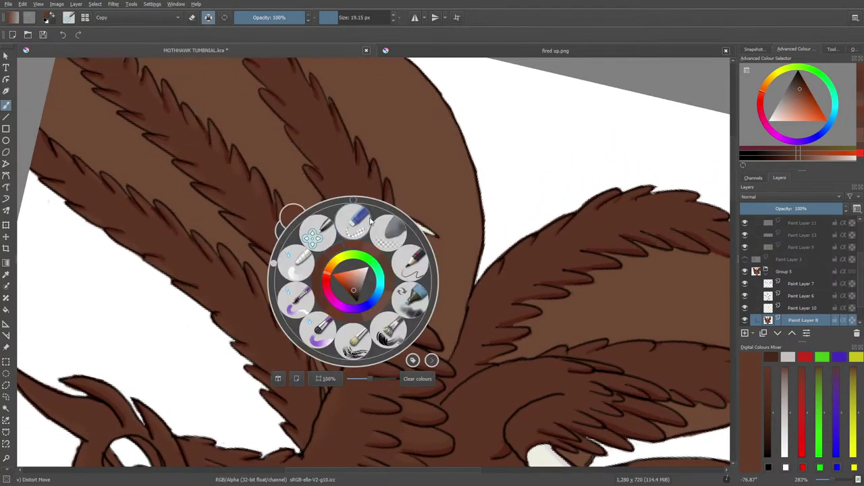
left_click(69, 17)
left_click(124, 115)
right_click(421, 348)
left_click(379, 137)
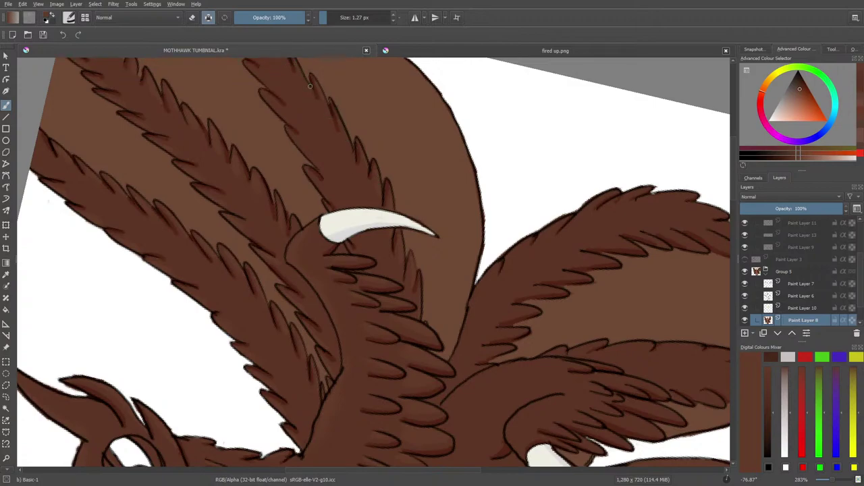
left_click_drag(734, 193, 734, 169)
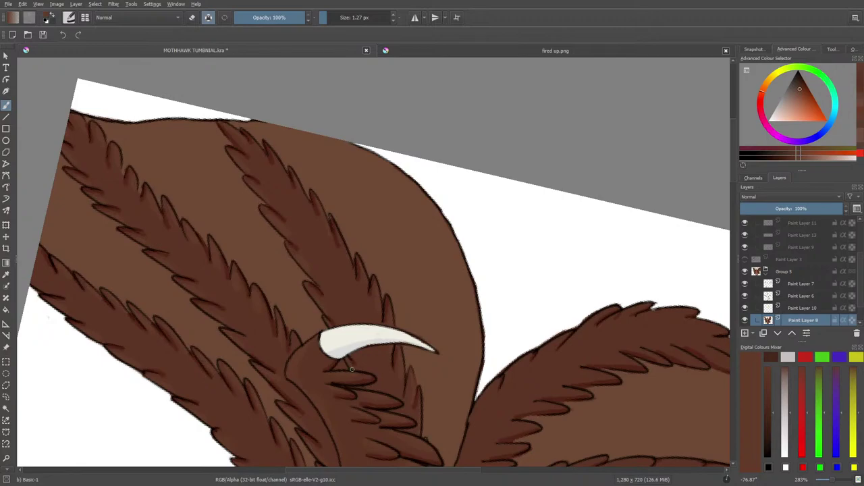
Step: Blend the right-hand wing's feather strokes with the Blender Basic brush and reset the canvas rotation to 0 degrees
right_click(231, 173)
left_click(170, 145)
left_click_drag(732, 177, 736, 214)
right_click(412, 239)
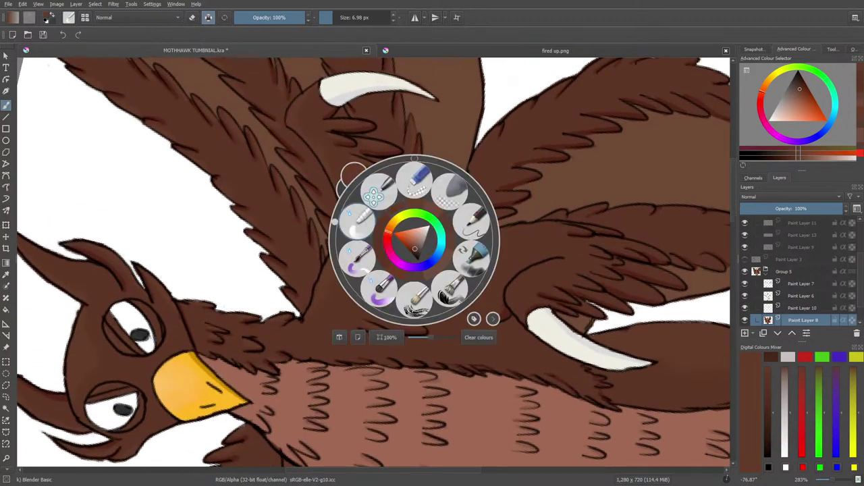
left_click(414, 162)
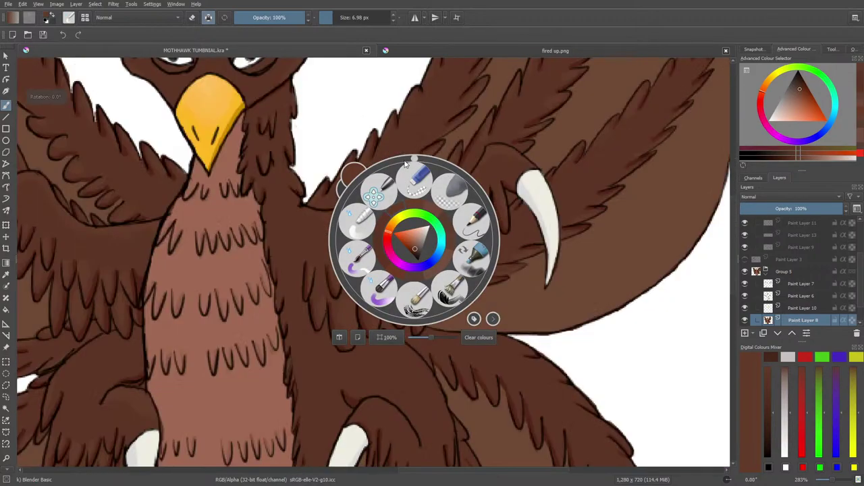
left_click(346, 105)
Step: Select the Basic-1 brush and paint brown strokes on the feathers of the lower arms and lower wings
left_click_drag(733, 213, 736, 257)
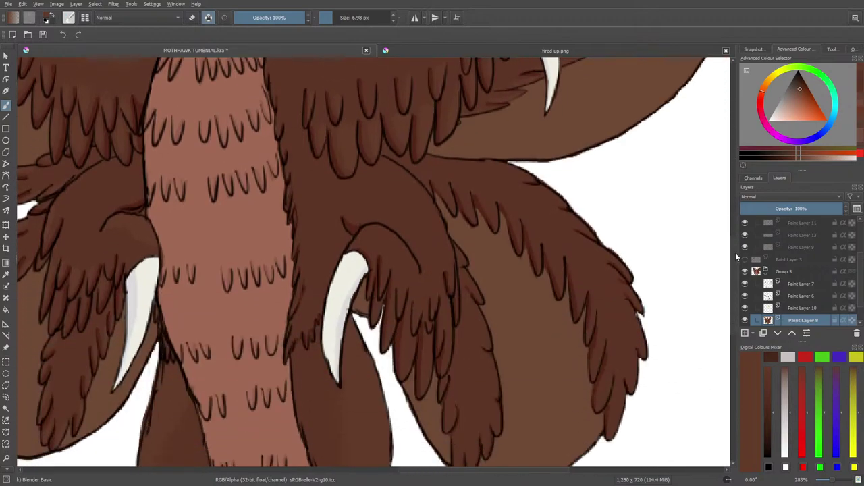
left_click(70, 18)
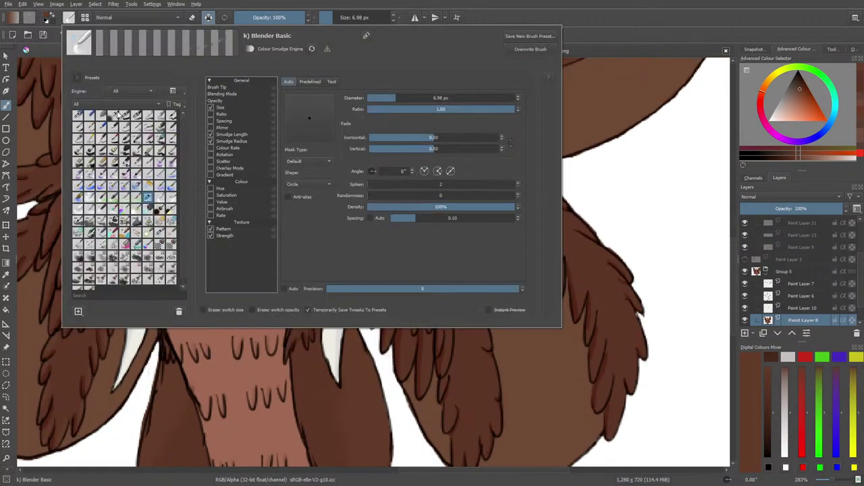
left_click(123, 116)
right_click(571, 252)
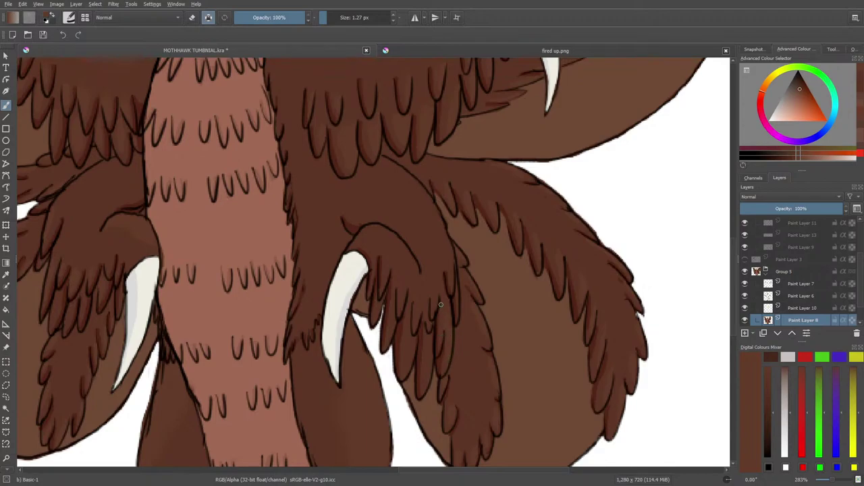
left_click_drag(437, 295, 415, 331)
Step: Blend the feather strokes on the lower arms and both lower wings with the Blender Basic brush
right_click(334, 200)
left_click(288, 180)
key("m")
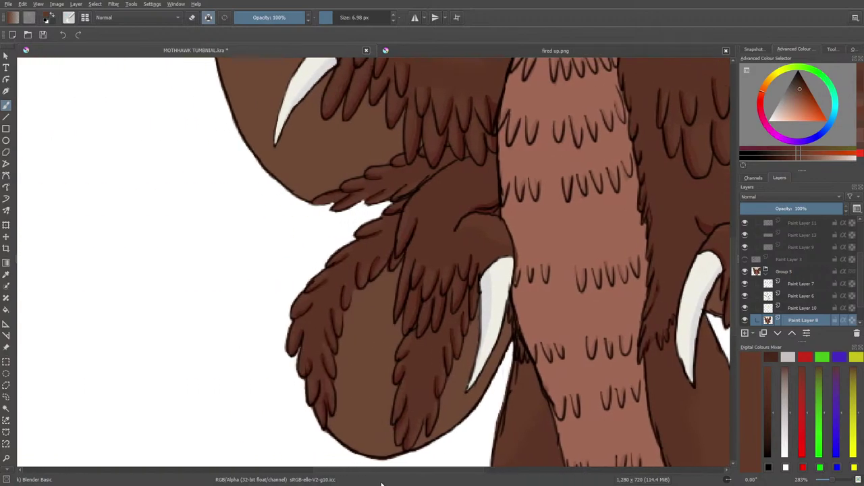
left_click_drag(369, 482, 462, 478)
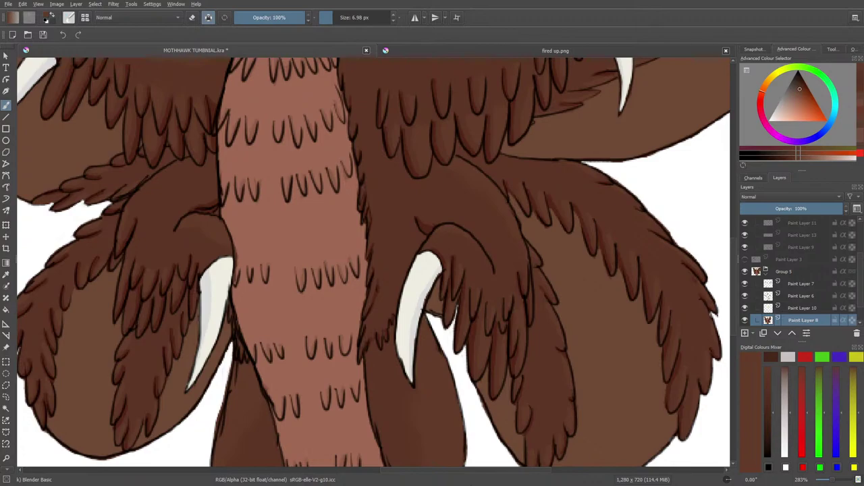
Step: Toggle the visibility of Paint Layer 6 and Paint Layer 10 off and on to check their contents
left_click_drag(734, 267, 756, 212)
left_click(745, 296)
left_click(745, 296)
left_click(745, 308)
left_click(745, 308)
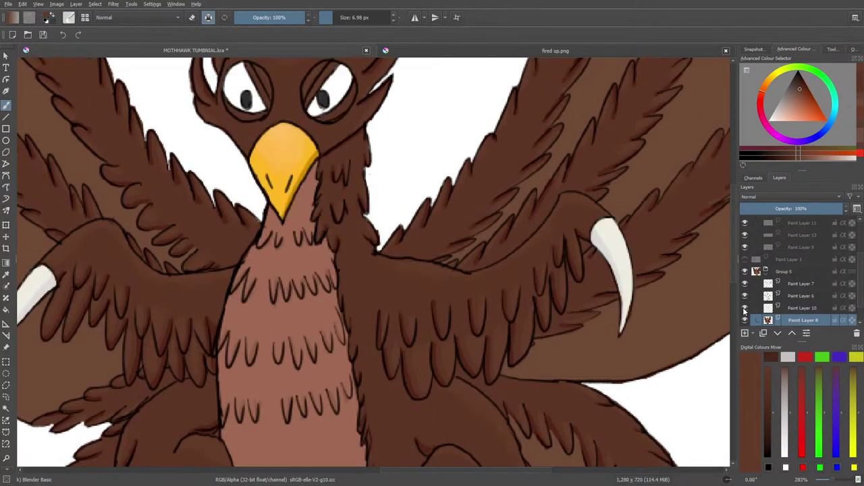
Step: Sample the yellow-orange colour from the beak and return to the freehand brush
left_click(5, 277)
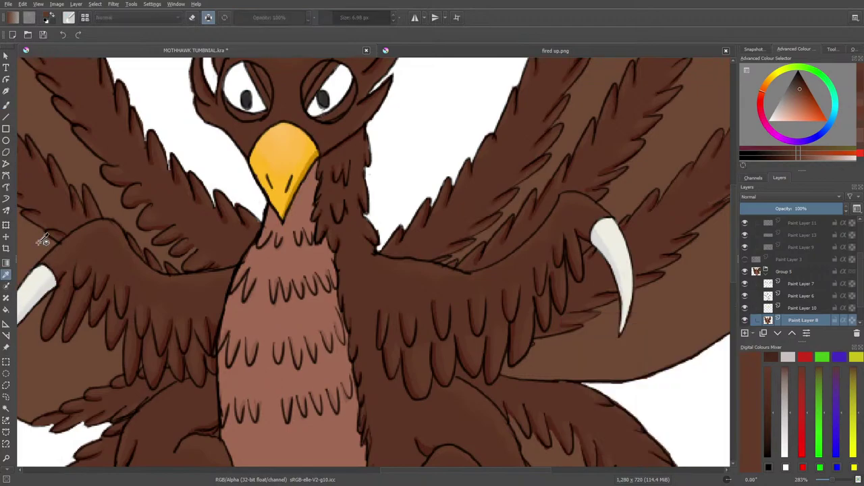
left_click(279, 184)
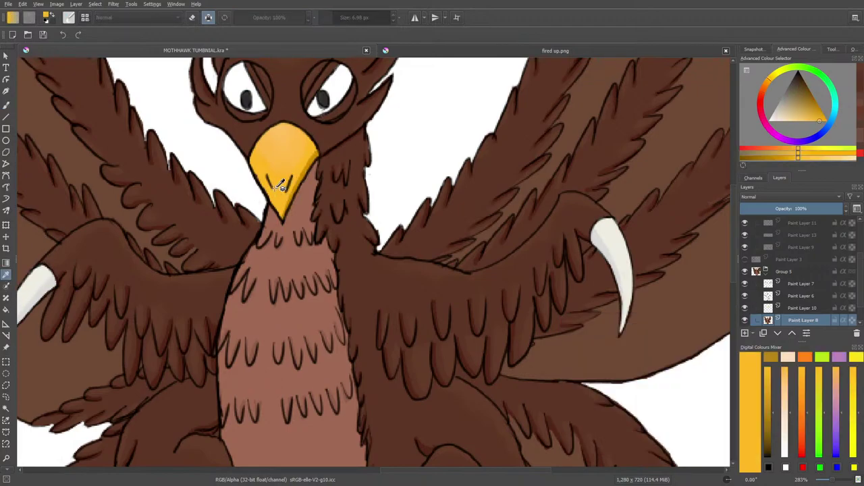
left_click(5, 105)
Step: Select the Basic-1 brush and paint the lower leg beside the tail yellow-orange below the thigh feathers
scroll(734, 246, "down", 10)
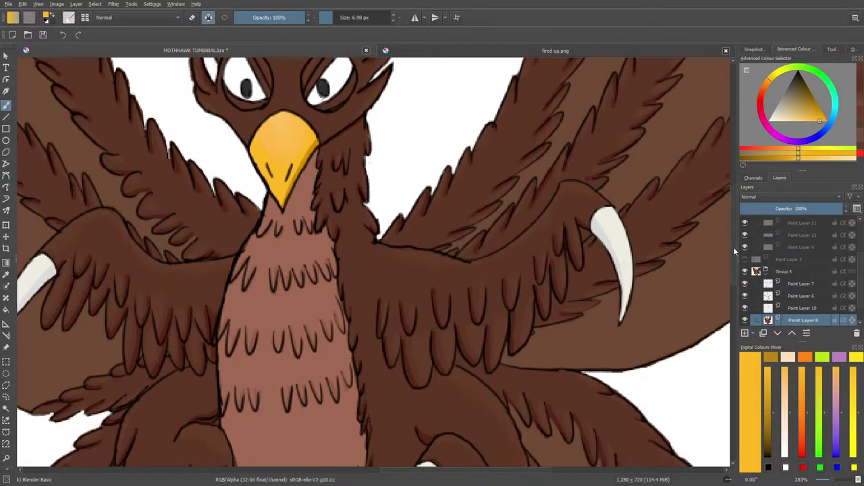
scroll(733, 368, "up", 1)
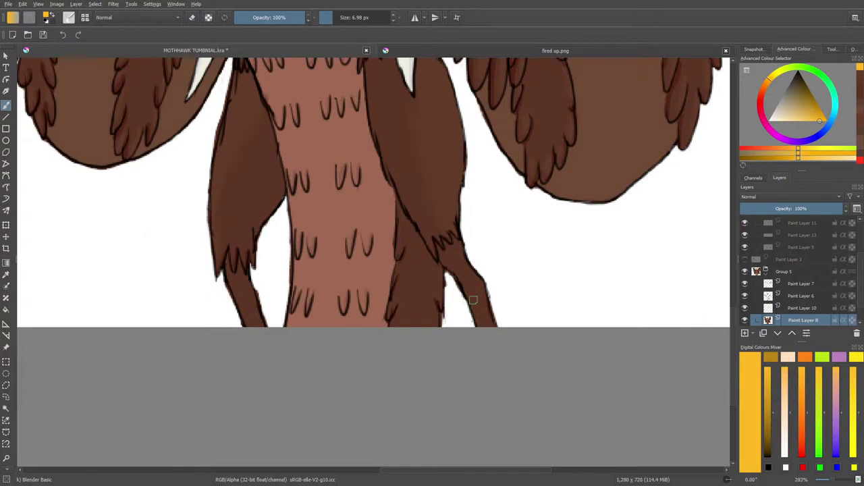
left_click(68, 17)
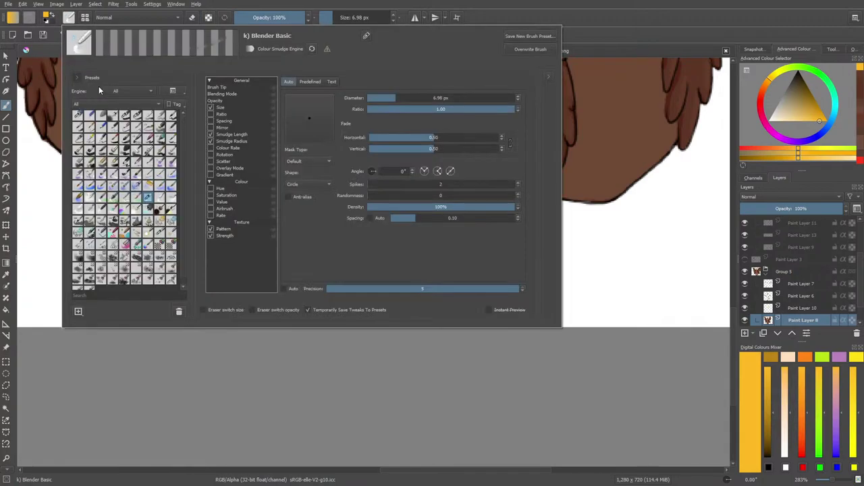
left_click(124, 117)
right_click(461, 443)
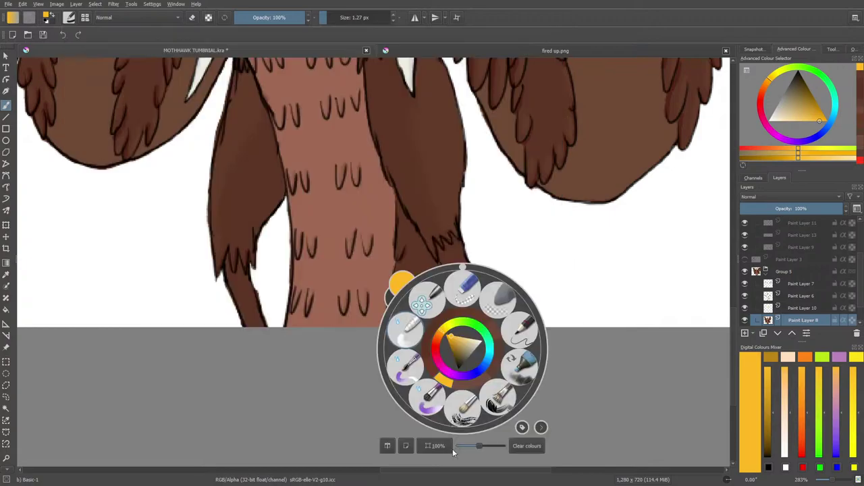
left_click(406, 330)
mouse_move(461, 277)
left_mouse_down()
mouse_move(481, 321)
mouse_move(475, 291)
left_mouse_up()
mouse_move(481, 290)
left_mouse_down()
mouse_move(451, 235)
mouse_move(472, 286)
mouse_move(461, 262)
mouse_move(463, 281)
mouse_move(443, 255)
left_mouse_up()
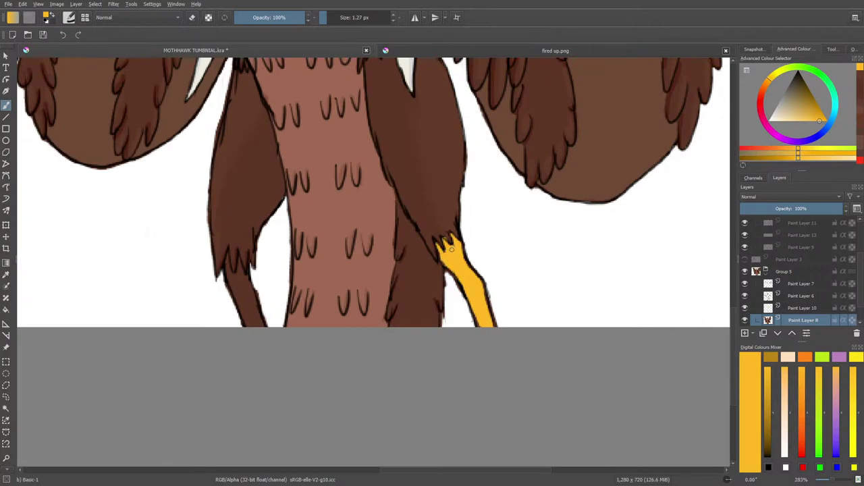
Step: Sample the yellow-orange from the painted lower leg and fill the other lower leg with it
left_click(6, 275)
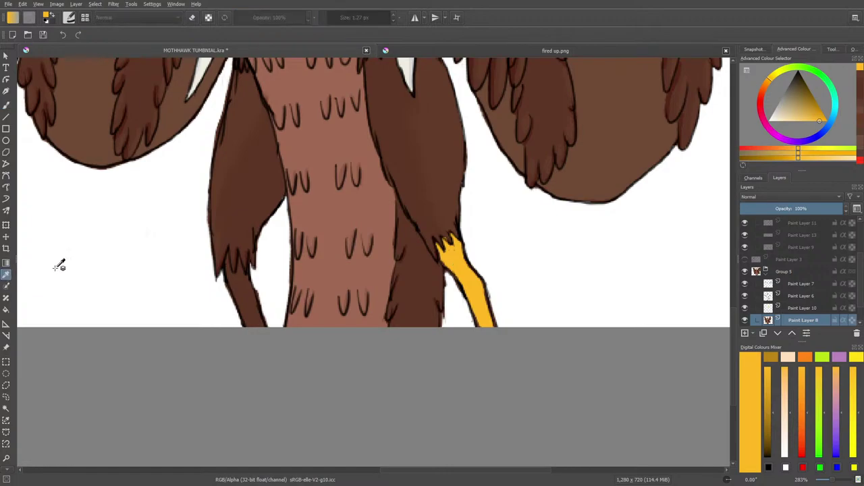
left_click(430, 220)
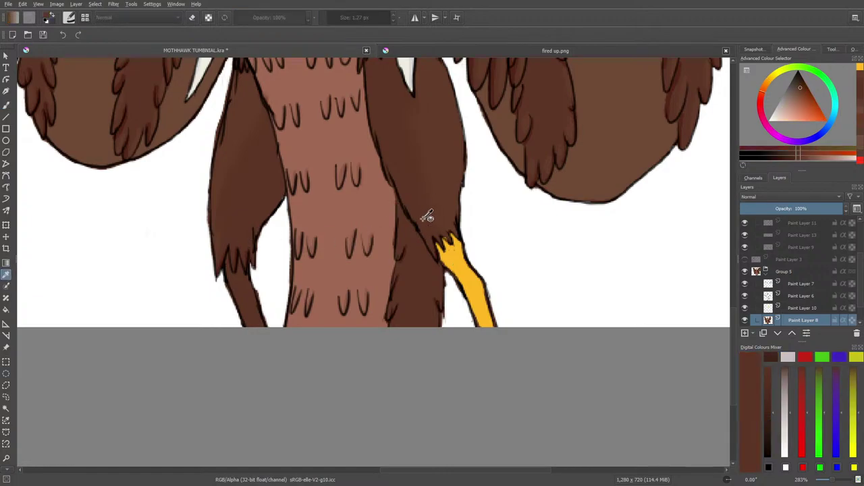
left_click(6, 105)
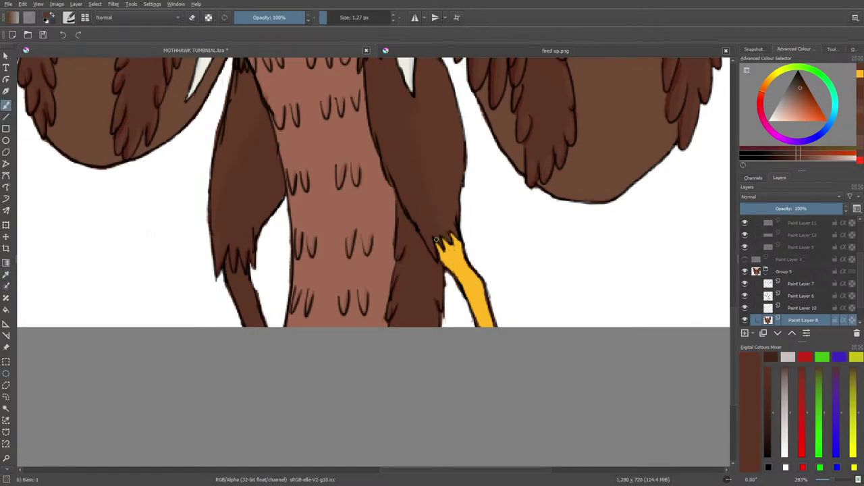
left_click(6, 274)
left_click(478, 282)
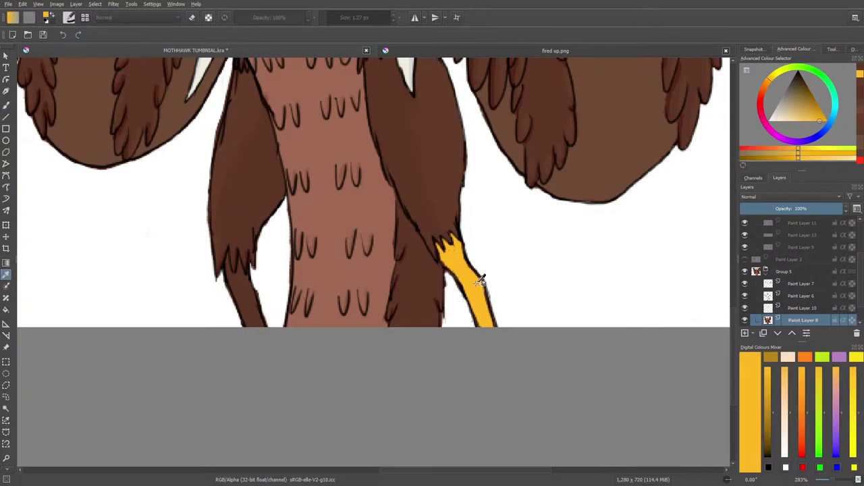
left_click(6, 104)
mouse_move(255, 308)
left_mouse_down()
mouse_move(239, 289)
mouse_move(250, 323)
mouse_move(227, 257)
mouse_move(241, 293)
mouse_move(238, 261)
mouse_move(243, 284)
left_mouse_up()
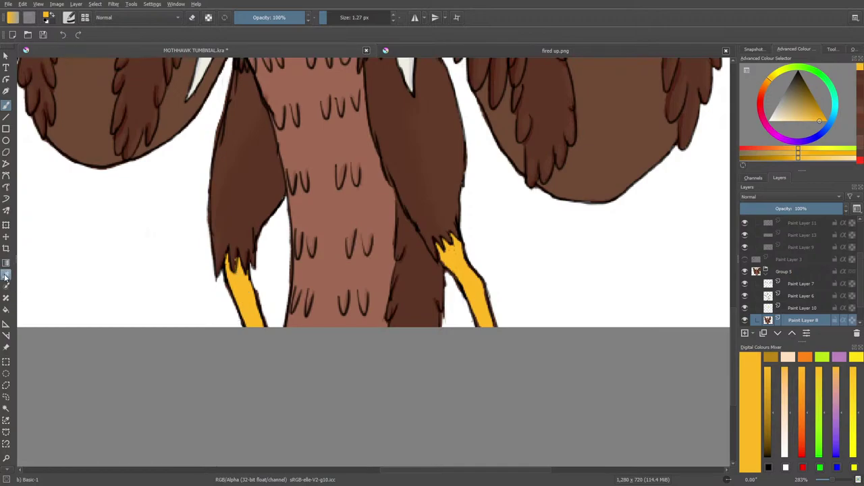
key("e")
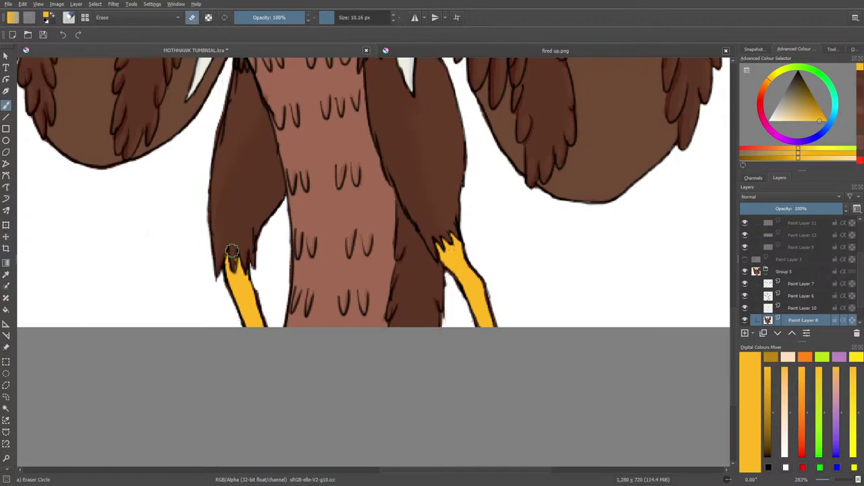
left_click_drag(233, 256, 232, 264)
key("ctrl+z")
Step: Toggle the visibility of Paint Layer 6, Paint Layer 10 and Paint Layer 8 off and on to check their contents
left_click(746, 297)
left_click(747, 297)
left_click(746, 308)
left_click(745, 308)
left_click(744, 321)
left_click(745, 320)
mouse_move(748, 327)
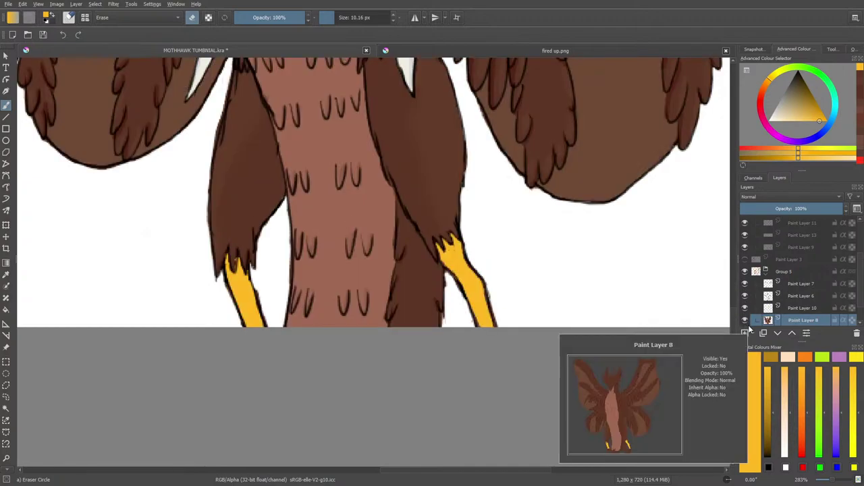
Step: Touch up the feather tips over the newly painted lower leg with the Basic-1 brush and brown sampled from the thigh
key("/")
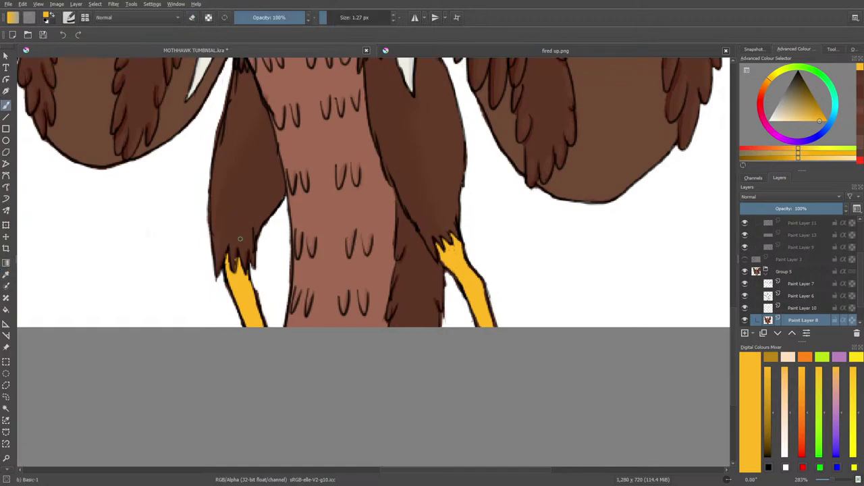
key("p")
left_click(239, 235)
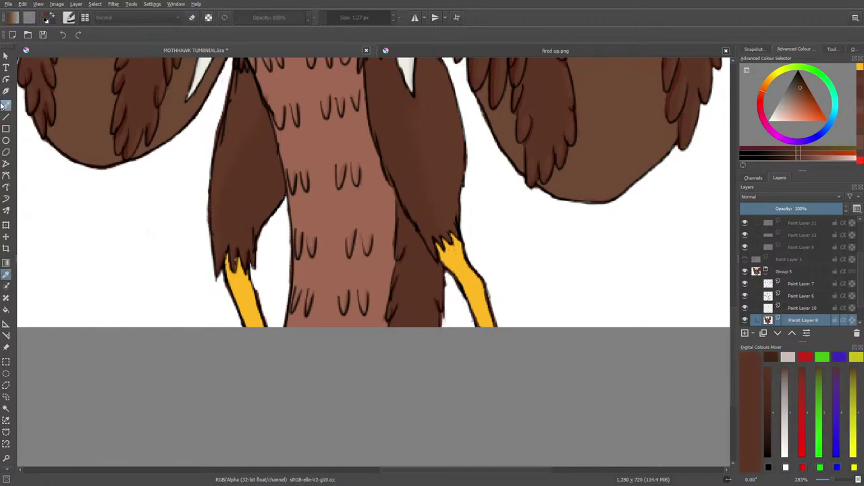
left_click(4, 106)
left_click_drag(234, 265, 232, 261)
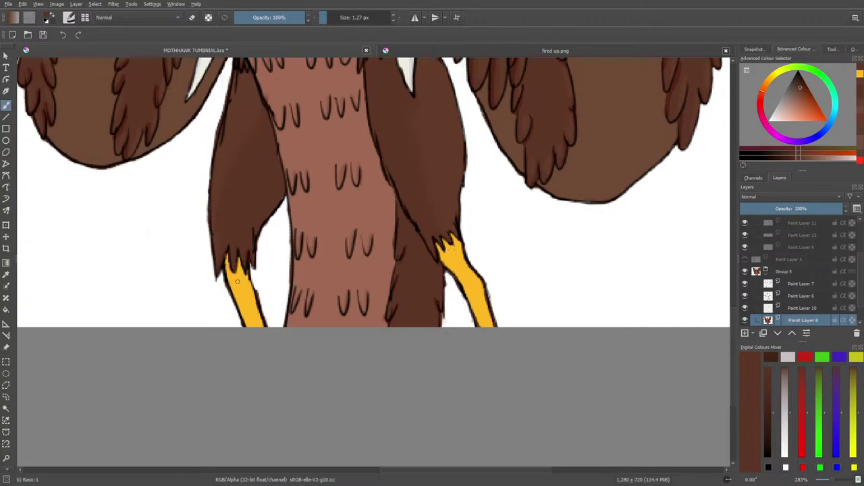
Step: Sample the darker yellow from the beak's edge and paint shading along the outer side of both lower legs
left_click_drag(733, 323, 740, 204)
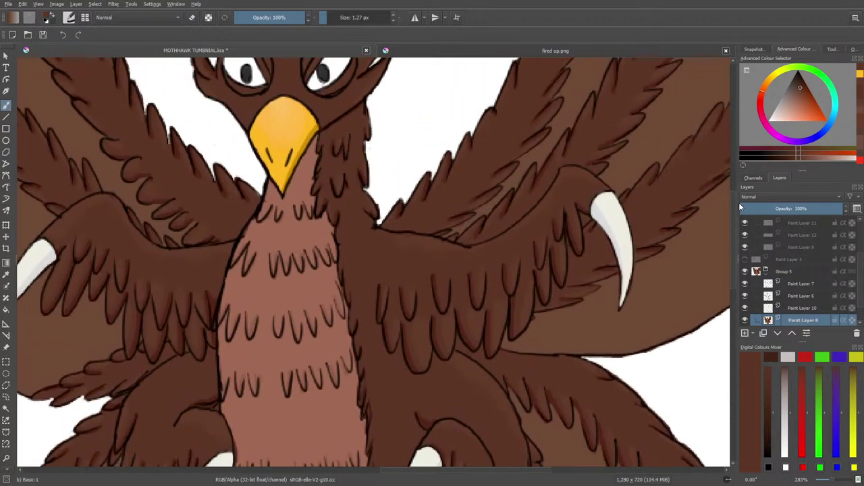
left_click(6, 274)
left_click(309, 147)
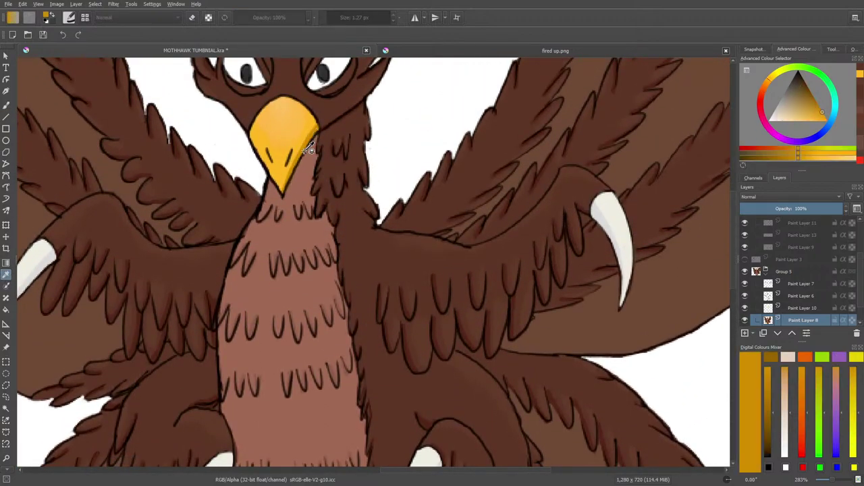
left_click(6, 105)
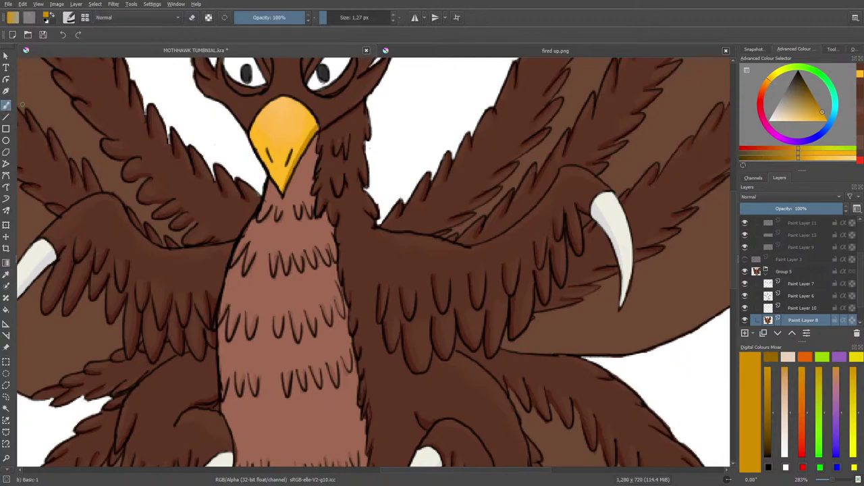
left_click_drag(735, 276, 746, 396)
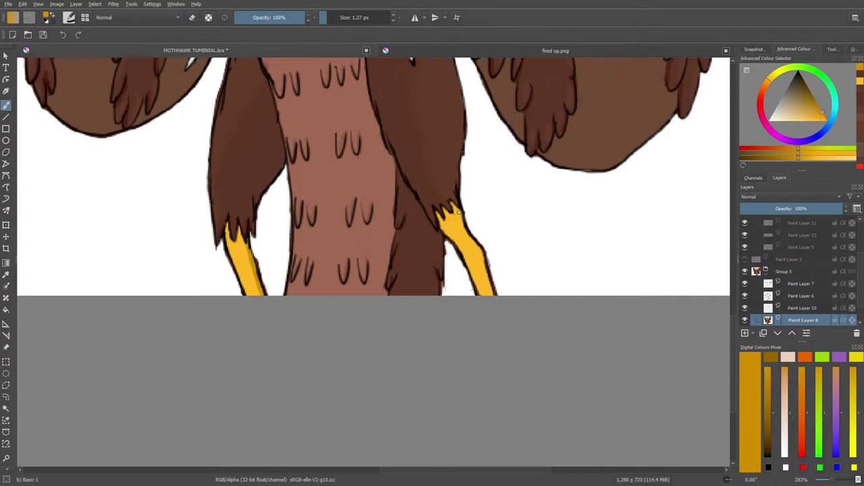
left_click_drag(458, 211, 484, 256)
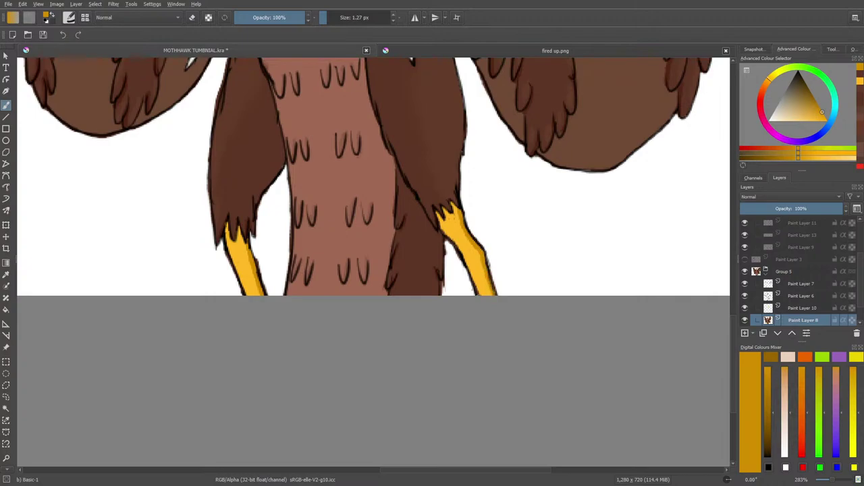
Step: Make Group 12 with the red energy effects visible and show more of the creature
left_click_drag(732, 321, 736, 233)
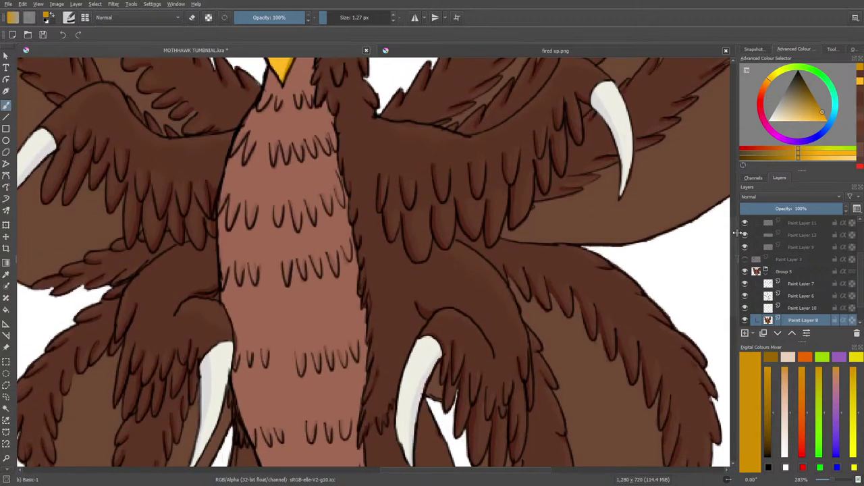
scroll(858, 280, "up", 3)
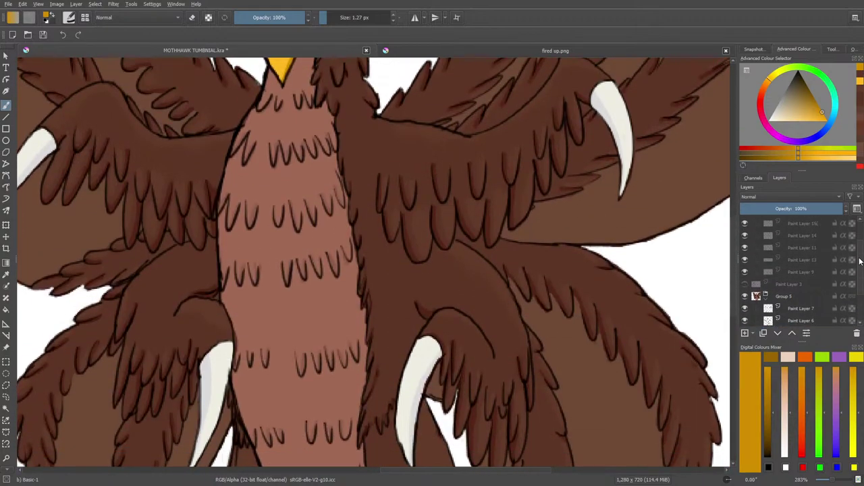
left_click(745, 234)
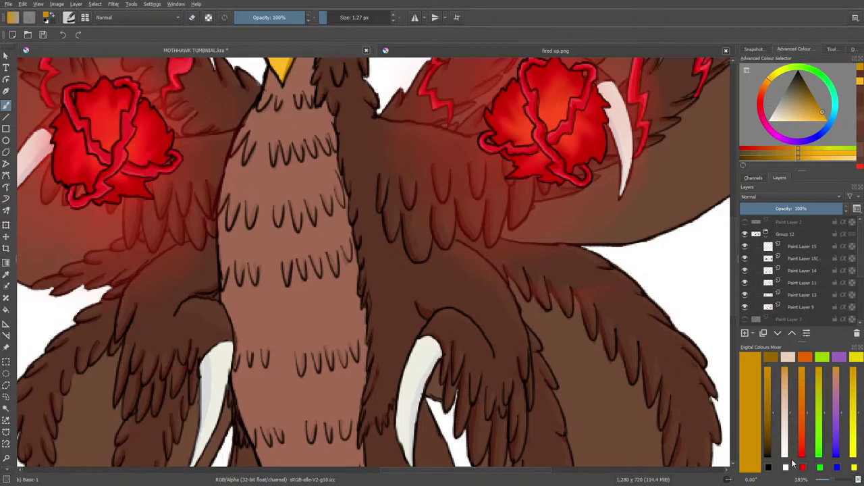
mouse_move(832, 480)
left_mouse_down()
mouse_move(821, 483)
mouse_move(832, 483)
left_mouse_up()
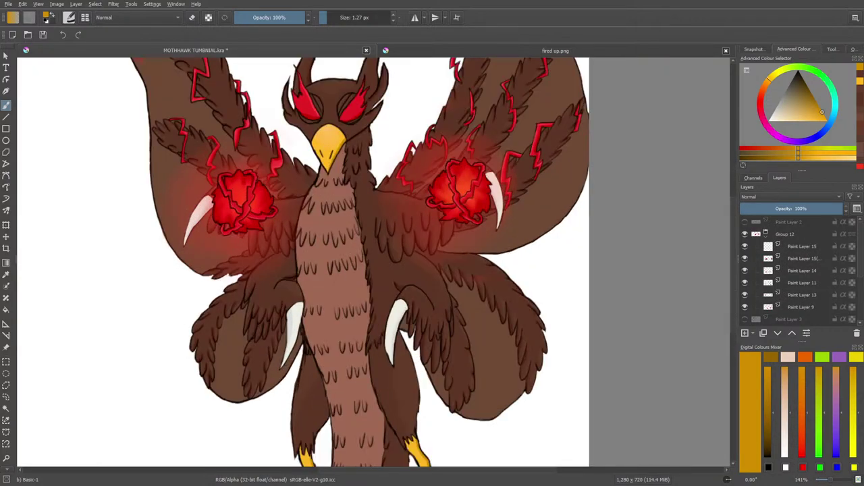
Step: Erase the outlines of the red eye flames on Paint Layer 11 with the Eraser Circle brush
left_click(791, 259)
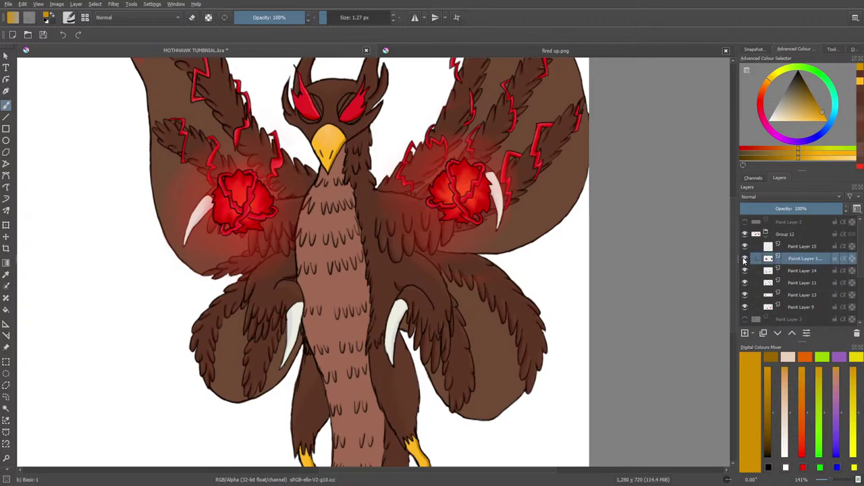
left_click(745, 273)
left_click(745, 273)
left_click(745, 284)
left_click(745, 285)
left_click(794, 282)
key("e")
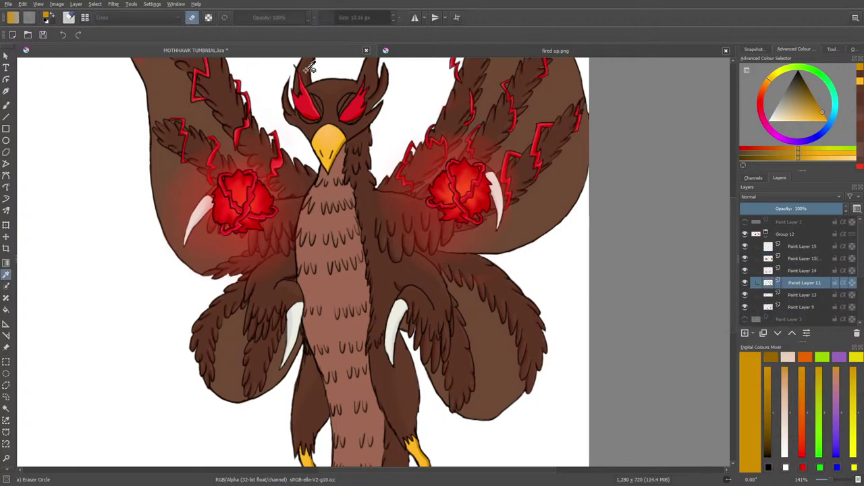
left_click(6, 106)
mouse_move(295, 67)
left_mouse_down()
mouse_move(290, 108)
mouse_move(307, 66)
mouse_move(297, 120)
mouse_move(316, 81)
mouse_move(315, 103)
left_mouse_up()
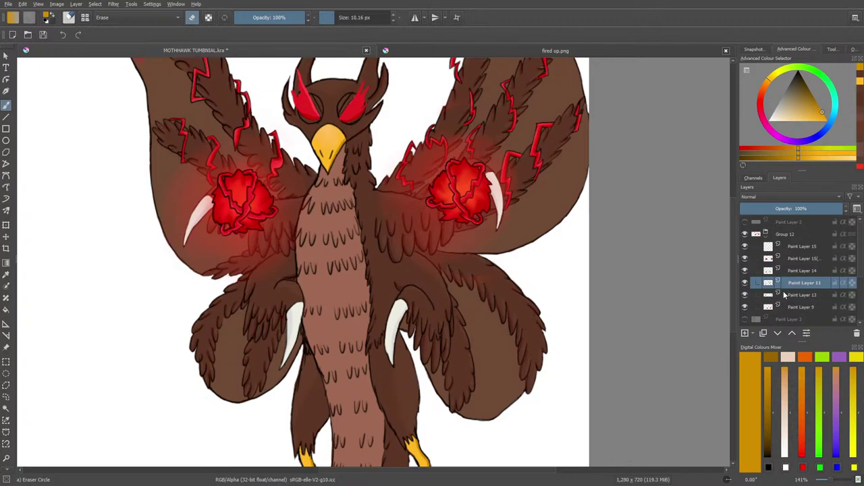
Step: Erase the red flame colour from both eyes on Paint Layer 9
left_click(787, 295)
left_click(745, 308)
left_click(744, 308)
left_click(802, 306)
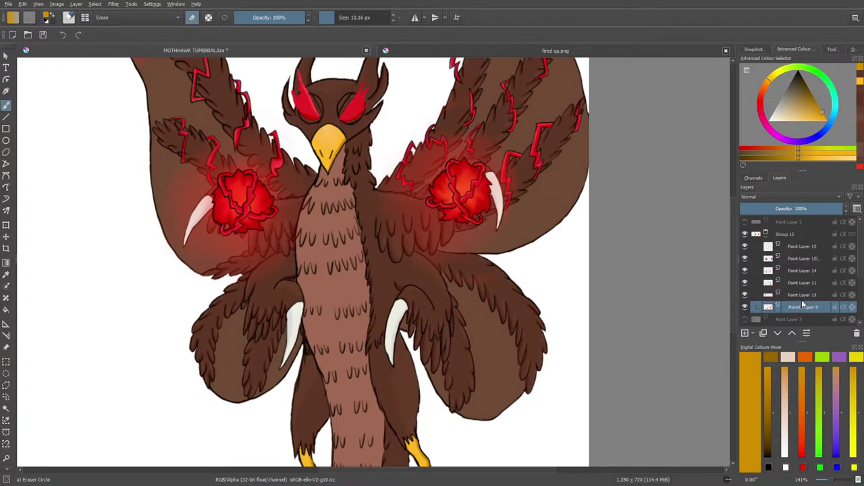
mouse_move(302, 69)
left_mouse_down()
mouse_move(296, 118)
mouse_move(330, 101)
mouse_move(333, 72)
mouse_move(359, 96)
mouse_move(364, 79)
mouse_move(340, 132)
mouse_move(377, 85)
mouse_move(364, 115)
left_mouse_up()
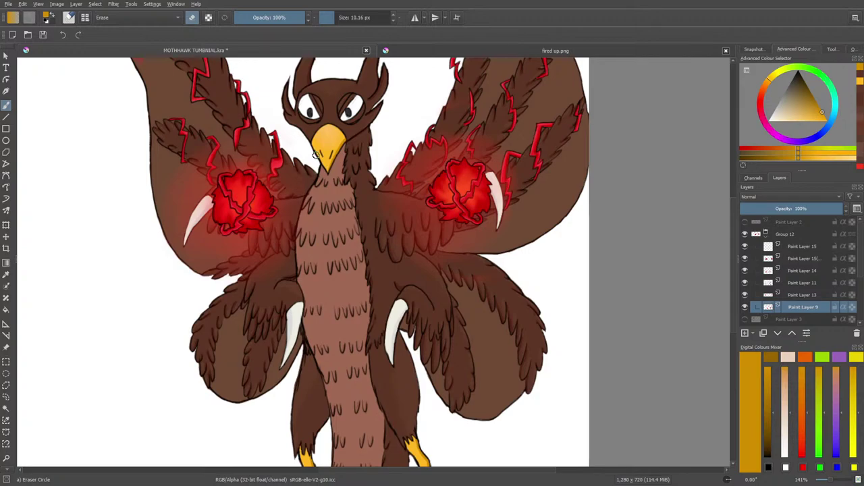
Step: Return to the Basic-1 brush and examine the head, wings and red energy effects at different zoom levels
scroll(734, 235, "up", 3)
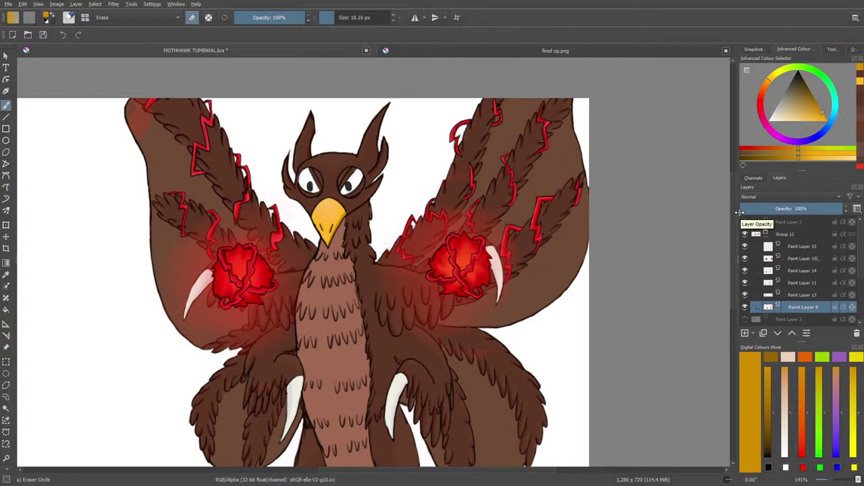
key("/")
mouse_move(730, 226)
left_mouse_down()
mouse_move(733, 282)
mouse_move(737, 224)
left_mouse_up()
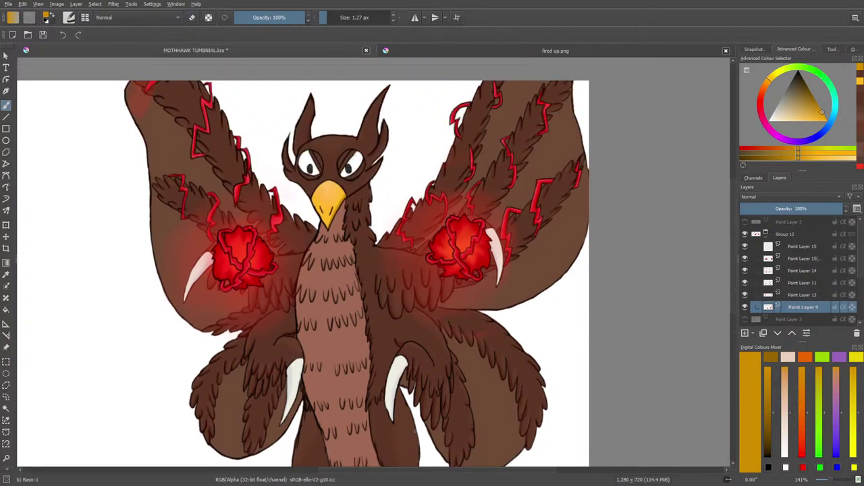
mouse_move(424, 475)
left_mouse_down()
mouse_move(299, 467)
mouse_move(392, 464)
left_mouse_up()
mouse_move(733, 207)
left_mouse_down()
mouse_move(732, 224)
mouse_move(740, 212)
left_mouse_up()
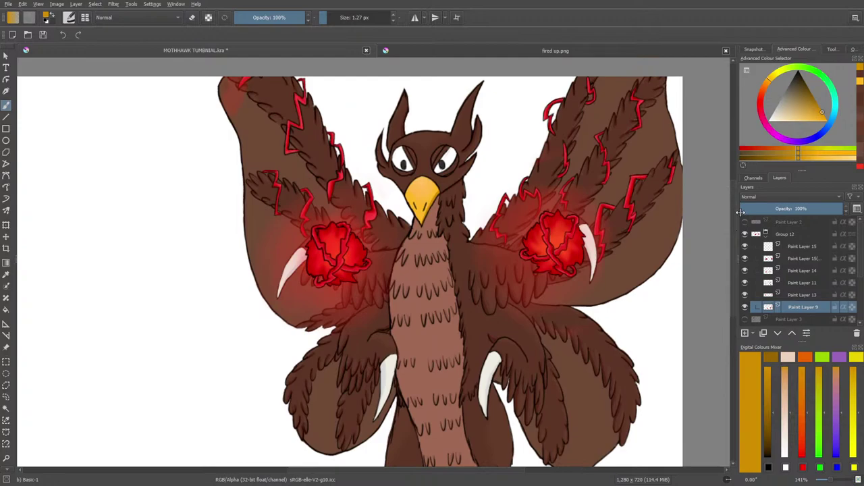
left_click_drag(830, 483, 837, 484)
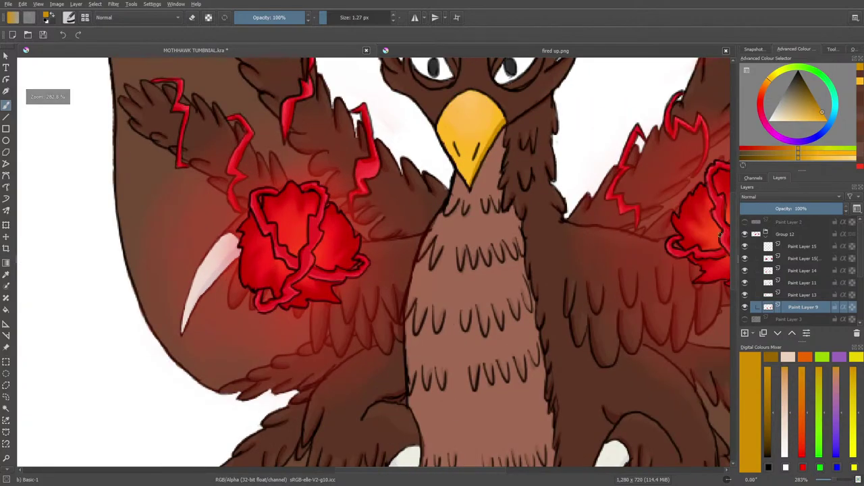
left_click_drag(733, 258, 753, 243)
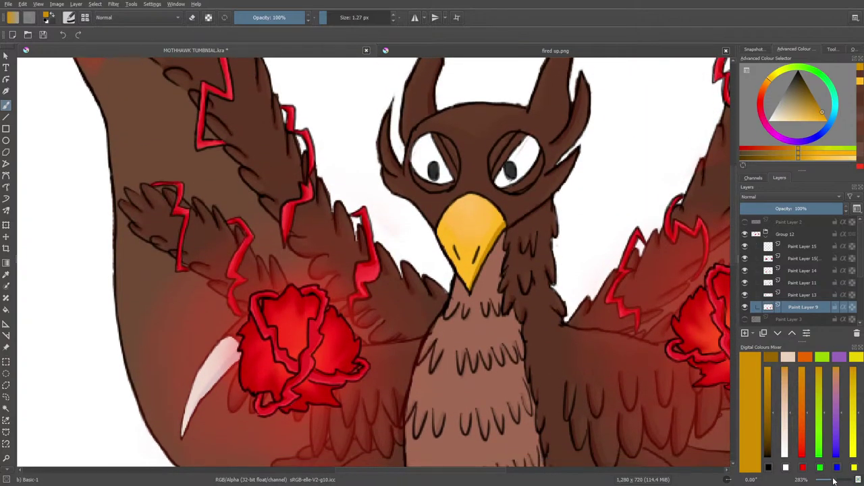
mouse_move(835, 481)
left_mouse_down()
mouse_move(823, 483)
mouse_move(831, 484)
left_mouse_up()
mouse_move(736, 253)
left_mouse_down()
mouse_move(733, 283)
mouse_move(737, 254)
left_mouse_up()
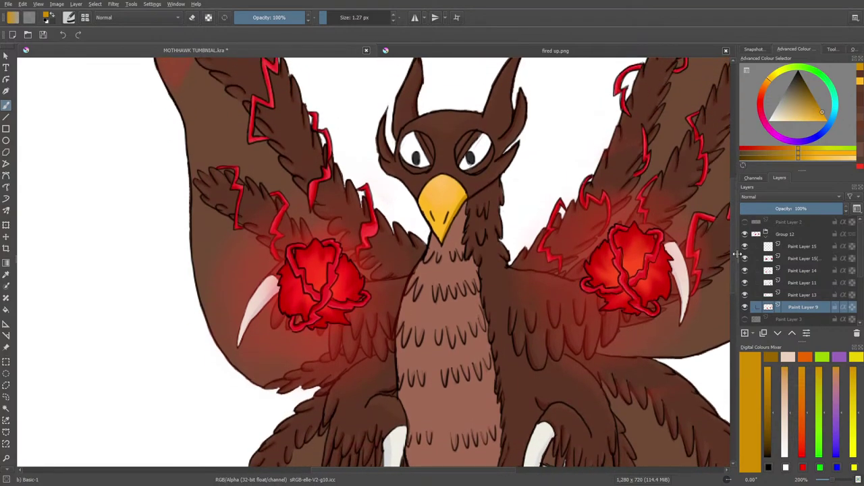
Step: Erase the remaining colour traces at the right eye on Paint Layer 9 with the Eraser Circle brush
key("slash")
left_click_drag(482, 139, 477, 142)
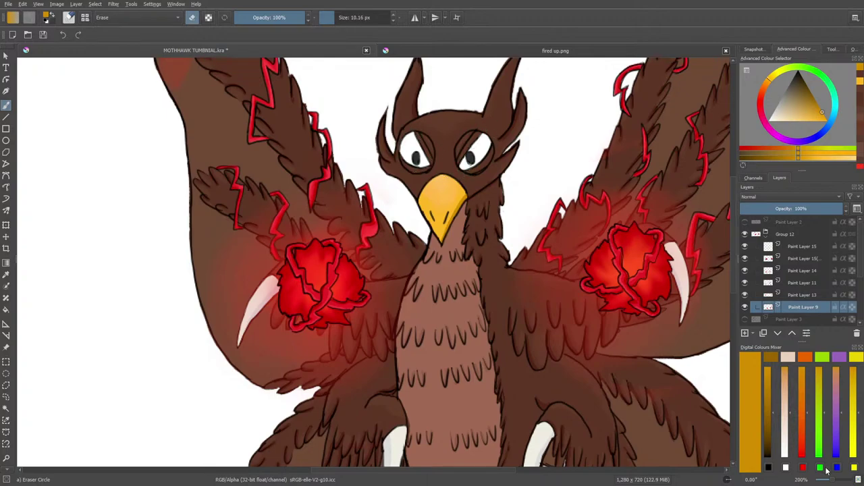
Step: Show the sketches on Paint Layer 2 and Paint Layer 3 and collapse Group 12 in the layer stack
mouse_move(833, 481)
left_mouse_down()
mouse_move(820, 483)
mouse_move(831, 484)
left_mouse_up()
mouse_move(734, 260)
left_mouse_down()
mouse_move(734, 305)
mouse_move(734, 293)
left_mouse_up()
left_click(746, 221)
left_click(746, 222)
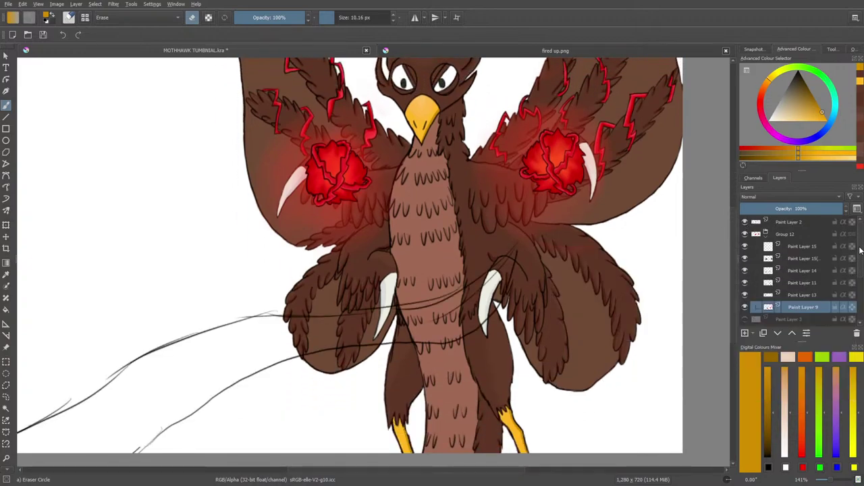
mouse_move(766, 240)
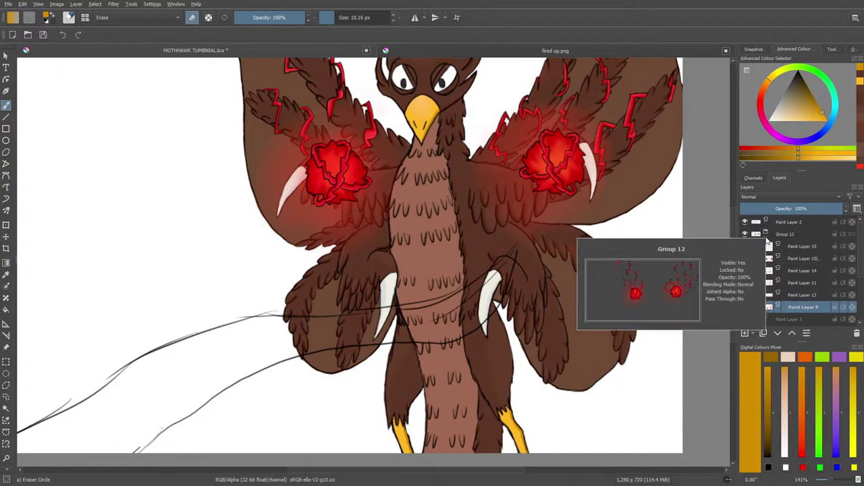
left_click(766, 233)
left_click(745, 245)
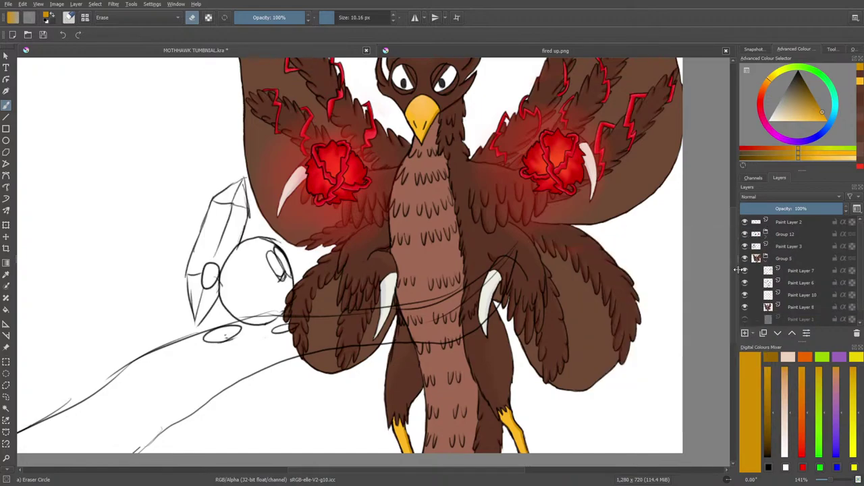
mouse_move(834, 480)
left_mouse_down()
mouse_move(824, 481)
mouse_move(834, 482)
left_mouse_up()
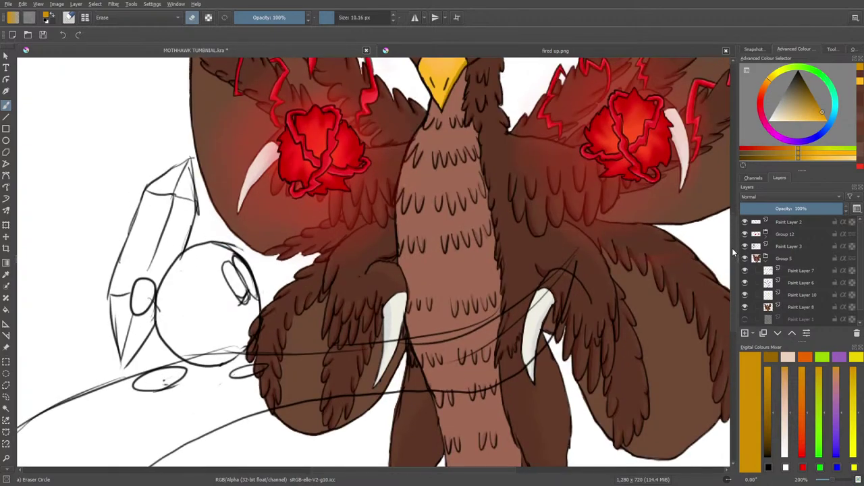
scroll(734, 252, "up", 4)
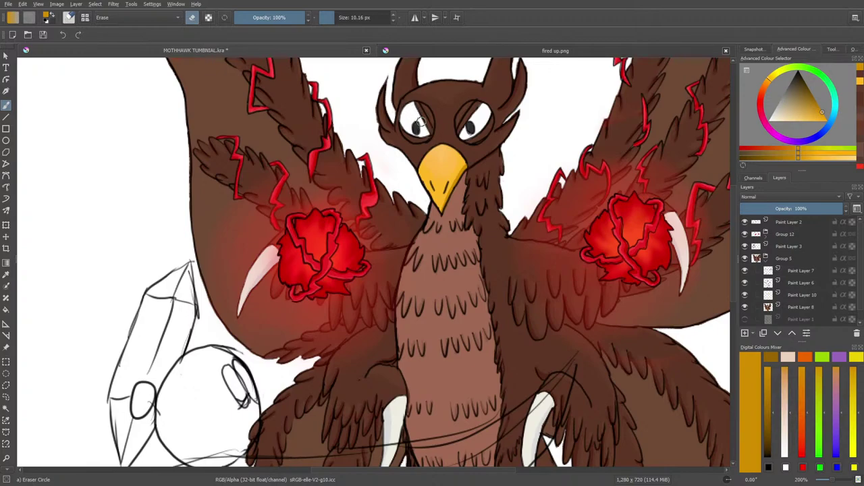
Step: Check what Paint Layer 7 and Paint Layer 6 contain by toggling their visibility, and make Paint Layer 6 active
left_click(798, 269)
left_click(746, 271)
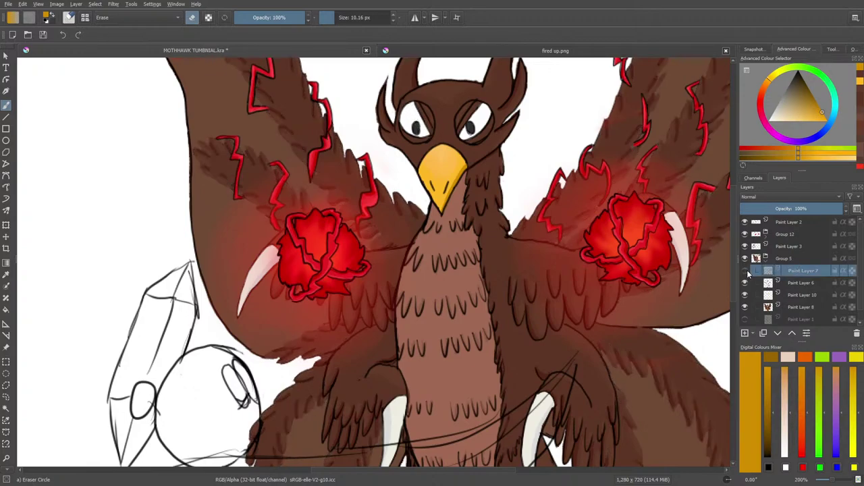
left_click(745, 270)
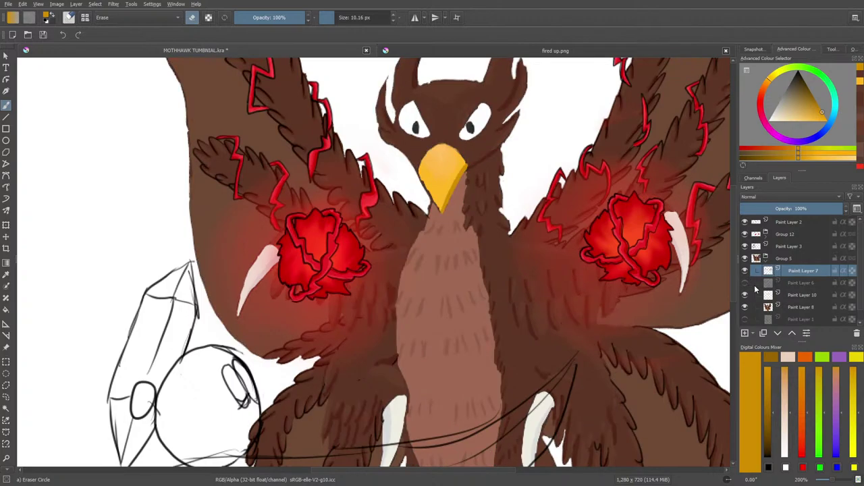
left_click(744, 283)
left_click(795, 282)
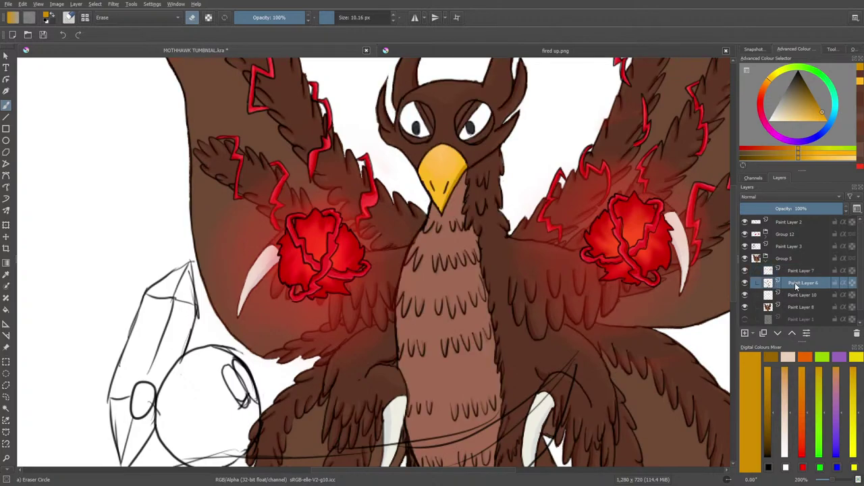
Step: Set the painting colour to black and choose the Ink-3 Gpen brush at 3.58 px
key("e")
right_click(239, 192)
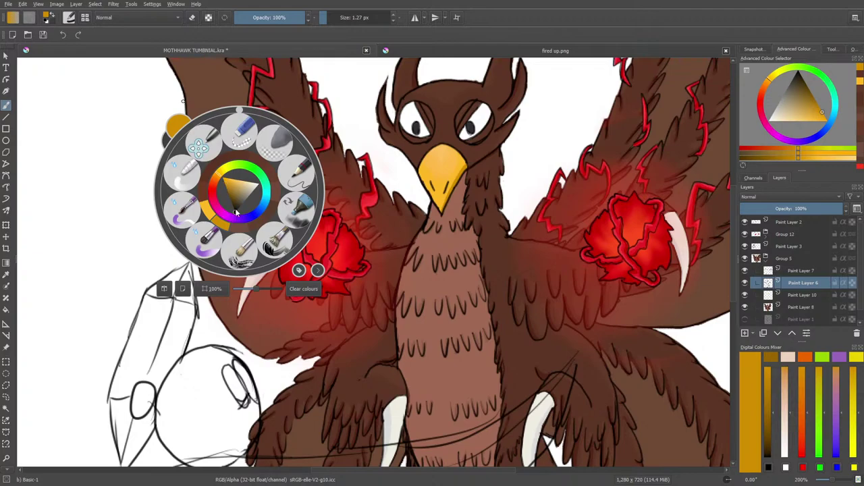
left_click(237, 215)
left_click(171, 99)
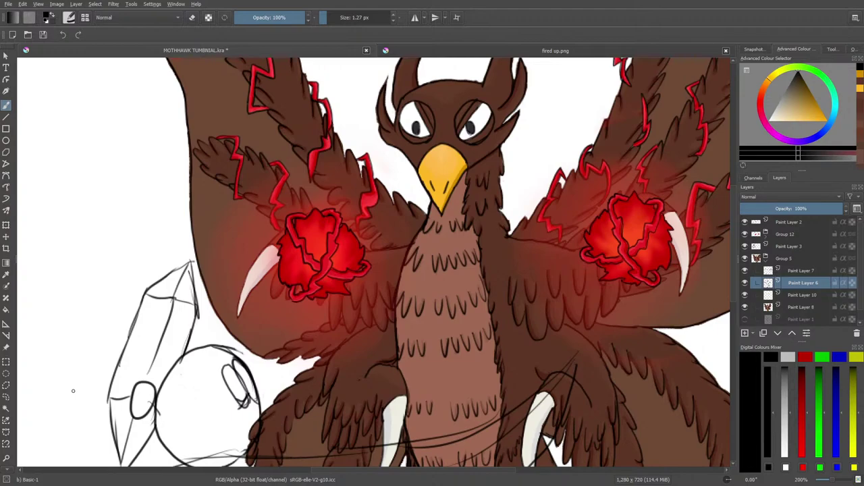
right_click(285, 247)
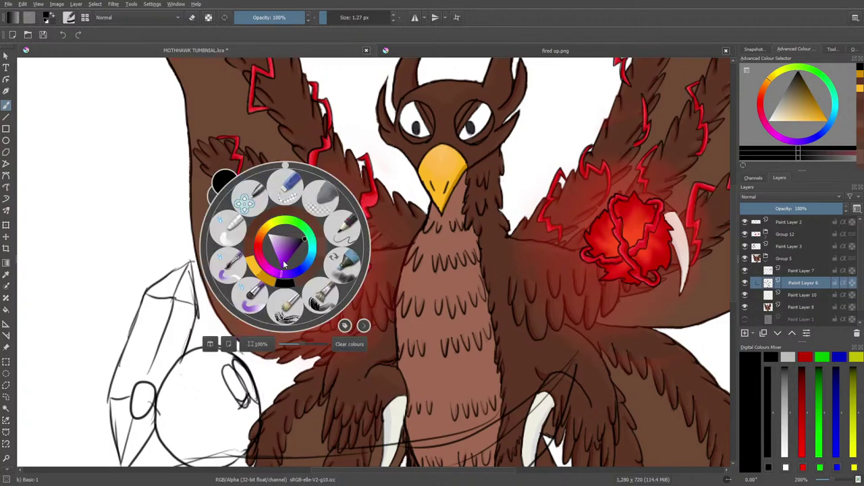
left_click(69, 15)
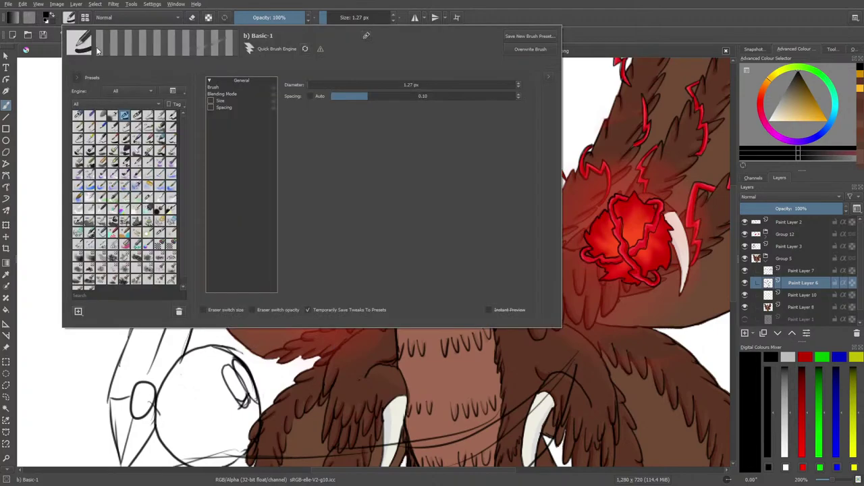
left_click(87, 139)
right_click(37, 89)
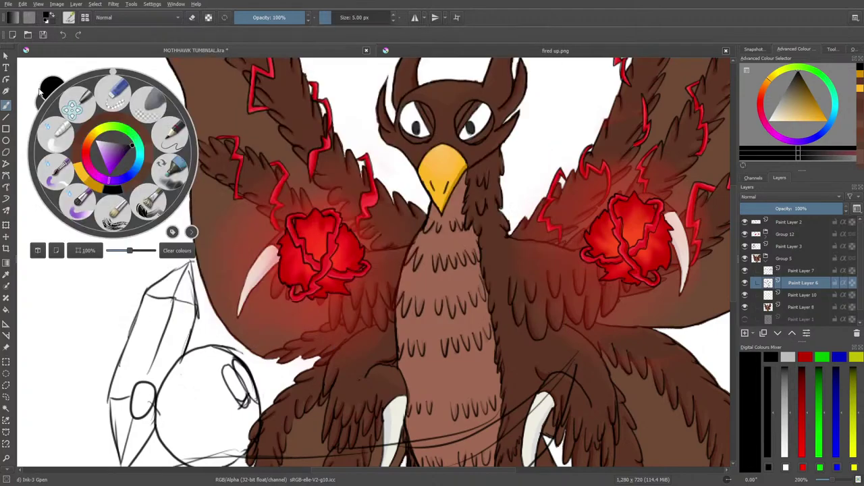
left_click(330, 16)
Step: Ink a slanted eyelid line across the white of the left eye on Paint Layer 6
left_click(413, 167)
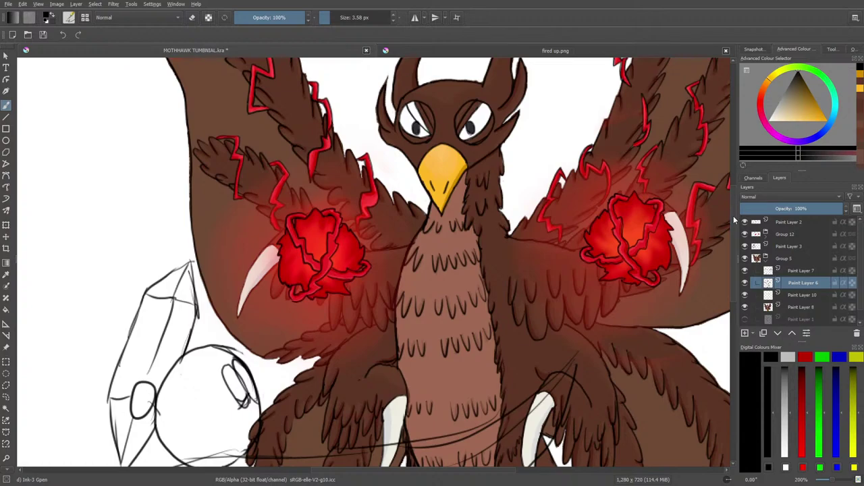
left_click_drag(411, 106, 412, 177)
key("plus")
key("plus")
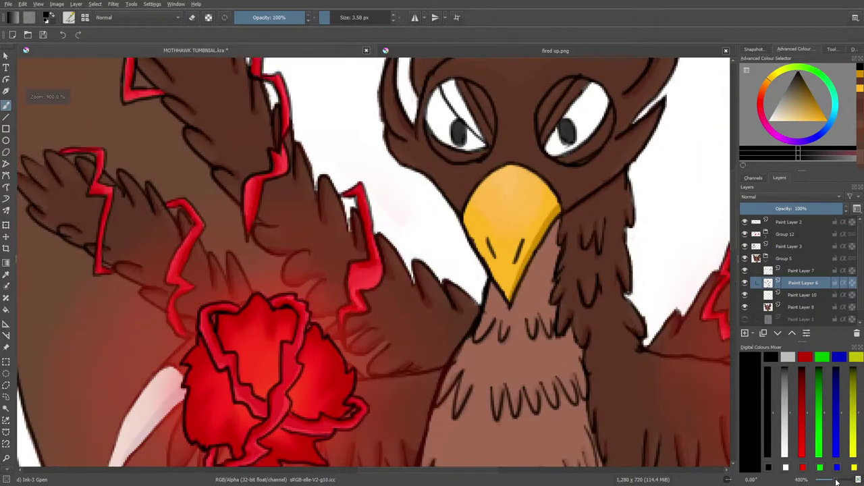
left_click(734, 249)
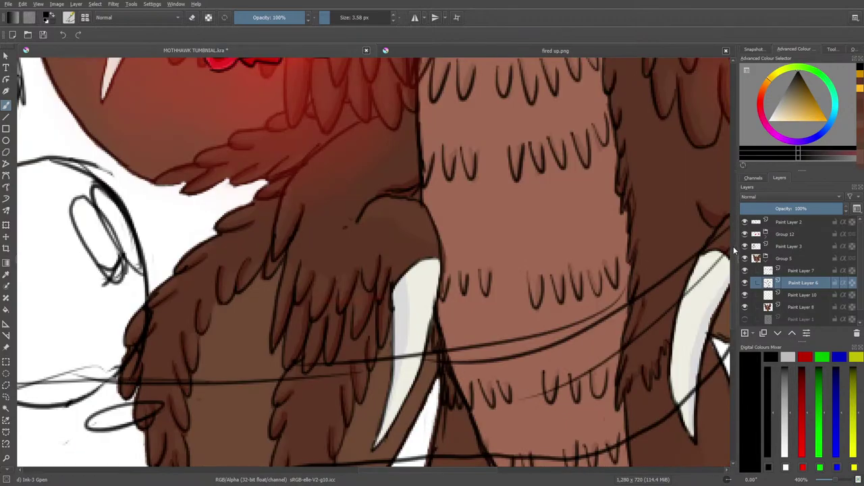
left_click_drag(734, 286, 731, 183)
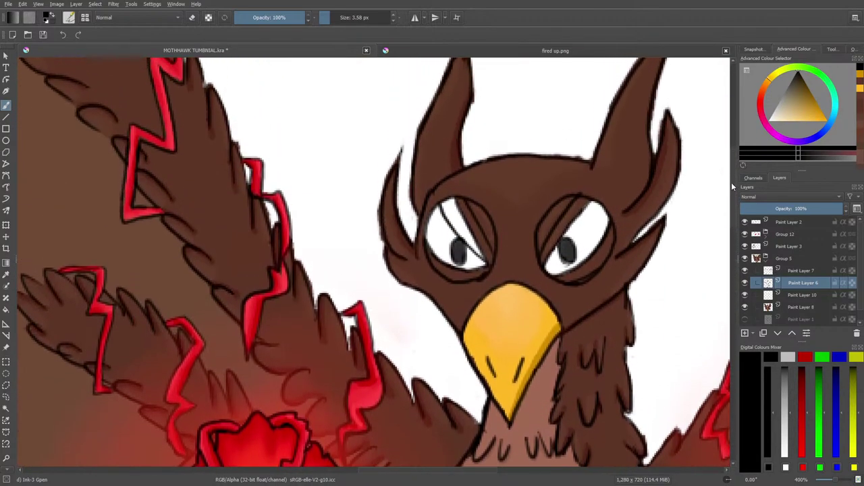
Step: Erase and redraw the inner eyelid edge of the left eye, and ink a lower lid line inside the right eye
key("e")
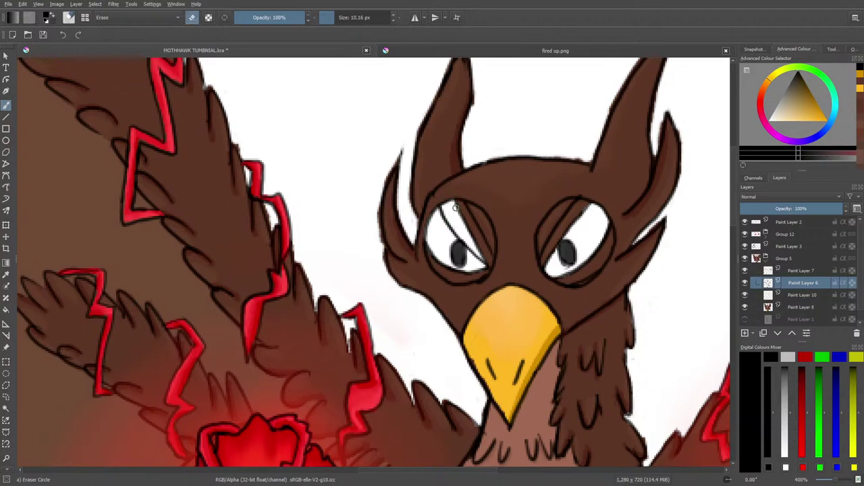
left_click_drag(457, 204, 485, 258)
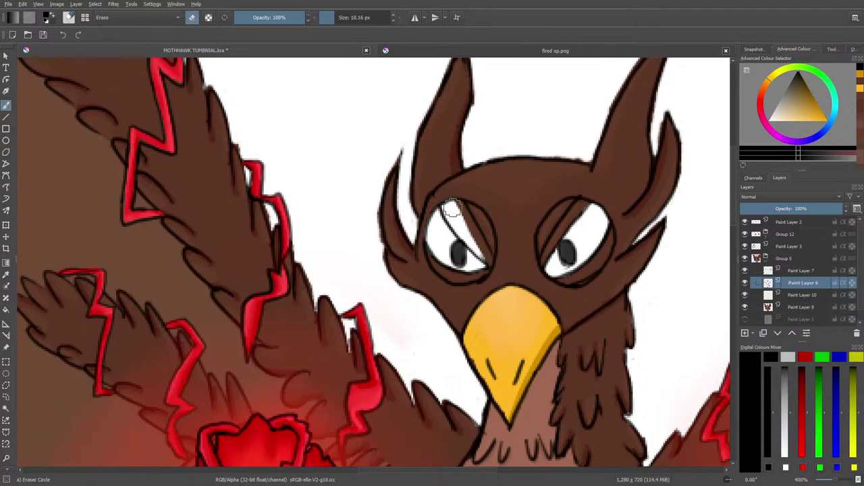
key("e")
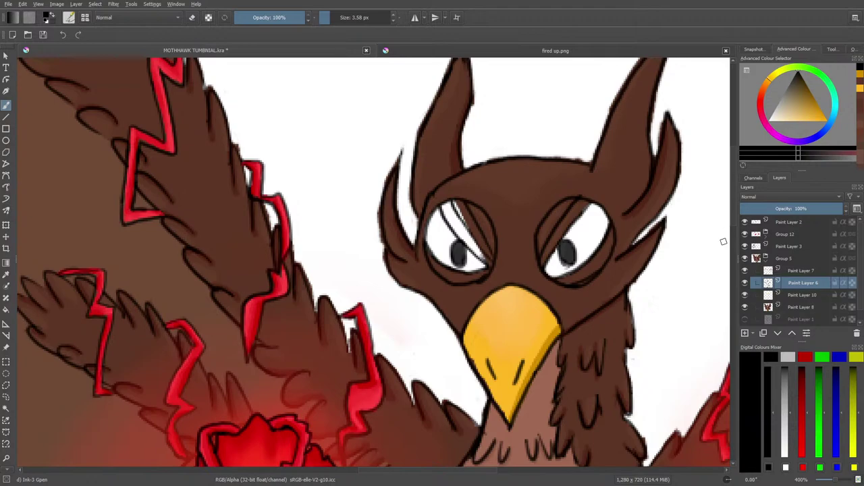
left_click_drag(735, 216, 735, 220)
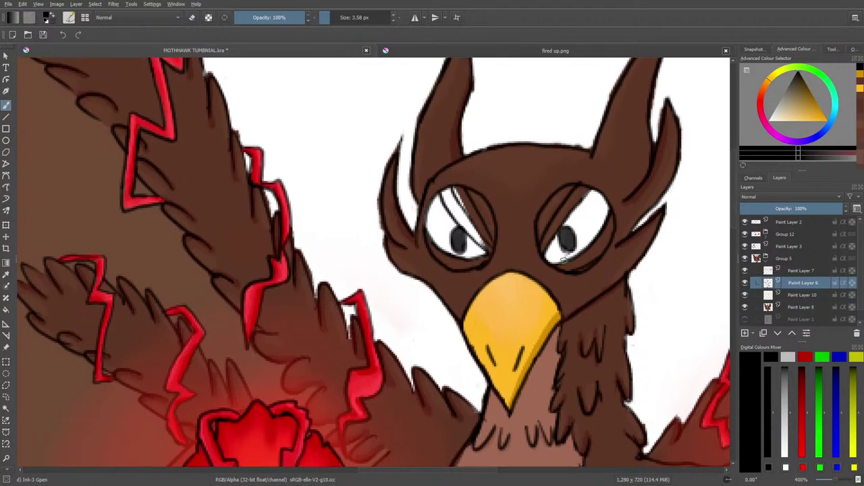
mouse_move(560, 259)
left_mouse_down()
mouse_move(603, 223)
mouse_move(545, 261)
mouse_move(577, 258)
mouse_move(565, 261)
mouse_move(585, 237)
left_mouse_up()
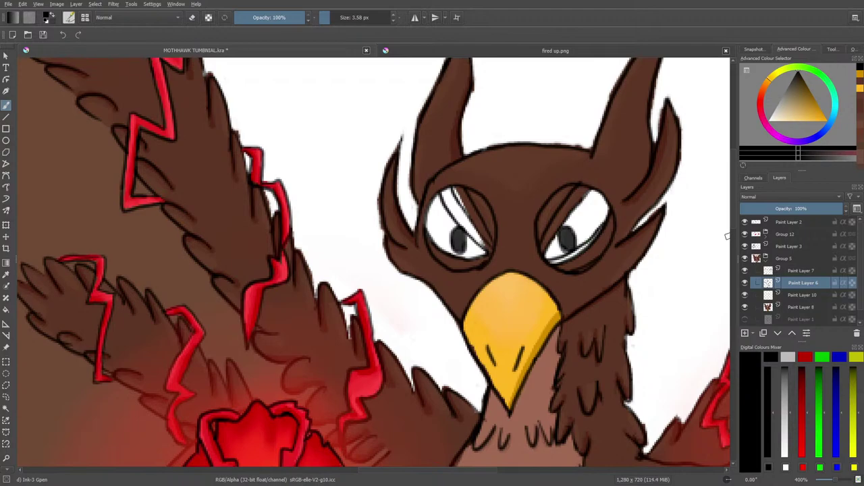
Step: Ink short curved scale lines down both yellow legs with the Ink-3 Gpen brush
left_click_drag(736, 221, 732, 418)
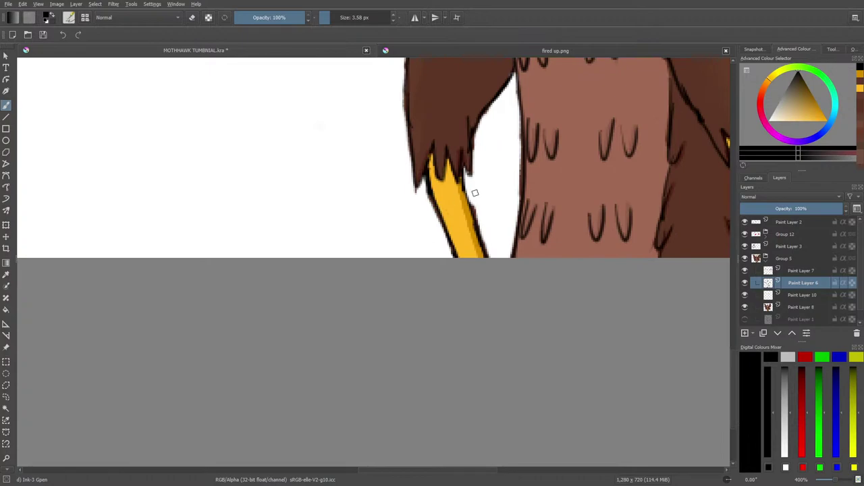
mouse_move(447, 191)
left_mouse_down()
mouse_move(433, 193)
mouse_move(456, 257)
left_mouse_up()
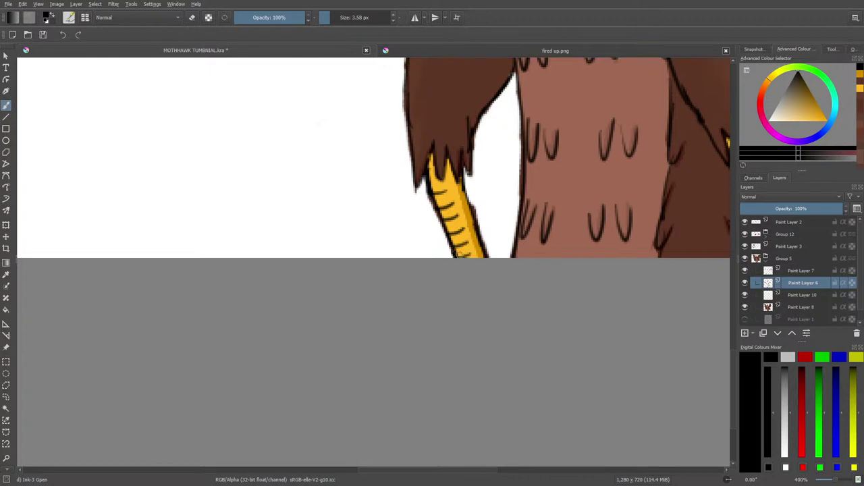
left_click_drag(403, 472, 534, 471)
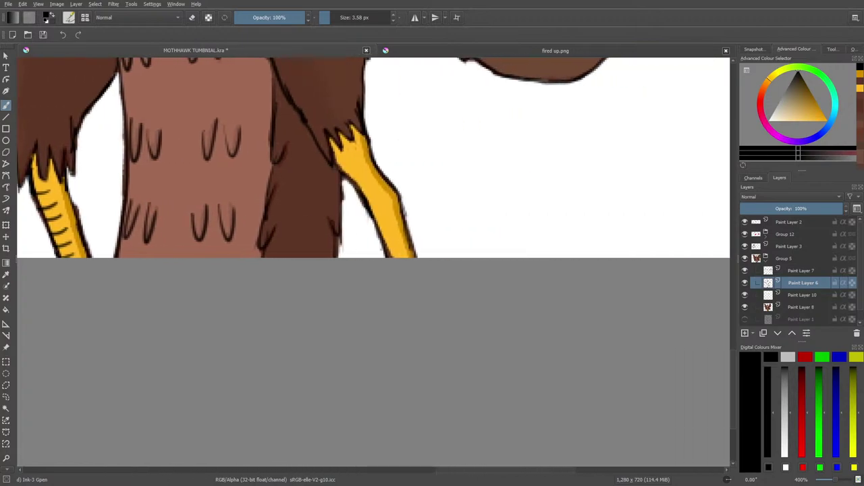
mouse_move(355, 162)
left_mouse_down()
mouse_move(341, 169)
mouse_move(355, 182)
mouse_move(385, 255)
left_mouse_up()
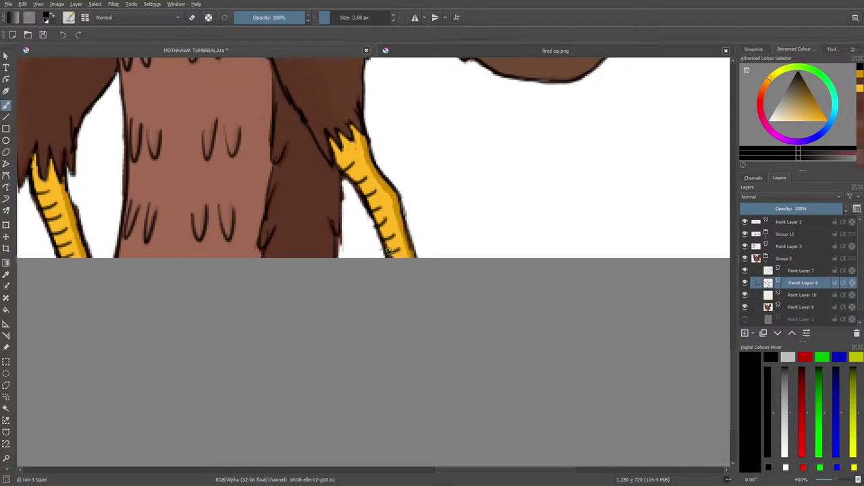
Step: Hide the sketches on Paint Layer 2 and Paint Layer 3 and show the left thigh and lower wing
left_click_drag(501, 471, 410, 477)
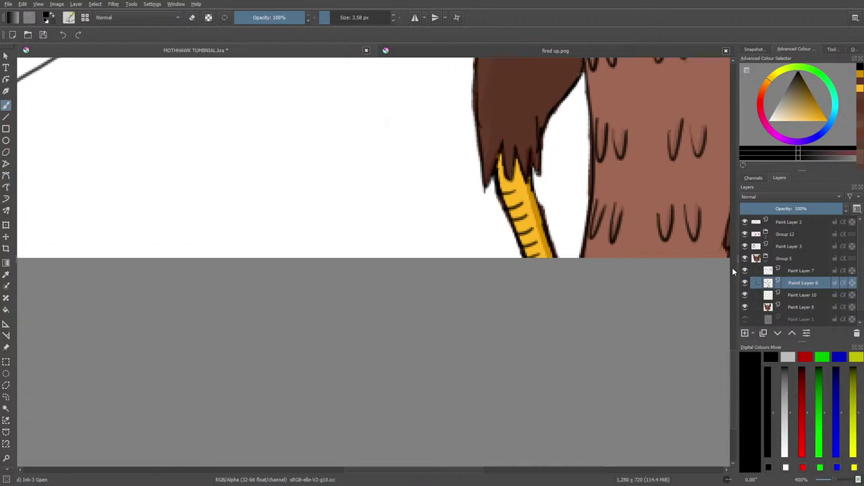
left_click_drag(734, 354, 736, 303)
left_click(744, 222)
left_click_drag(744, 222, 747, 246)
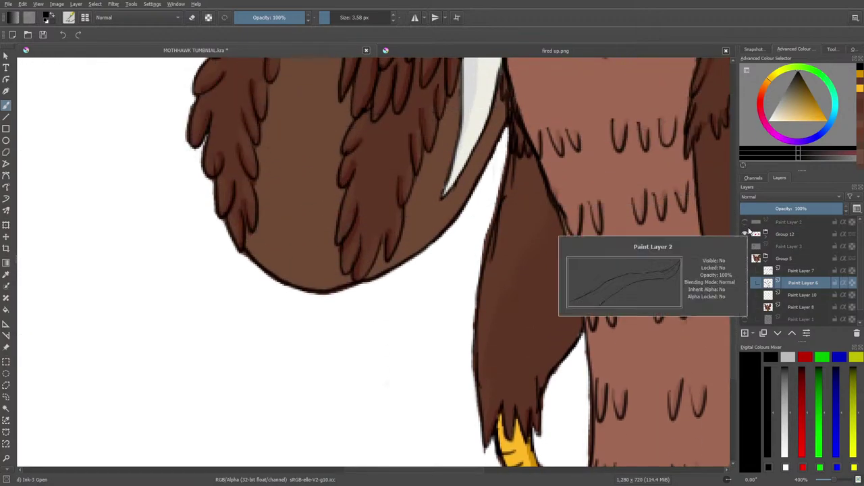
Step: Erase the stray outline strokes along the left thigh with the Eraser Circle, and return to the Ink-3 Gpen brush
key("e")
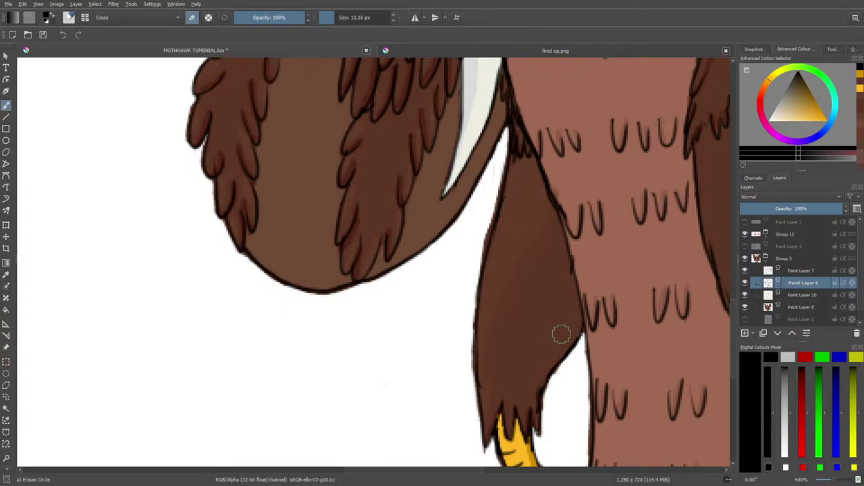
mouse_move(836, 481)
left_mouse_down()
mouse_move(820, 482)
mouse_move(829, 482)
left_mouse_up()
key("slash")
mouse_move(732, 306)
left_mouse_down()
mouse_move(732, 229)
mouse_move(733, 237)
left_mouse_up()
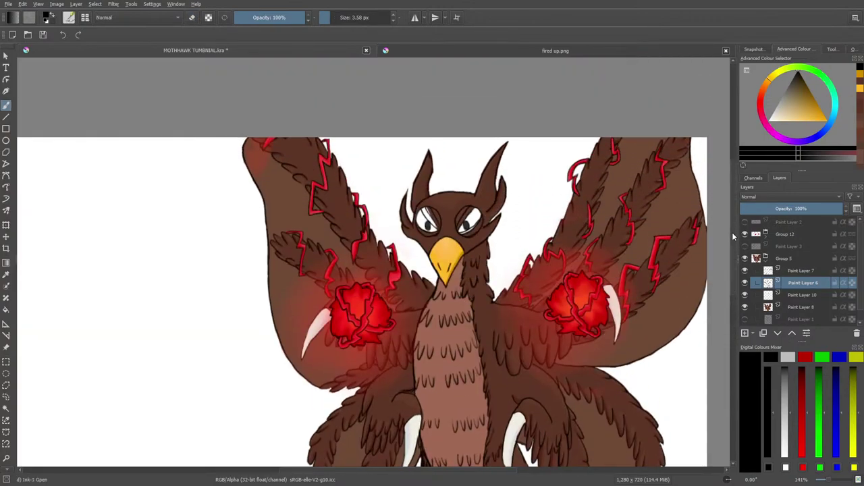
Step: On Paint Layer 8, paint face-sampled brown along the left eye's inner eyelid with the Basic-1 brush at 1.27 px
left_click(798, 307)
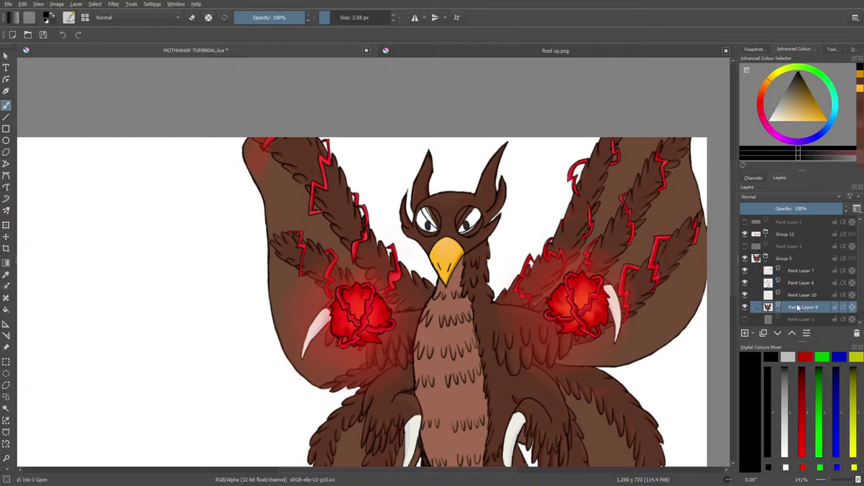
left_click(6, 274)
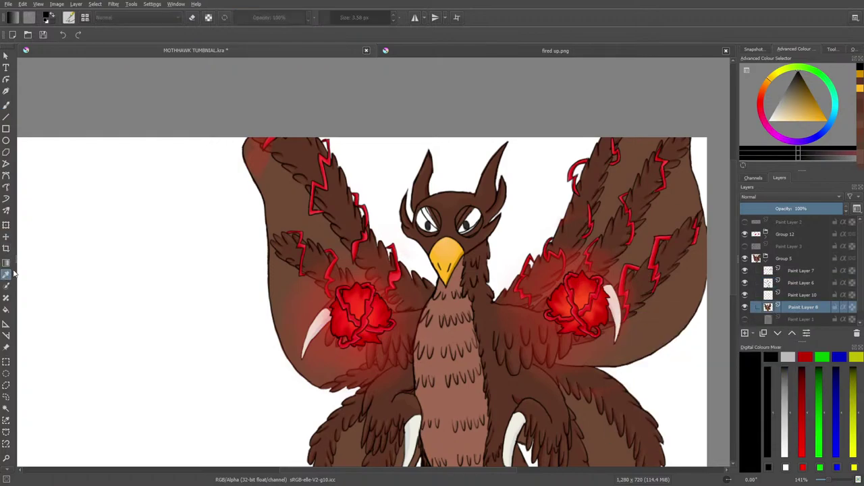
left_click(461, 206)
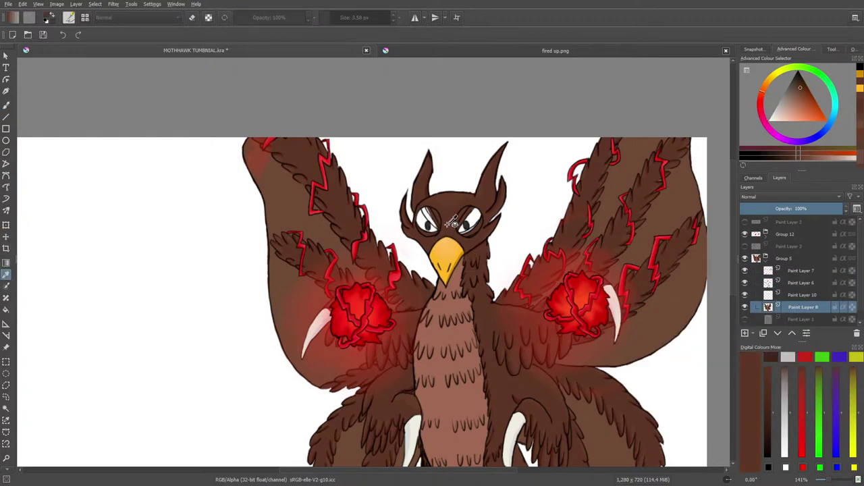
left_click(6, 104)
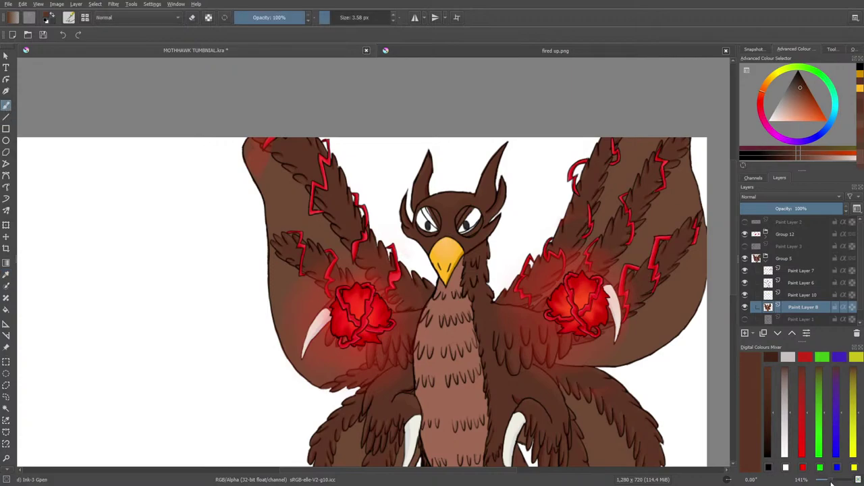
left_click_drag(830, 480, 836, 481)
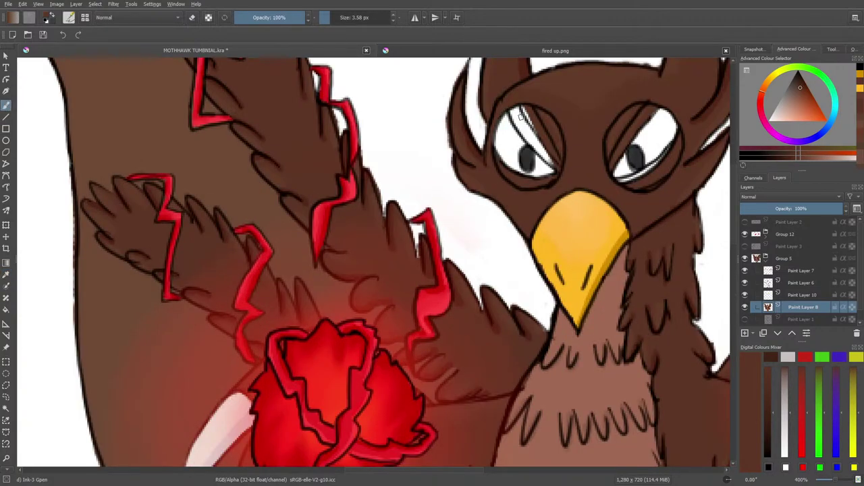
mouse_move(531, 117)
left_mouse_down()
mouse_move(534, 130)
mouse_move(529, 119)
left_mouse_up()
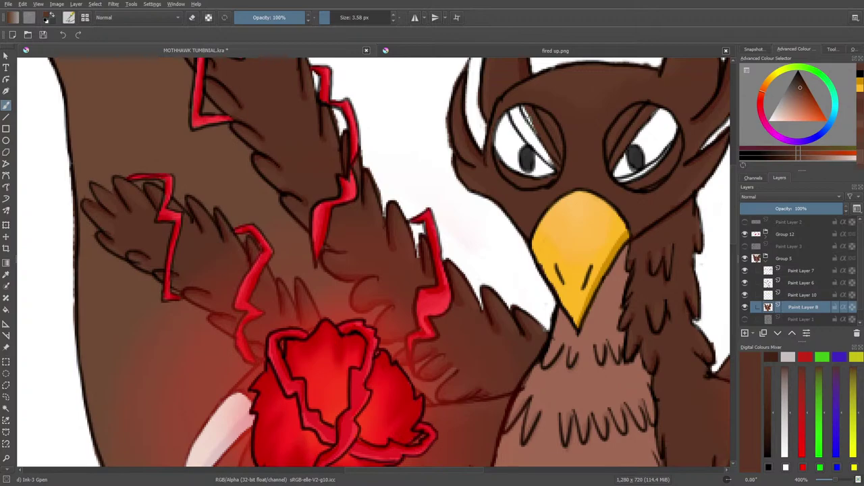
left_click(70, 17)
left_click(126, 117)
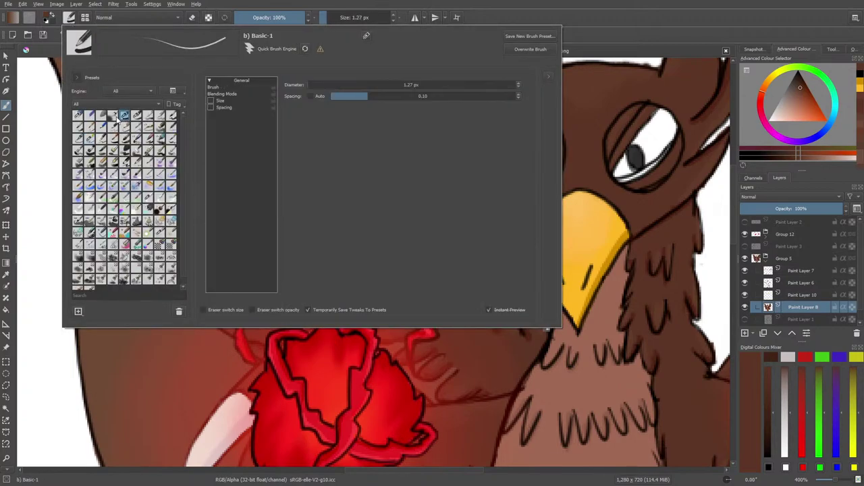
right_click(619, 181)
left_click(498, 139)
left_click_drag(537, 140, 532, 127)
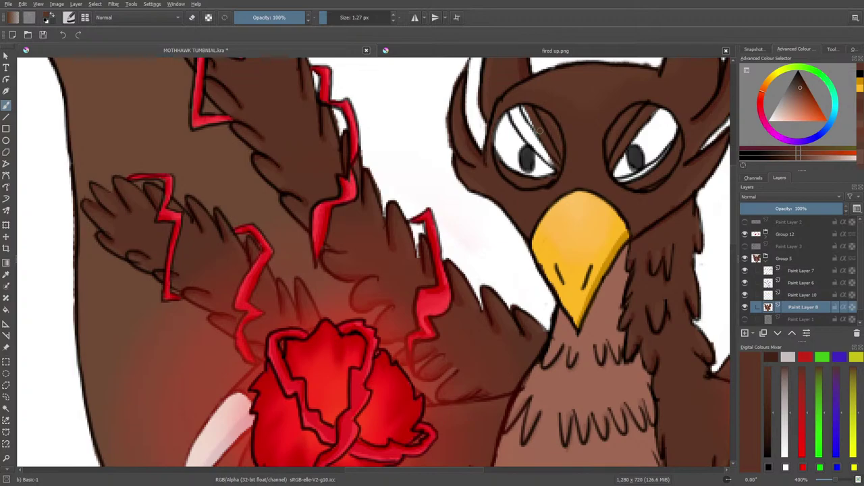
Step: Toggle the visibility of Paint Layers 8, 6 and 10 to identify which one holds the white of the eyes
left_click(745, 307)
left_click(749, 311)
left_click(748, 311)
left_click(749, 311)
left_click(769, 282)
left_click(748, 289)
left_click(750, 289)
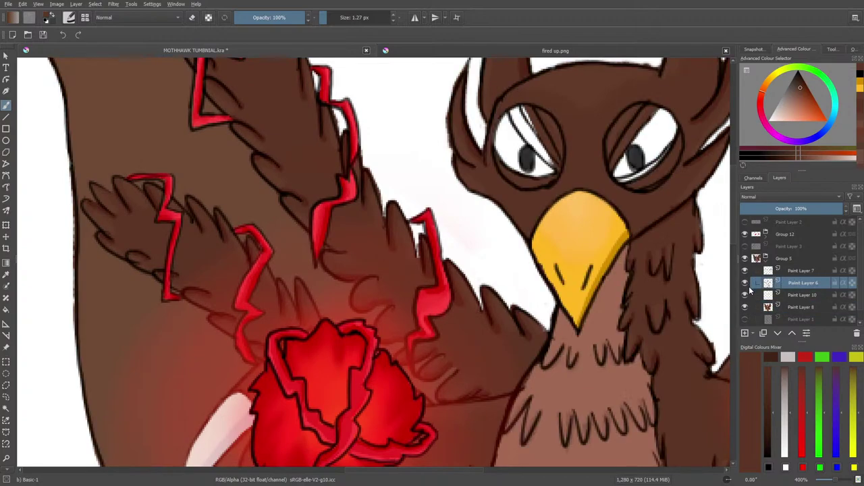
left_click(746, 296)
left_click(746, 296)
Step: On Paint Layer 10, erase the white beyond the left eye's inner lid line and below the right eye's lower lid line with Eraser Circle
left_click(792, 296)
key("e")
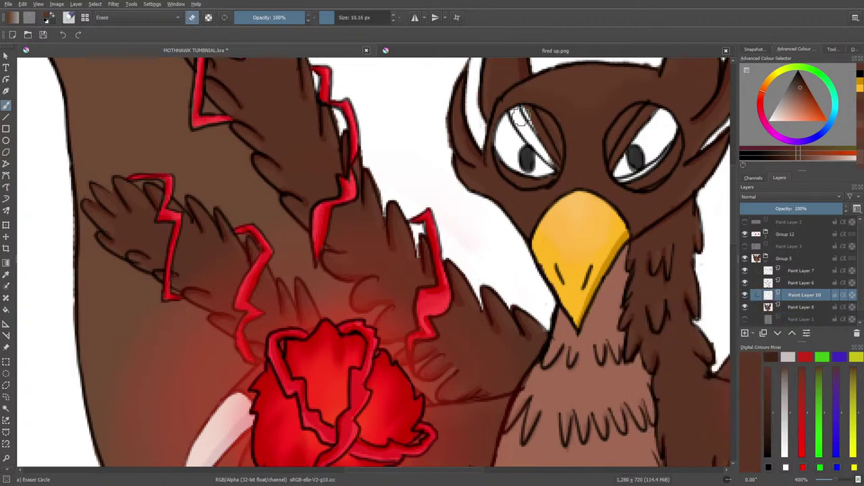
mouse_move(524, 111)
left_mouse_down()
mouse_move(516, 111)
mouse_move(518, 125)
mouse_move(551, 163)
mouse_move(525, 120)
mouse_move(517, 116)
mouse_move(536, 133)
mouse_move(511, 115)
left_mouse_up()
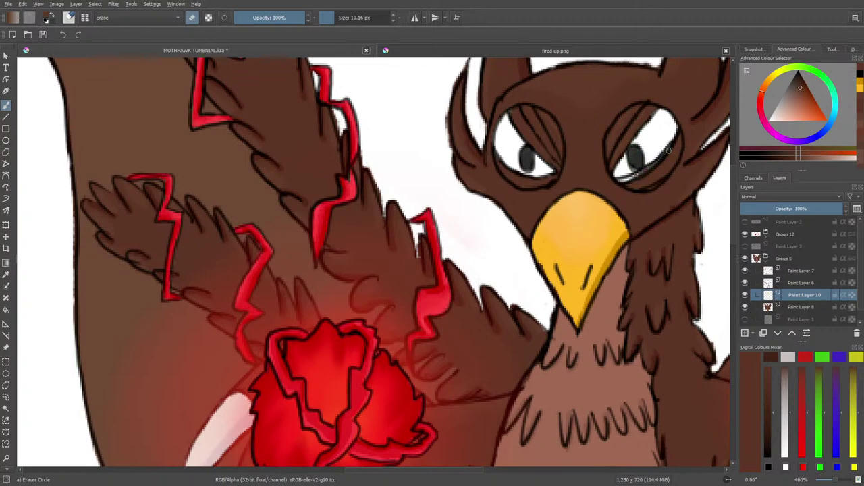
left_click_drag(643, 173, 632, 181)
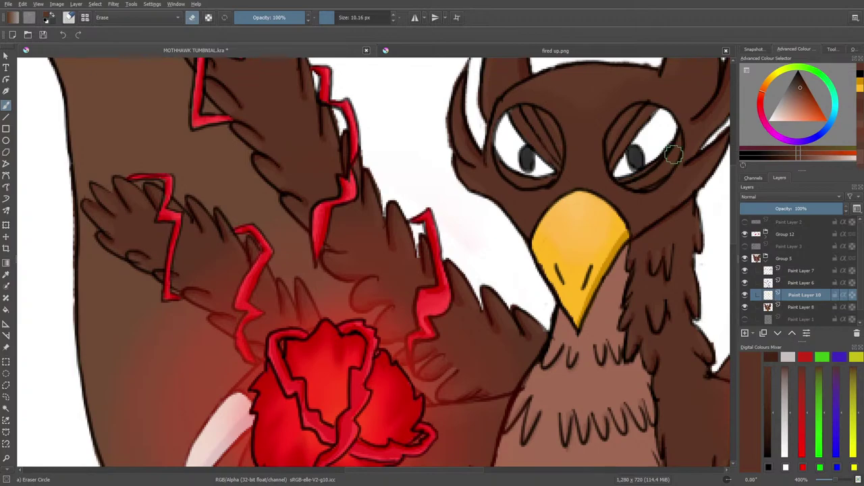
Step: Show Paint Layer 3 and Paint Layer 2, and shift both sketches up and left so the round figure sits on the curved line
left_click_drag(835, 480, 830, 482)
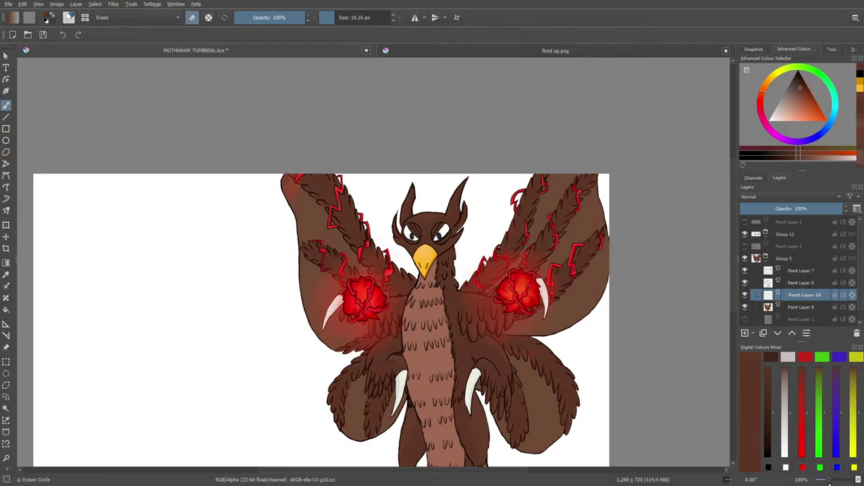
left_click(745, 246)
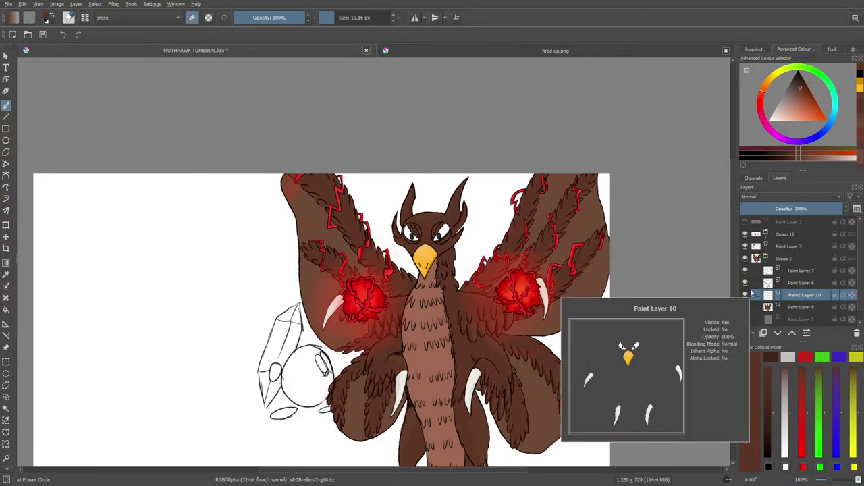
left_click(784, 245)
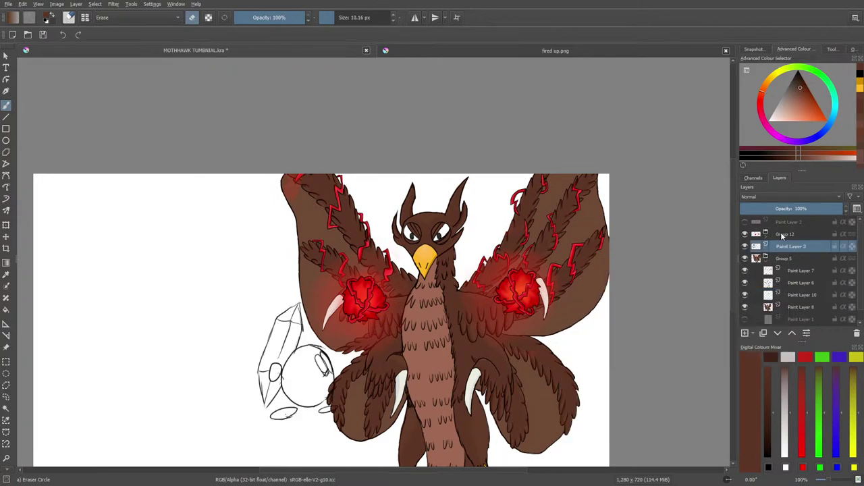
key("e")
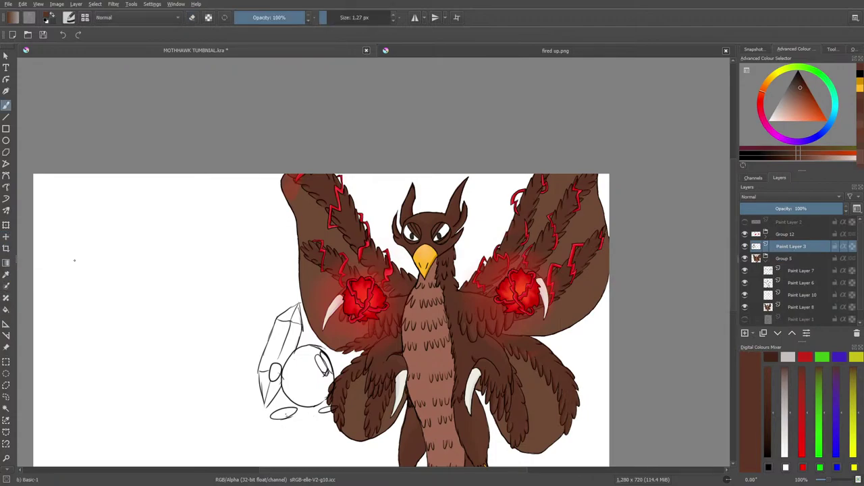
left_click(6, 236)
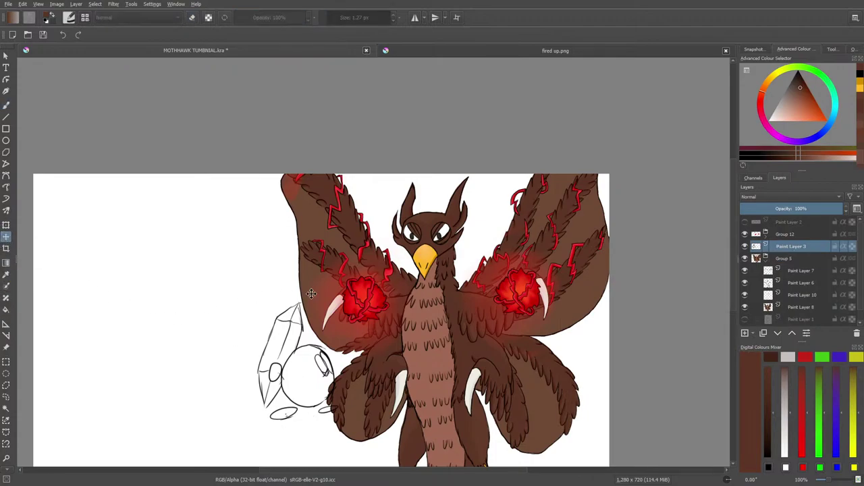
mouse_move(292, 372)
left_mouse_down()
mouse_move(264, 342)
mouse_move(277, 349)
left_mouse_up()
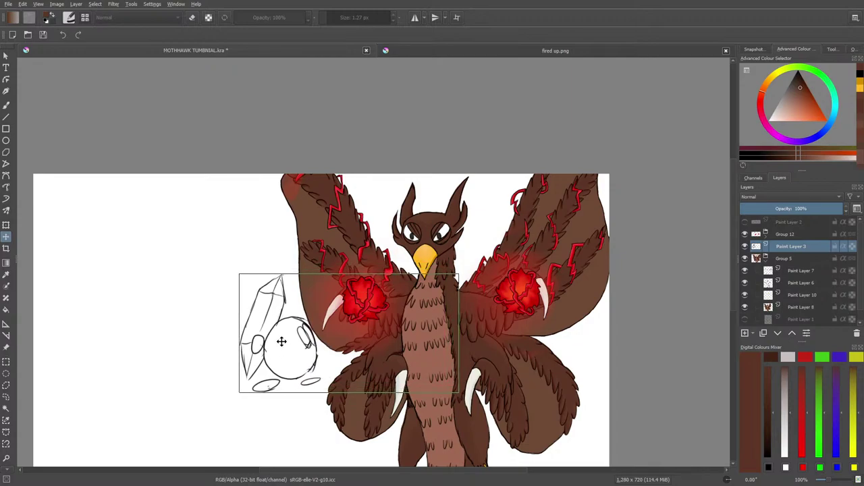
left_click(745, 222)
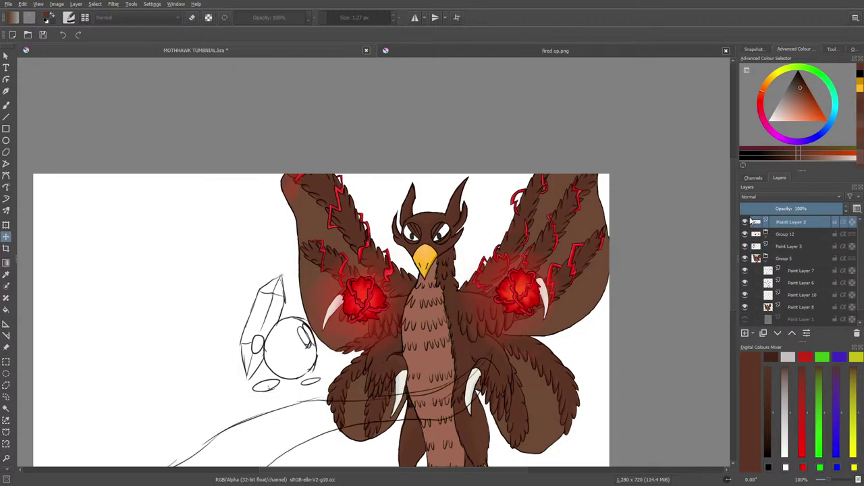
mouse_move(266, 420)
left_mouse_down()
mouse_move(245, 434)
mouse_move(209, 417)
mouse_move(218, 434)
left_mouse_up()
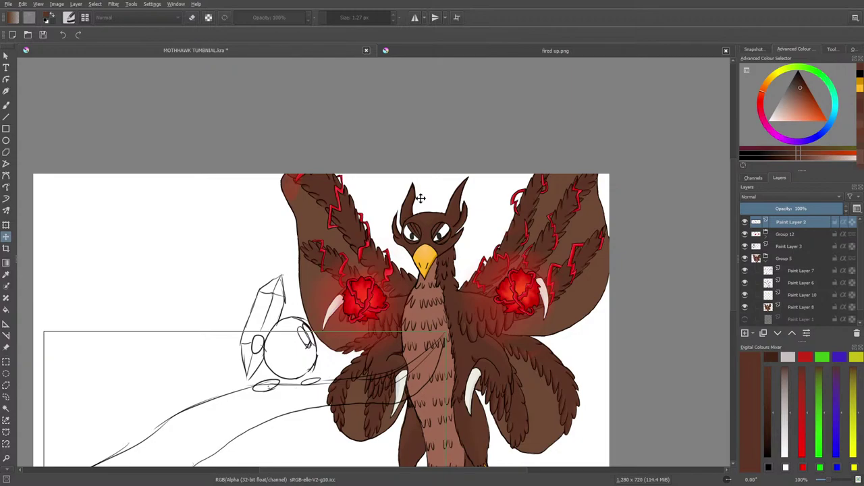
Step: Collapse Group 5, expand Group 12 and toggle its layers to examine which parts of the red energy effects each one holds
left_click(765, 259)
left_click(746, 234)
left_click(745, 235)
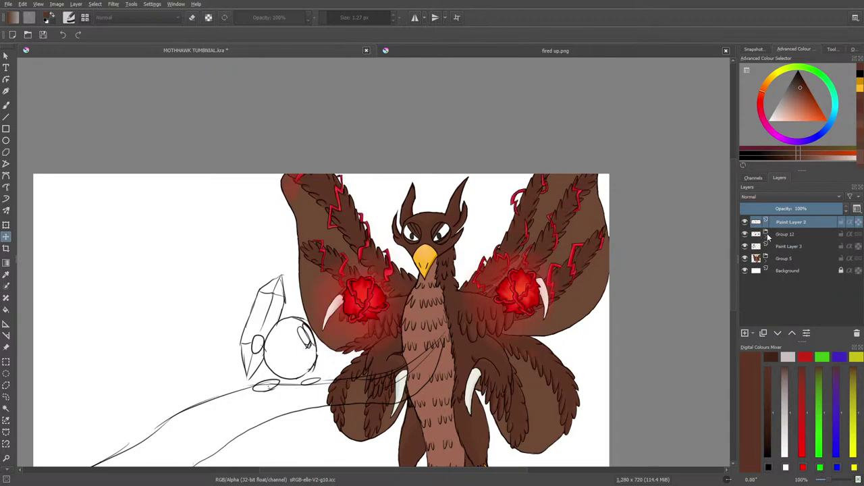
left_click(765, 234)
left_click(788, 259)
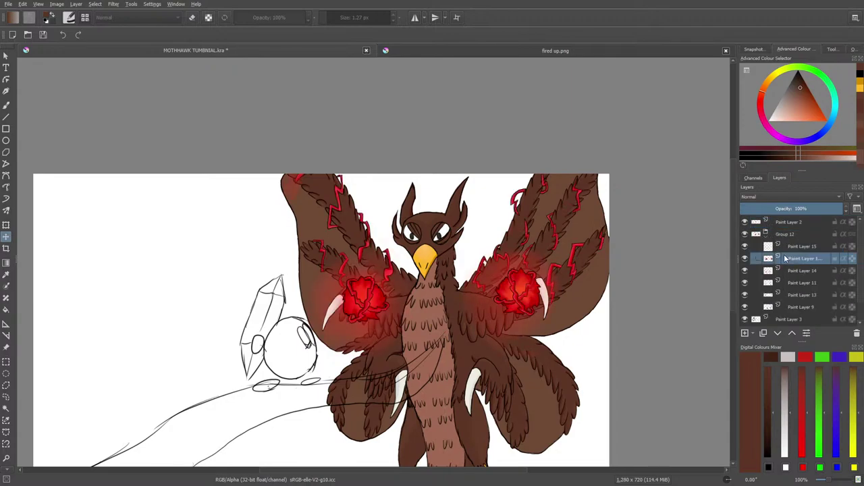
left_click(745, 259)
left_click(745, 259)
left_click(745, 283)
left_click(745, 284)
left_click(746, 272)
left_click(745, 273)
left_click(746, 272)
left_click(746, 274)
left_click(745, 271)
left_click(746, 272)
left_click(746, 260)
left_click(747, 261)
left_click(805, 297)
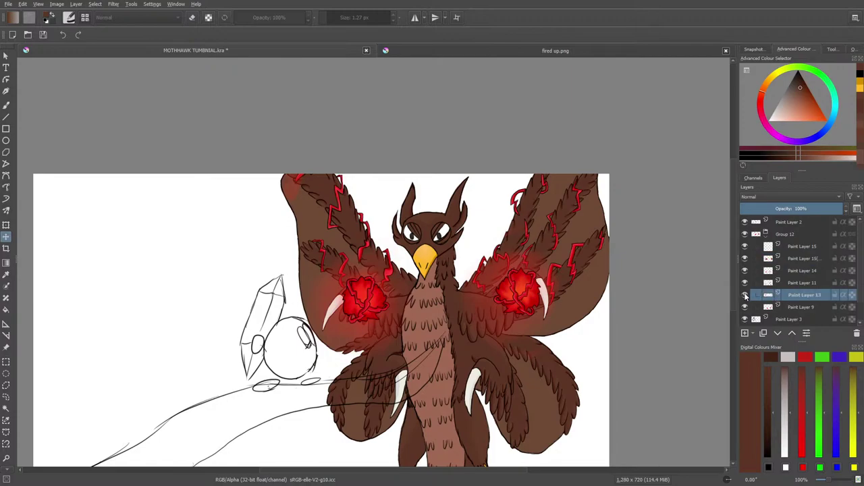
left_click(745, 307)
left_click(744, 308)
Step: Add a new paint layer inside Group 12 and place it below Paint Layer 9
left_click(799, 309)
left_click(745, 334)
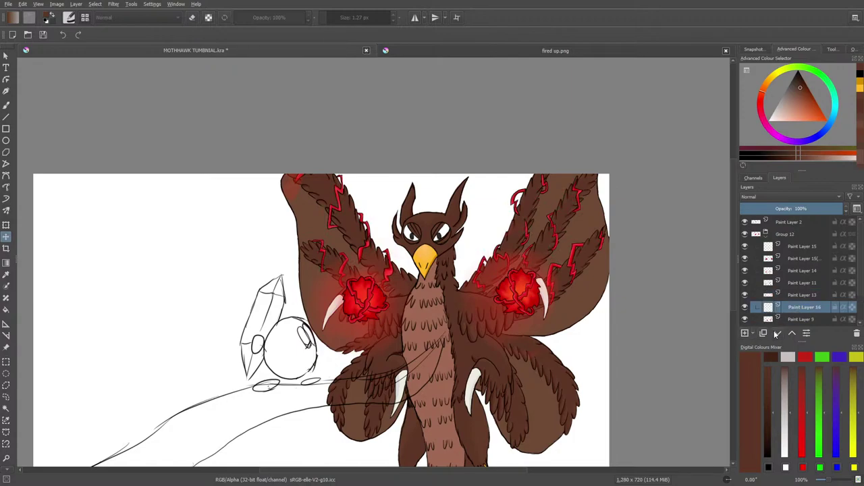
left_click(778, 334)
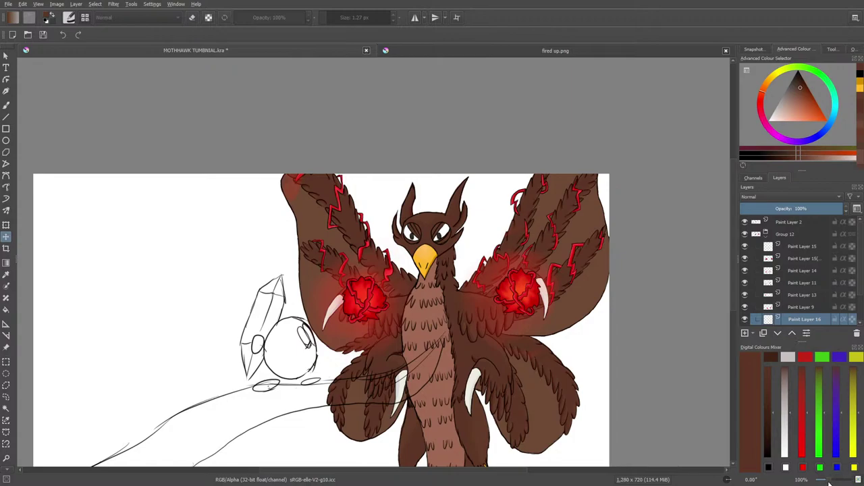
Step: Sample the lightning's red and paint a translucent glow around the left wing's inner-edge bolts with Basic-2 Opacity at 9.29 px and 52% opacity
left_click_drag(830, 480, 835, 482)
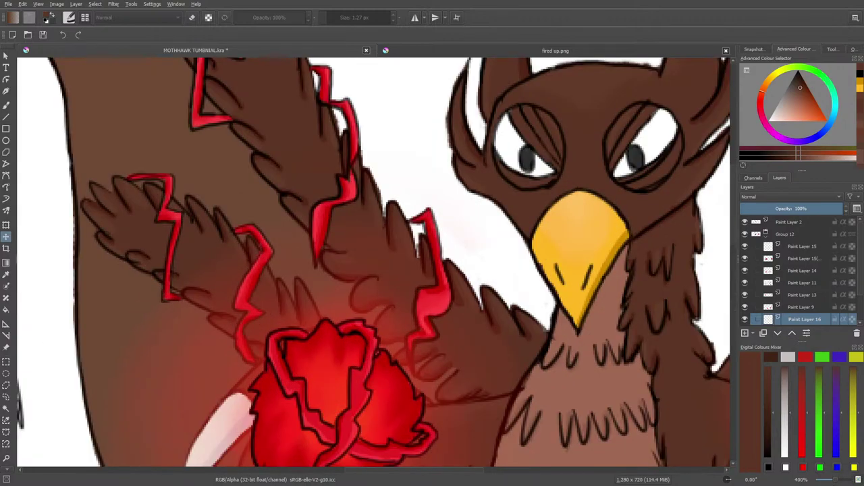
left_click(6, 275)
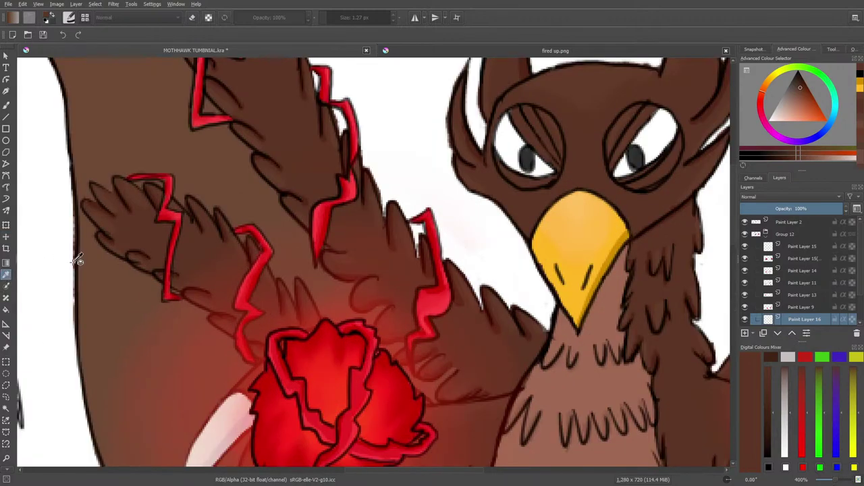
left_click(327, 228)
key("b")
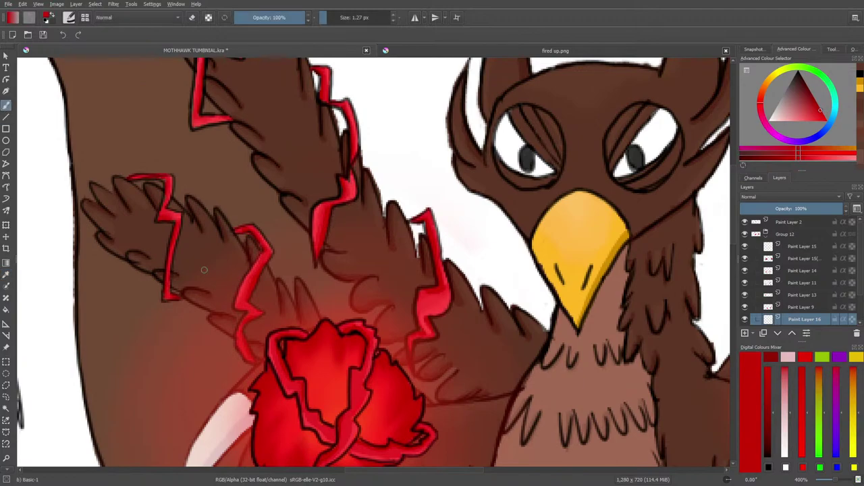
left_click(69, 16)
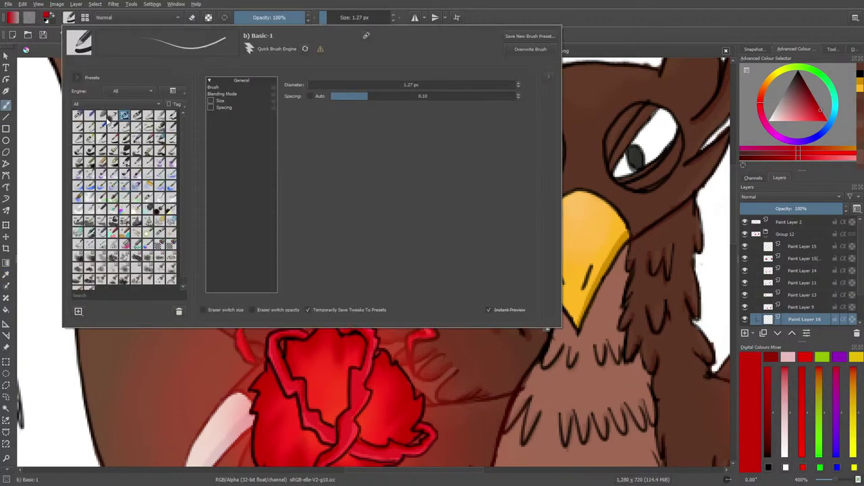
left_click(136, 118)
right_click(34, 83)
left_click(61, 67)
left_click_drag(331, 18, 334, 18)
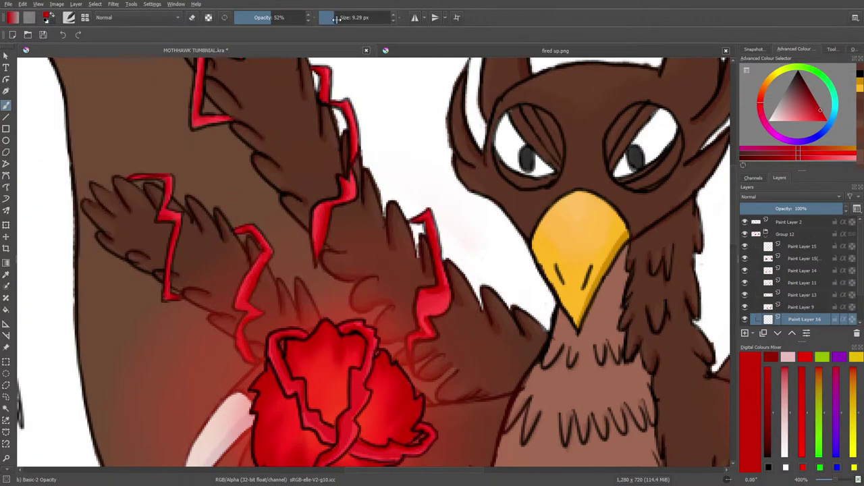
mouse_move(318, 264)
left_mouse_down()
mouse_move(328, 216)
mouse_move(352, 201)
mouse_move(349, 137)
left_mouse_up()
mouse_move(341, 193)
left_mouse_down()
mouse_move(337, 143)
mouse_move(349, 153)
mouse_move(353, 143)
mouse_move(323, 104)
mouse_move(316, 72)
mouse_move(321, 81)
mouse_move(303, 69)
left_mouse_up()
mouse_move(415, 228)
left_mouse_down()
mouse_move(408, 224)
mouse_move(438, 289)
mouse_move(421, 297)
mouse_move(425, 330)
mouse_move(409, 339)
mouse_move(410, 353)
left_mouse_up()
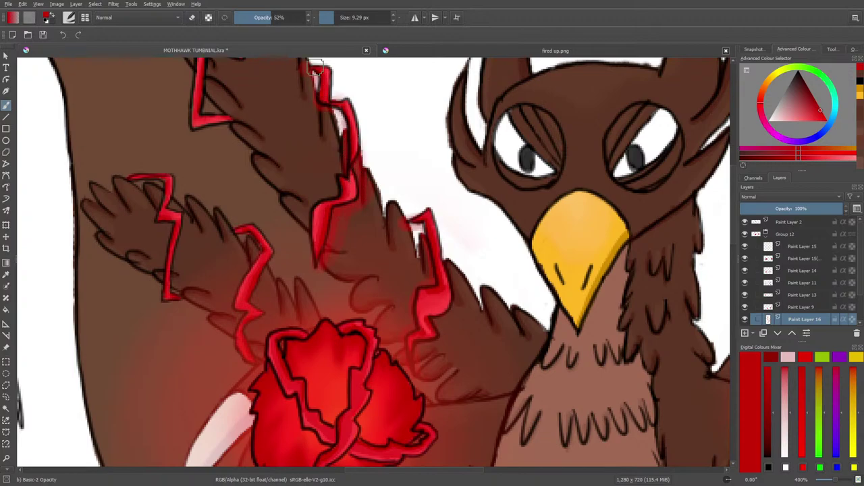
Step: Paint the same translucent red glow along the tall zigzag bolt on the upper part of the left wing
scroll(734, 247, "up", 5)
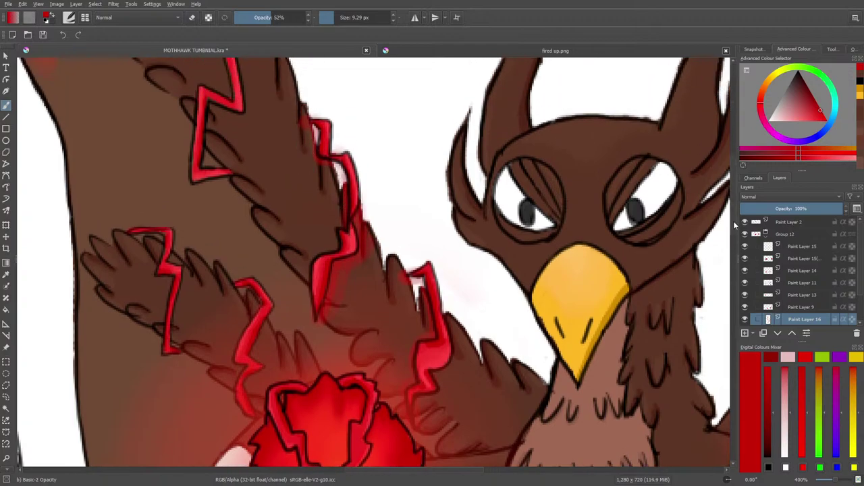
left_click_drag(239, 252, 207, 255)
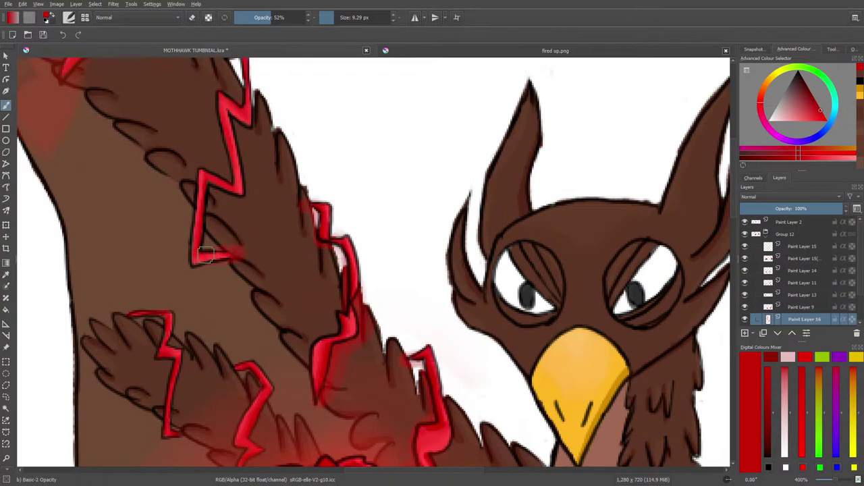
mouse_move(204, 180)
left_mouse_down()
mouse_move(243, 201)
mouse_move(240, 147)
mouse_move(249, 124)
mouse_move(238, 56)
left_mouse_up()
scroll(733, 189, "up", 4)
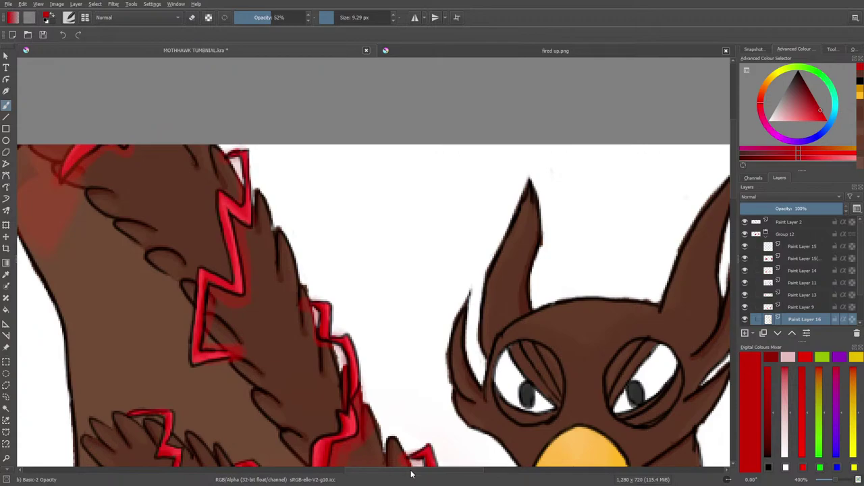
scroll(411, 474, "left", 3)
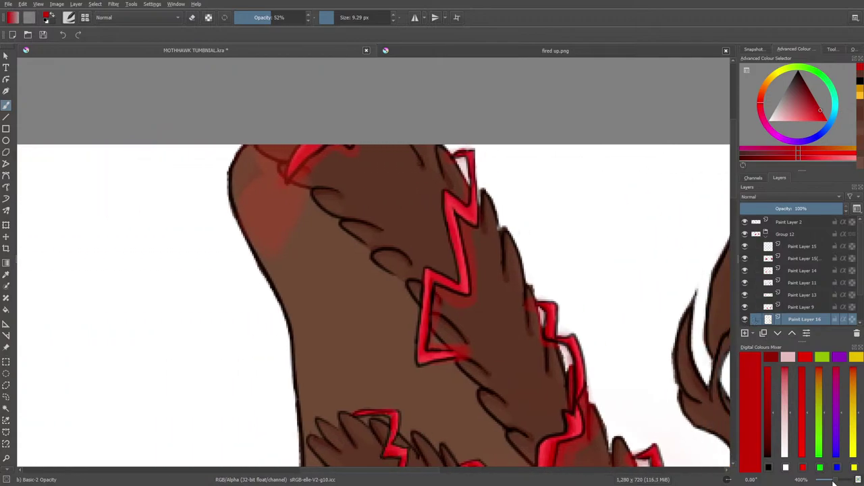
Step: Trim the glow at the tall zigzag bolt's lower corner on the left wing, then try a denser red glow beside it at 100% opacity
left_click_drag(836, 480, 837, 480)
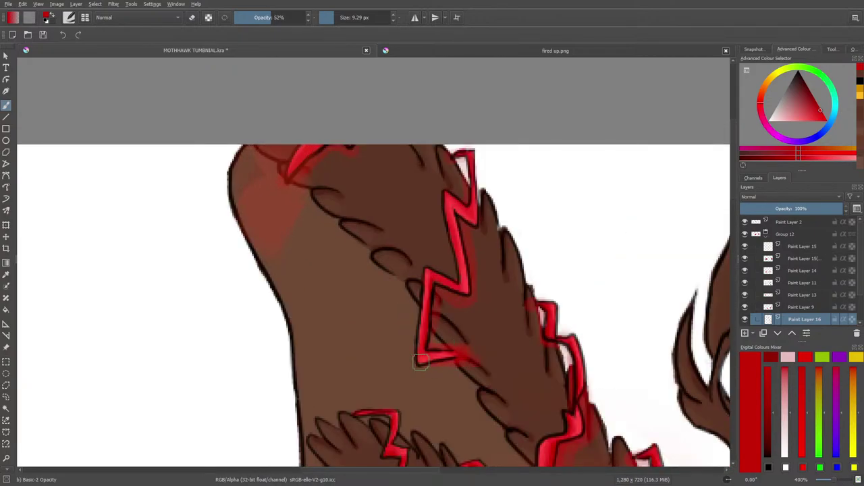
key("e")
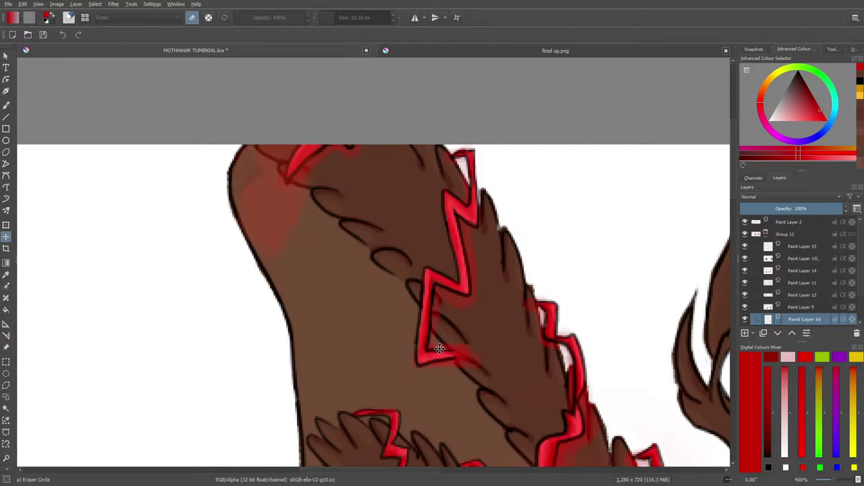
left_click(6, 105)
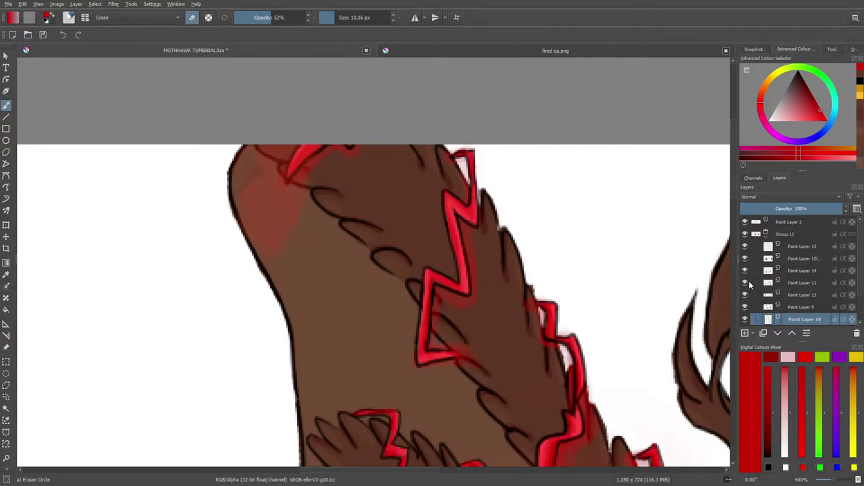
key("e")
mouse_move(465, 309)
left_mouse_down()
mouse_move(485, 279)
mouse_move(469, 303)
mouse_move(478, 235)
mouse_move(459, 324)
mouse_move(492, 252)
mouse_move(466, 308)
left_mouse_up()
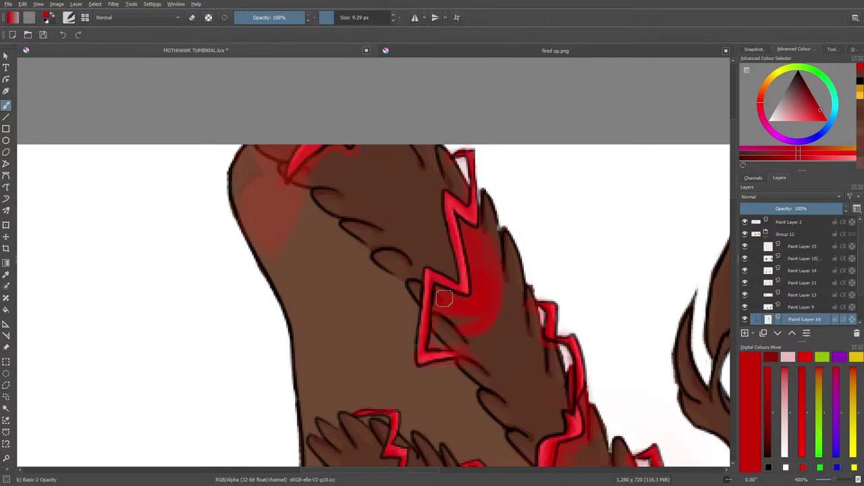
Step: Set the paint brush opacity to 40% and erase the glow across the upper left wing with Eraser Circle at 153.16 px and 100% opacity
left_click(260, 17)
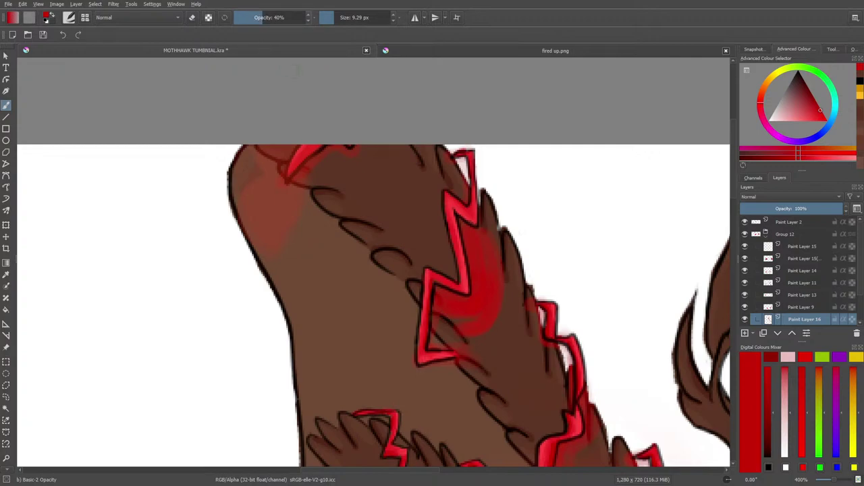
key("e")
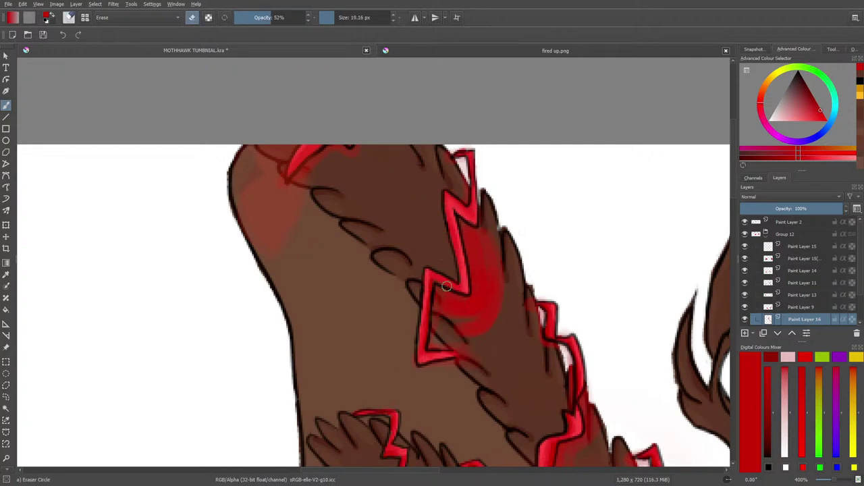
left_click_drag(485, 239, 474, 303)
left_click(358, 18)
left_click_drag(409, 313, 488, 266)
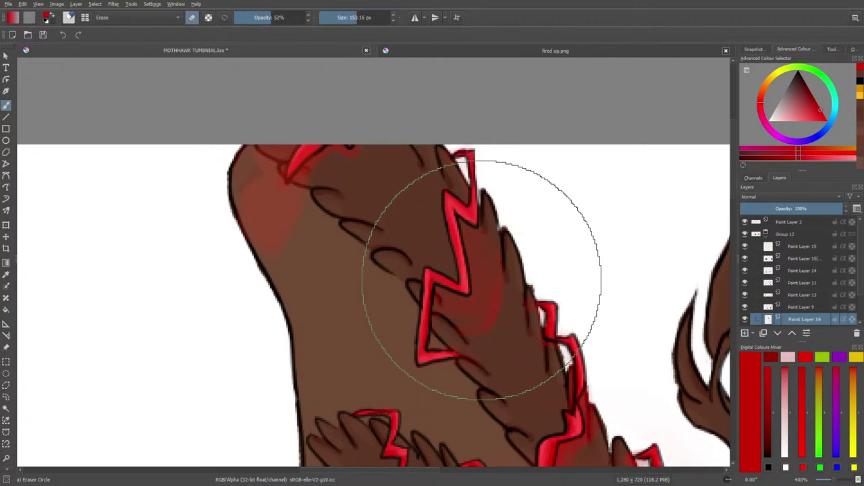
left_click_drag(264, 18, 307, 18)
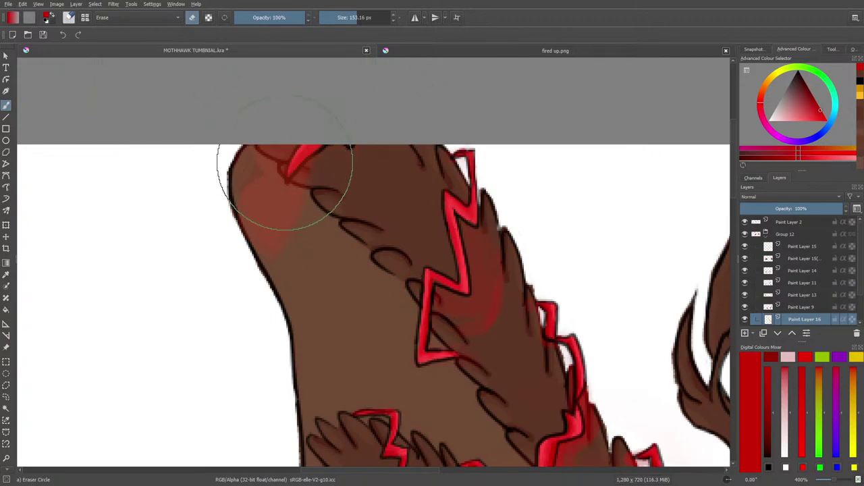
mouse_move(328, 183)
left_mouse_down()
mouse_move(492, 357)
mouse_move(560, 276)
left_mouse_up()
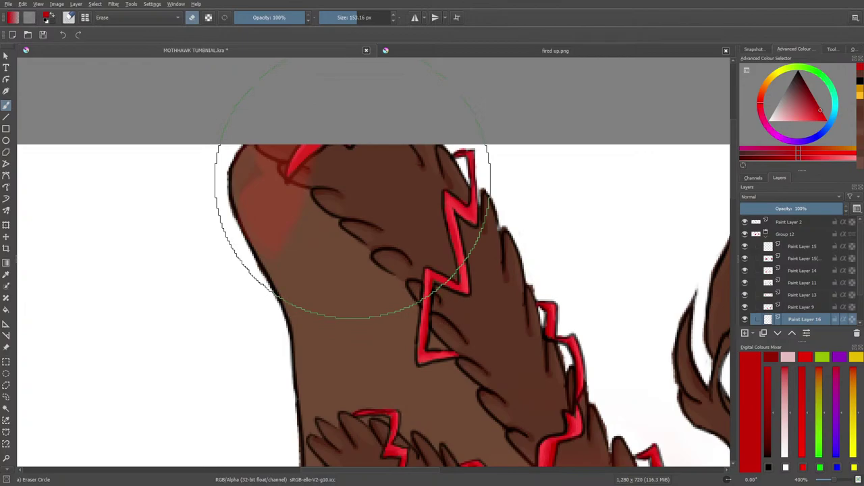
Step: Repaint a fainter red glow around the upper left wing's zigzag and tip bolts with Basic-2 Opacity at 9.29 px and 40% opacity
key("slash")
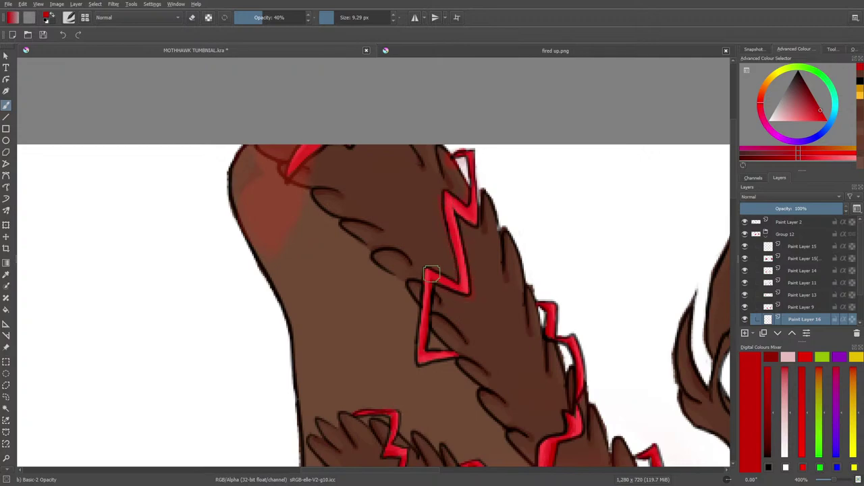
left_click_drag(455, 350, 453, 354)
left_click_drag(426, 271, 428, 268)
left_click_drag(466, 295, 472, 297)
left_click_drag(476, 181, 473, 162)
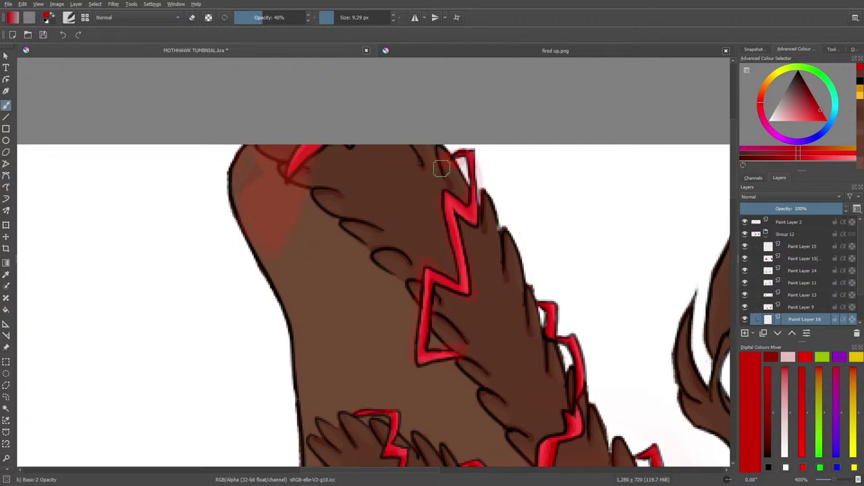
left_click_drag(286, 179, 334, 144)
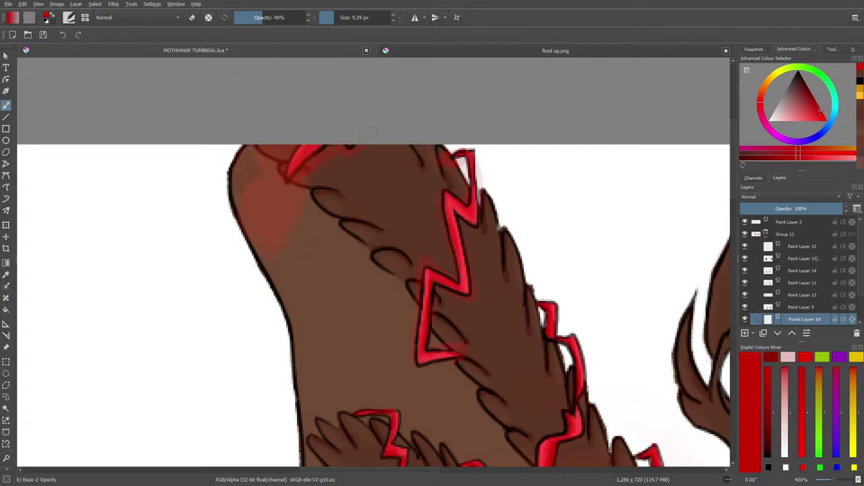
Step: Paint the 40% red glow along the bolts on the left wing's inner edge and lower feathers, down to the orb
scroll(733, 215, "down", 5)
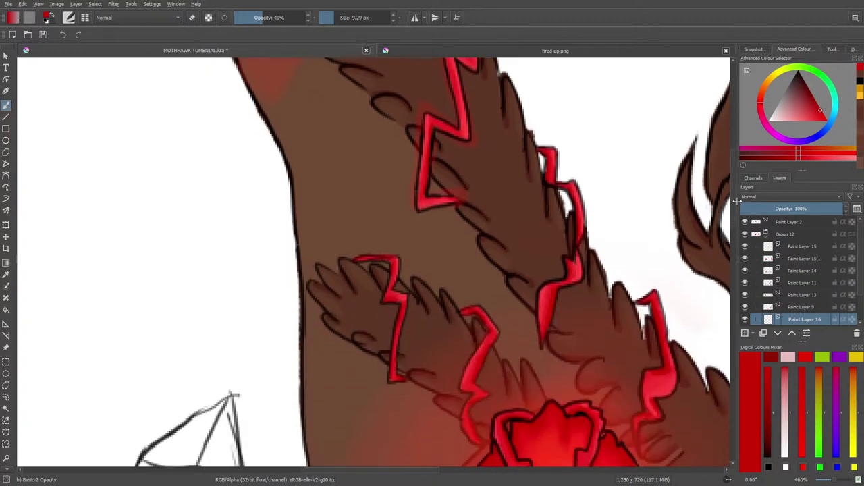
mouse_move(545, 162)
left_mouse_down()
mouse_move(545, 194)
mouse_move(547, 186)
mouse_move(570, 195)
mouse_move(583, 231)
mouse_move(575, 285)
mouse_move(566, 268)
mouse_move(539, 290)
mouse_move(543, 337)
left_mouse_up()
mouse_move(583, 276)
left_mouse_down()
mouse_move(576, 235)
mouse_move(572, 263)
mouse_move(566, 181)
left_mouse_up()
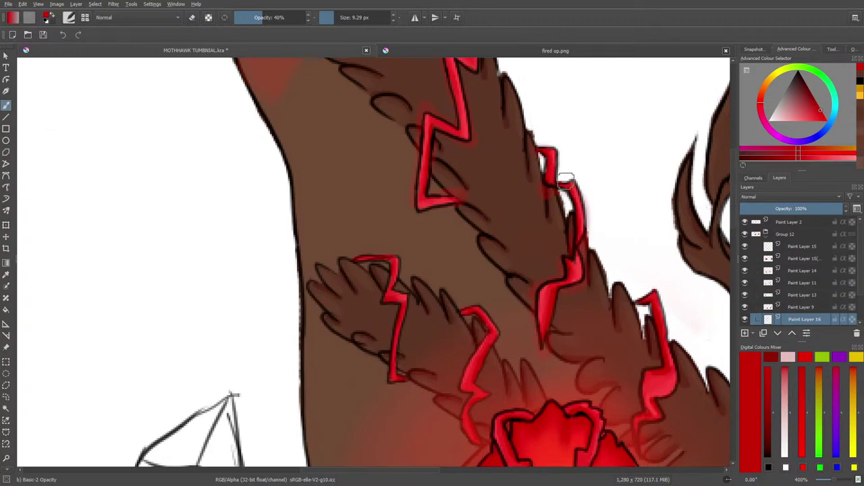
mouse_move(545, 142)
left_mouse_down()
mouse_move(543, 192)
mouse_move(585, 244)
left_mouse_up()
scroll(463, 451, "right", 5)
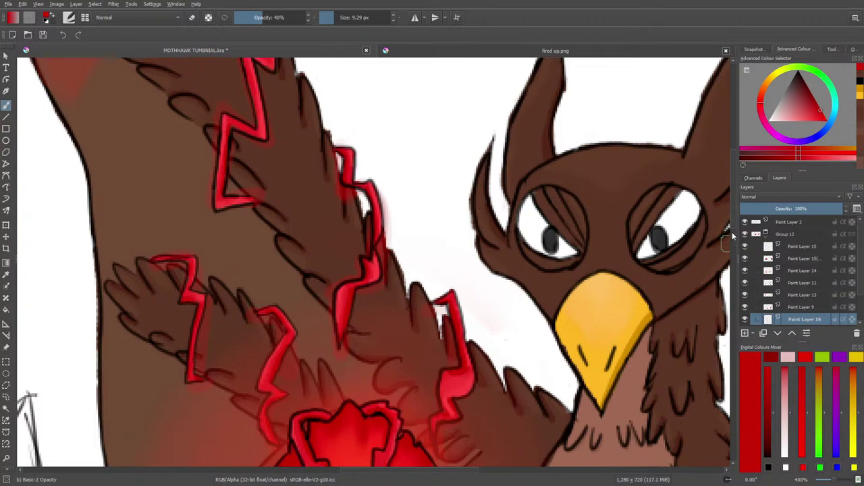
scroll(725, 243, "down", 3)
left_click_drag(739, 240, 750, 270)
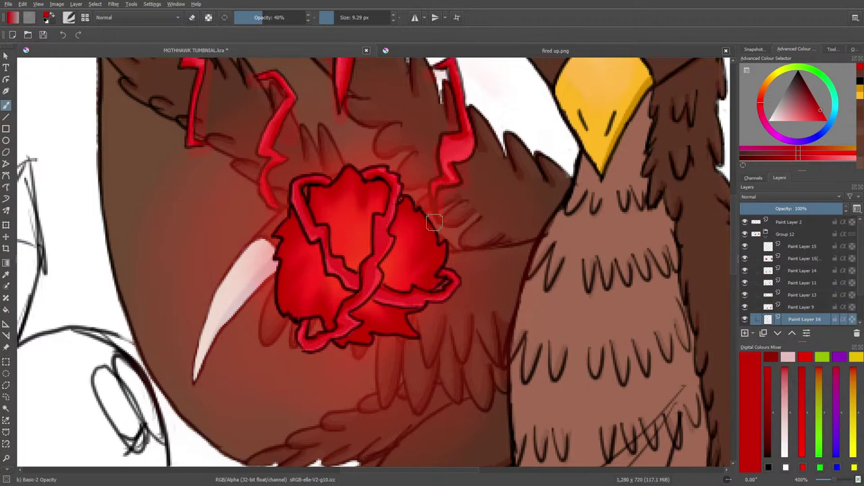
Step: Paint the 40% red glow around the zigzag bolts on the right wing's lower inner edge, between the chest and the orb
left_click_drag(430, 475, 518, 477)
left_click_drag(736, 246, 737, 224)
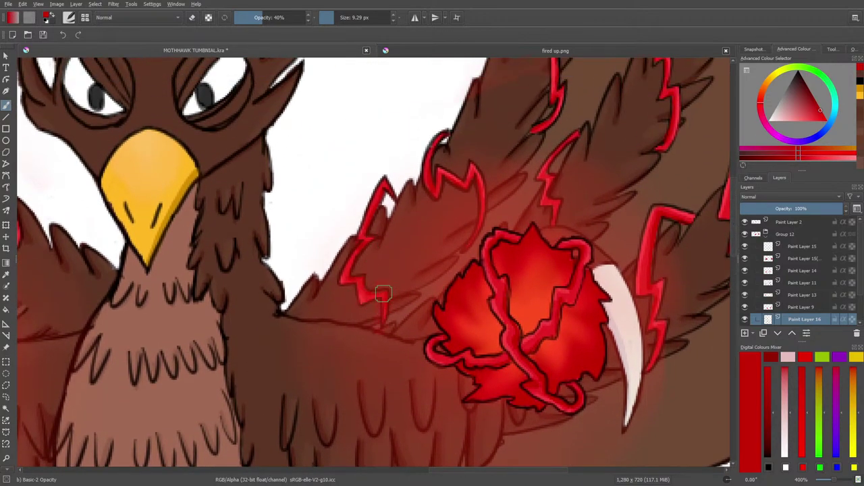
mouse_move(350, 260)
left_mouse_down()
mouse_move(385, 187)
mouse_move(396, 198)
left_mouse_up()
mouse_move(464, 252)
left_mouse_down()
mouse_move(471, 164)
mouse_move(478, 182)
mouse_move(442, 170)
mouse_move(430, 195)
left_mouse_up()
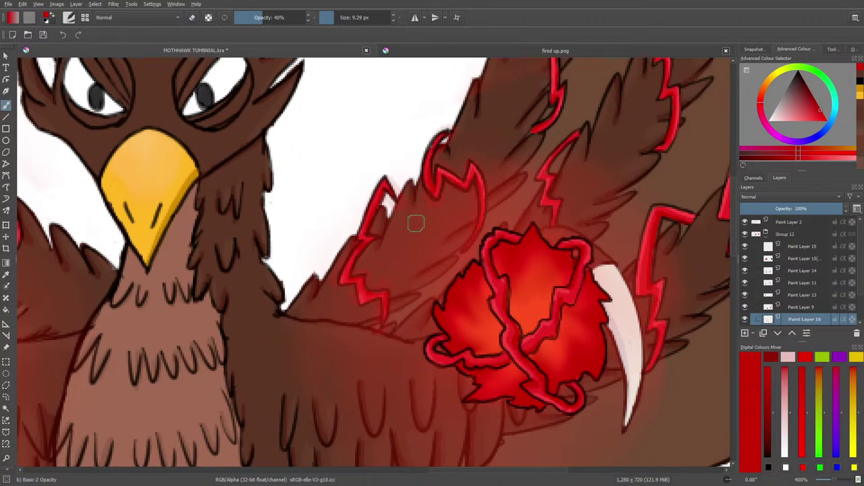
Step: Add red glow to the bolts on the right wing's upper inner edge and erase the spill beside the curved bolt with a 38.48 px eraser
scroll(732, 216, "up", 2)
scroll(732, 216, "up", 3)
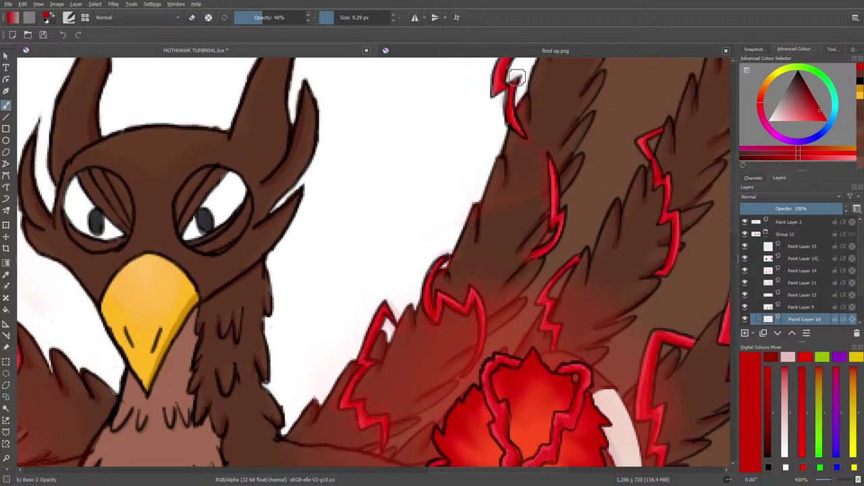
scroll(732, 228, "up", 5)
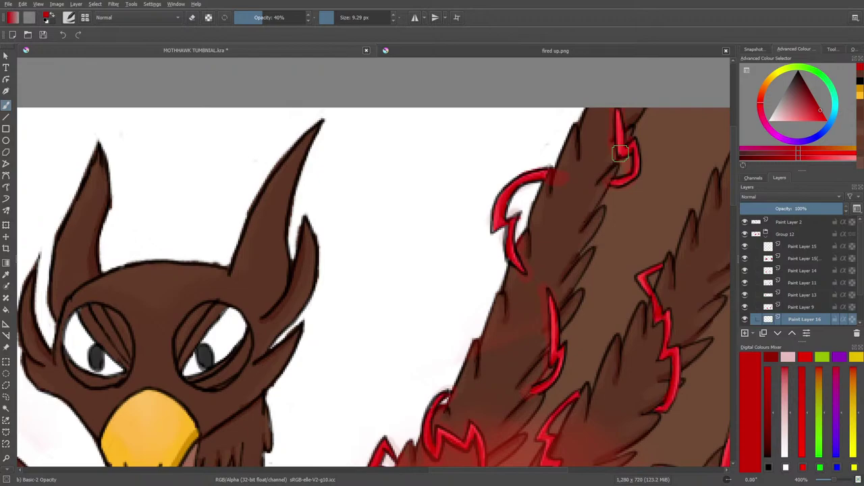
key("slash")
left_click_drag(352, 16, 347, 15)
mouse_move(561, 186)
left_mouse_down()
mouse_move(568, 170)
mouse_move(554, 203)
left_mouse_up()
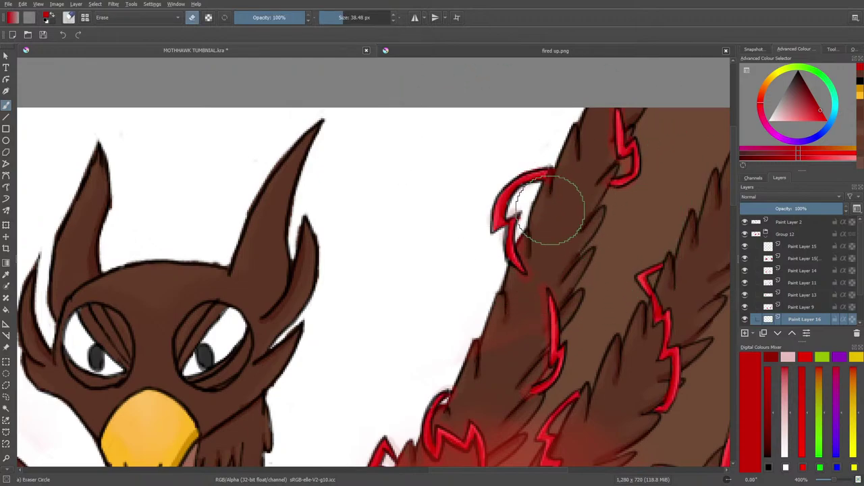
Step: Paint the 40% red glow along the remaining bolts on the right wing's middle and outer feathers with the 9.29 px brush
scroll(554, 295, "down", 5)
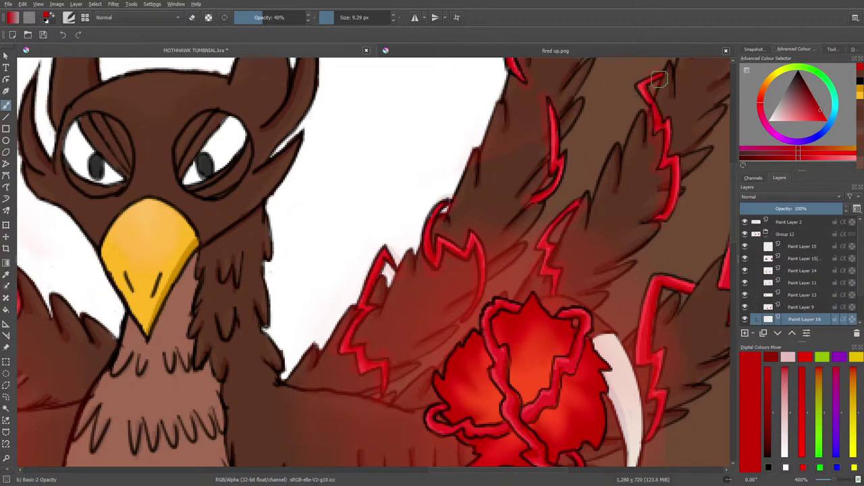
mouse_move(477, 476)
left_mouse_down()
mouse_move(506, 475)
mouse_move(555, 444)
left_mouse_up()
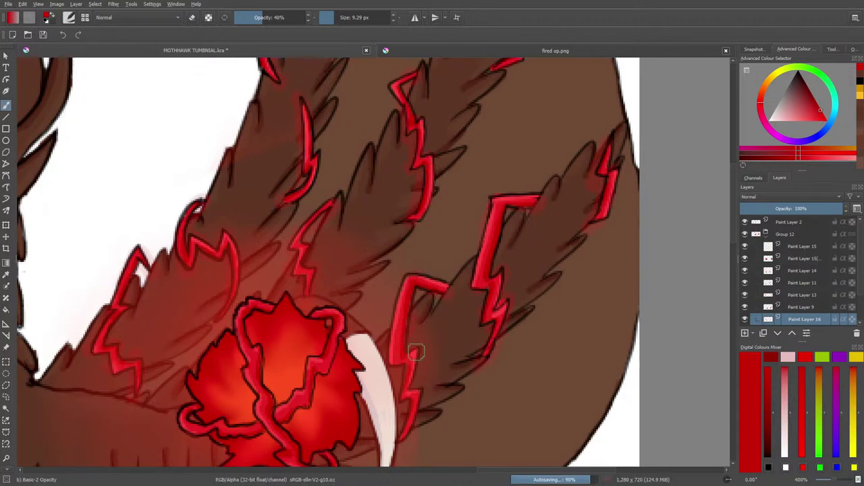
left_click_drag(732, 243, 736, 288)
scroll(734, 242, "up", 3)
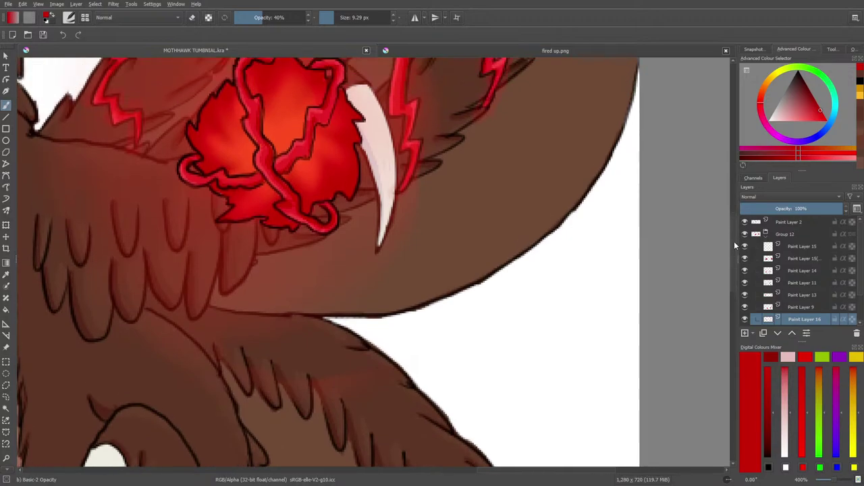
mouse_move(489, 471)
left_mouse_down()
mouse_move(407, 469)
mouse_move(465, 473)
left_mouse_up()
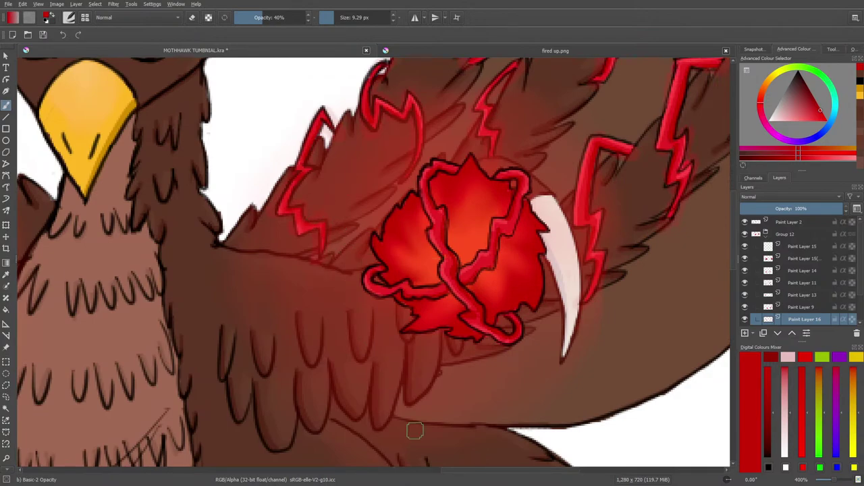
Step: Examine the finished red glow across both wings and around the orbs at 200% zoom
mouse_move(835, 479)
left_mouse_down()
mouse_move(825, 484)
mouse_move(832, 480)
left_mouse_up()
key("ctrl+minus")
key("ctrl+plus")
key("ctrl+plus")
key("ctrl+minus")
key("ctrl+minus")
key("ctrl+plus")
key("ctrl+plus")
key("ctrl+minus")
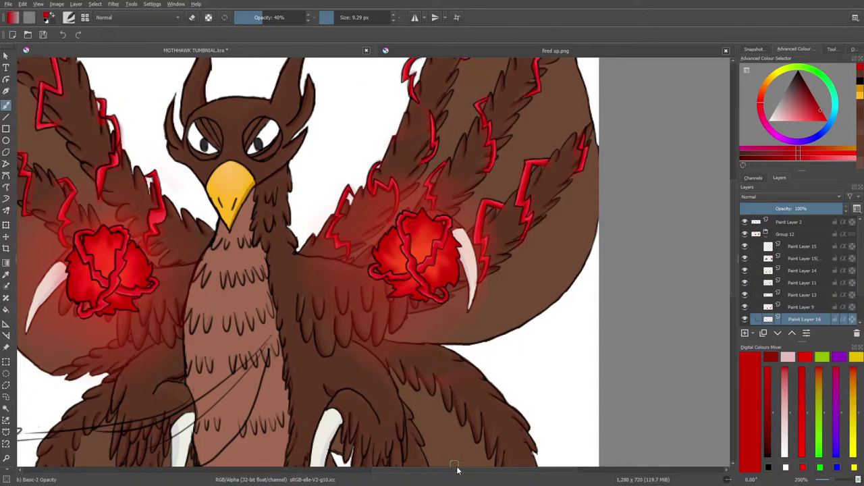
left_click_drag(442, 472, 374, 482)
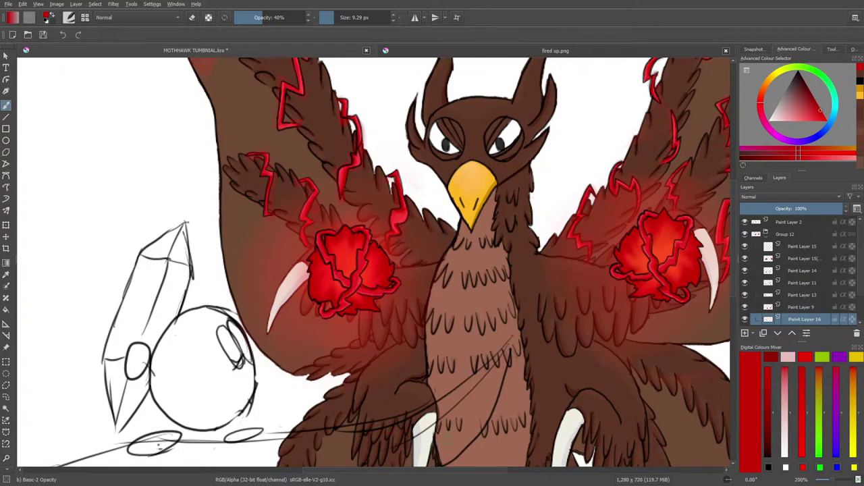
Step: Toggle the visibility of layers in Group 12, including Paint Layers 11, 13 and 9, to identify which parts of the energy effects each holds
left_click(791, 258)
left_click(746, 258)
left_click(746, 258)
left_click(745, 283)
left_click(746, 282)
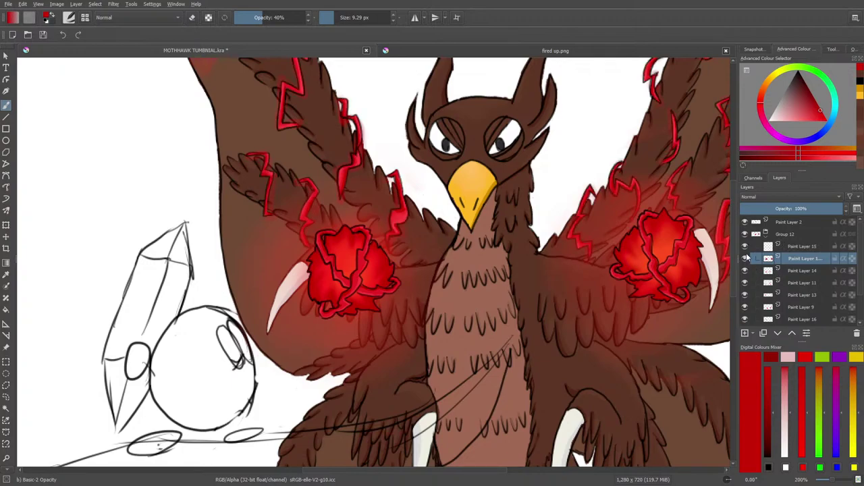
left_click(745, 284)
left_click(745, 283)
left_click(746, 307)
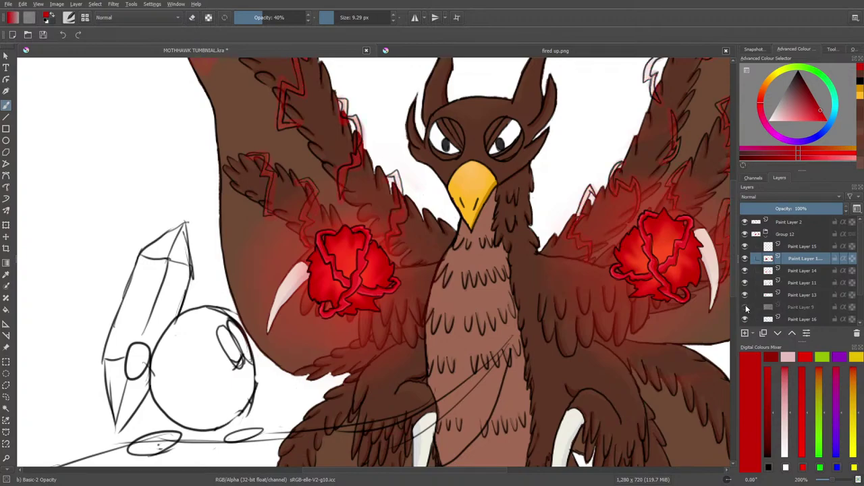
left_click(746, 308)
left_click(746, 308)
left_click(745, 307)
left_click(745, 294)
left_click(746, 294)
left_click(746, 284)
left_click(746, 284)
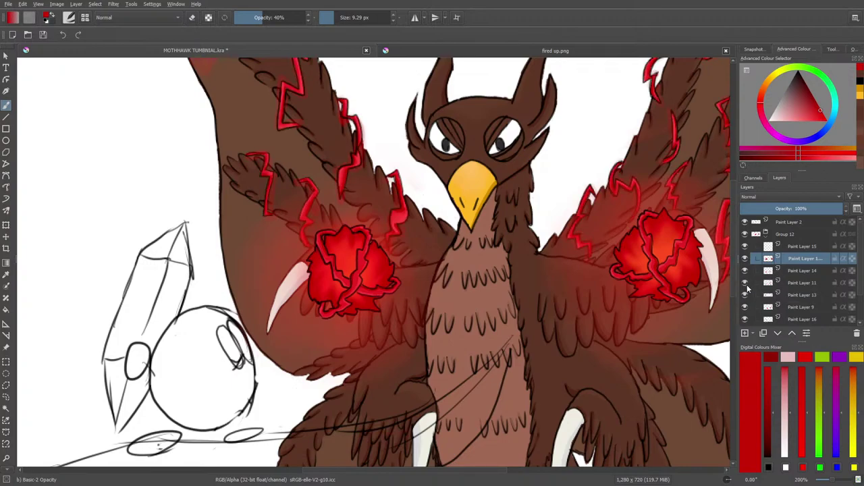
Step: Pick black as the paint colour and add a new paint layer directly above Paint Layer 11
left_click(794, 282)
right_click(315, 297)
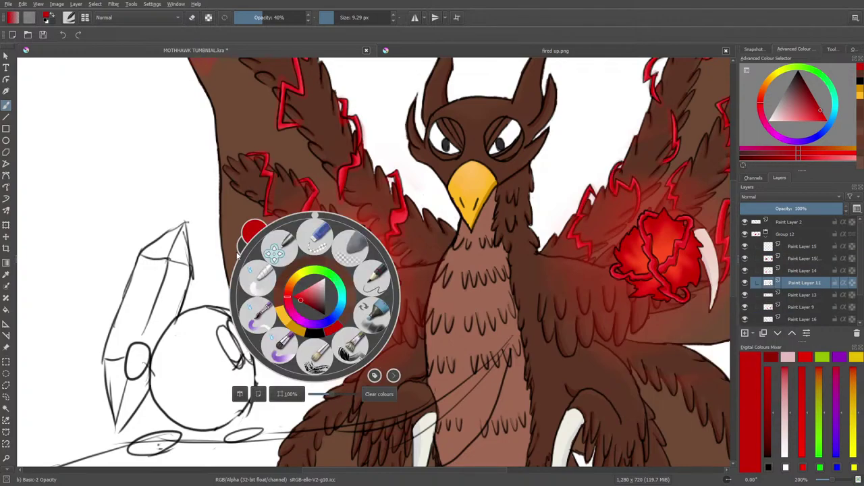
left_click(302, 300)
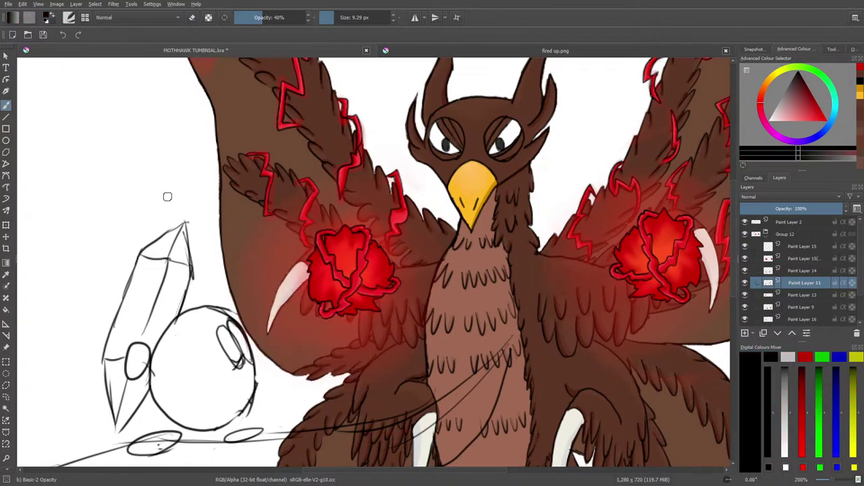
left_click_drag(406, 471, 444, 470)
left_click(745, 333)
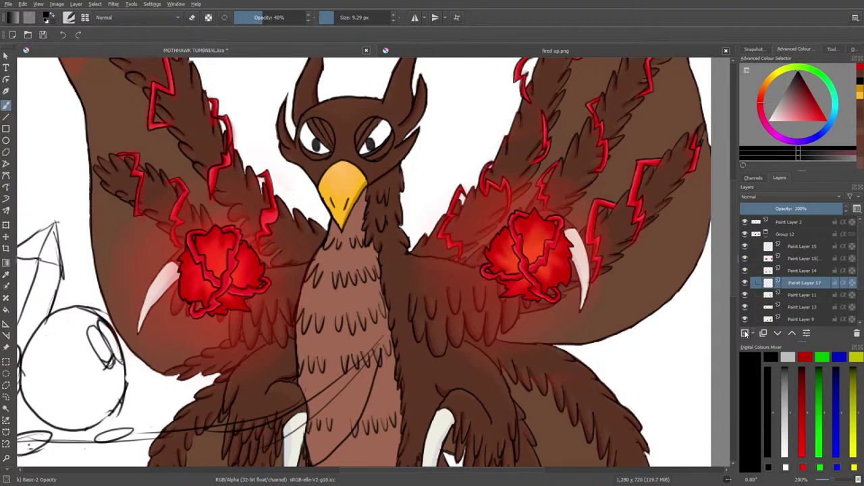
Step: Switch to the Ink-3 Gpen brush at 3.58 px and 100% opacity for inking beside the neck and shoulder
left_click_drag(833, 481, 836, 481)
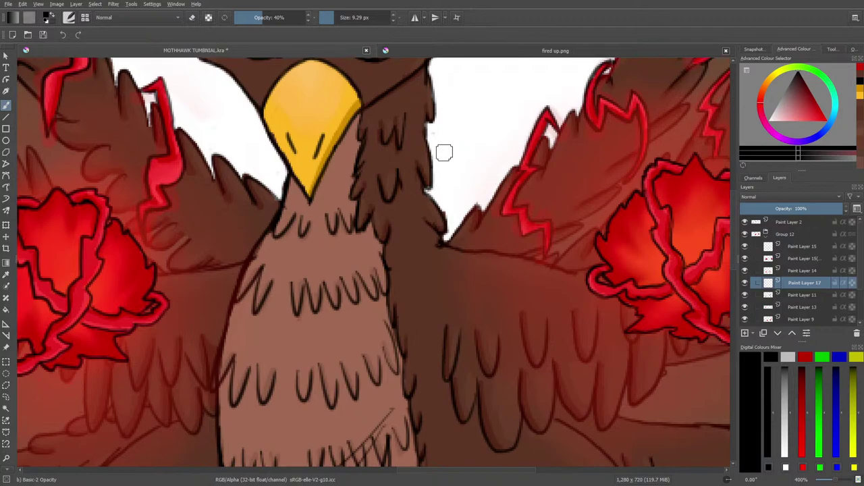
left_click(69, 18)
left_click(88, 139)
right_click(57, 126)
left_click(466, 266)
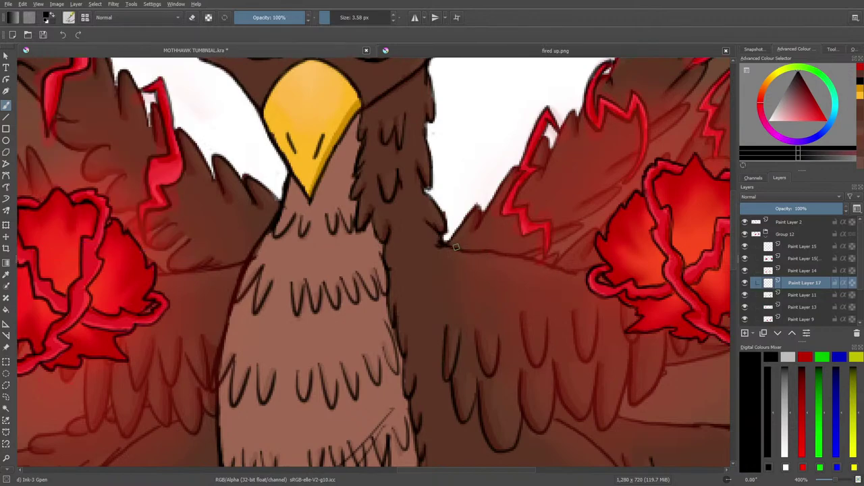
Step: Ink jagged lightning outlines from the neck down across the right-hand shoulder feathers, and set the circle eraser's size to 6.98 px
mouse_move(458, 242)
left_mouse_down()
mouse_move(482, 250)
mouse_move(497, 269)
mouse_move(501, 325)
left_mouse_up()
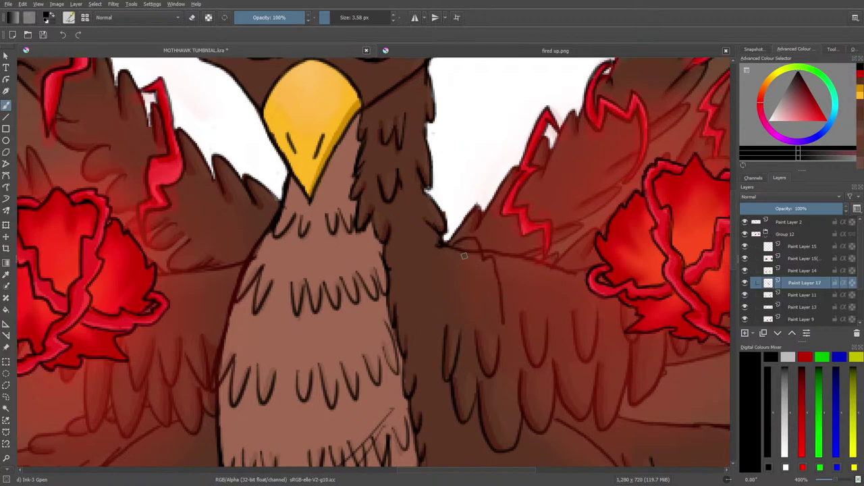
mouse_move(452, 245)
left_mouse_down()
mouse_move(479, 277)
mouse_move(489, 276)
mouse_move(498, 345)
mouse_move(509, 339)
mouse_move(517, 355)
mouse_move(505, 319)
mouse_move(522, 339)
mouse_move(534, 400)
mouse_move(551, 381)
mouse_move(537, 373)
mouse_move(538, 384)
mouse_move(557, 356)
mouse_move(565, 377)
mouse_move(560, 386)
mouse_move(554, 380)
mouse_move(557, 373)
mouse_move(573, 405)
mouse_move(582, 393)
mouse_move(568, 385)
mouse_move(594, 418)
mouse_move(624, 370)
left_mouse_up()
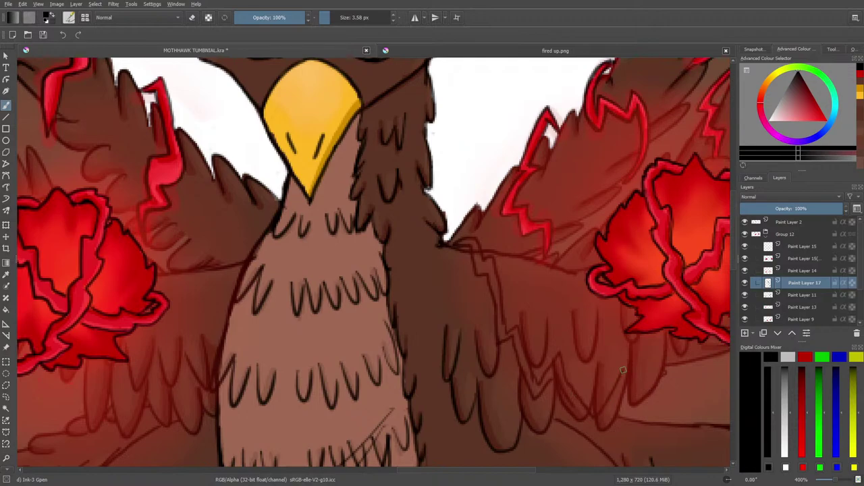
mouse_move(574, 400)
left_mouse_down()
mouse_move(591, 427)
mouse_move(631, 387)
mouse_move(620, 373)
left_mouse_up()
mouse_move(834, 482)
left_mouse_down()
mouse_move(824, 482)
mouse_move(833, 481)
left_mouse_up()
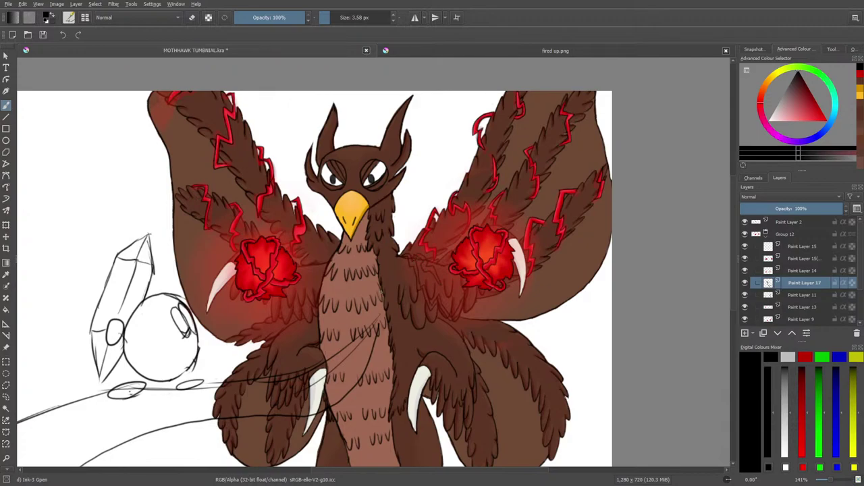
left_click_drag(831, 483, 840, 484)
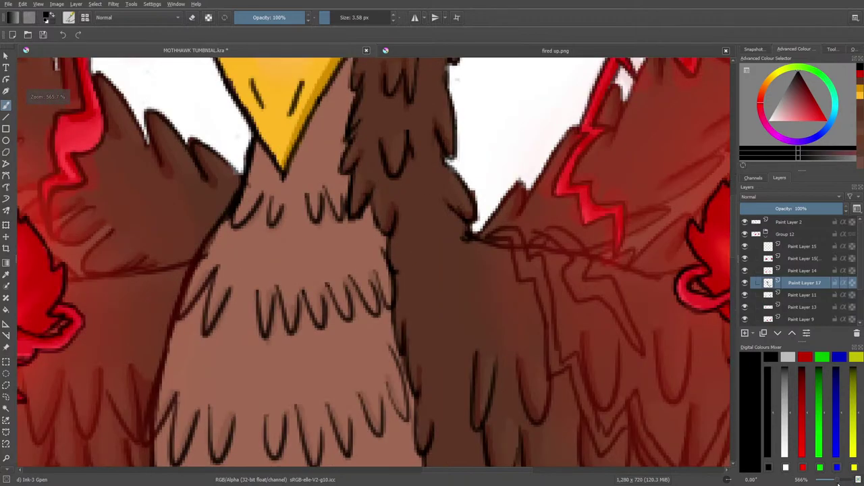
key("e")
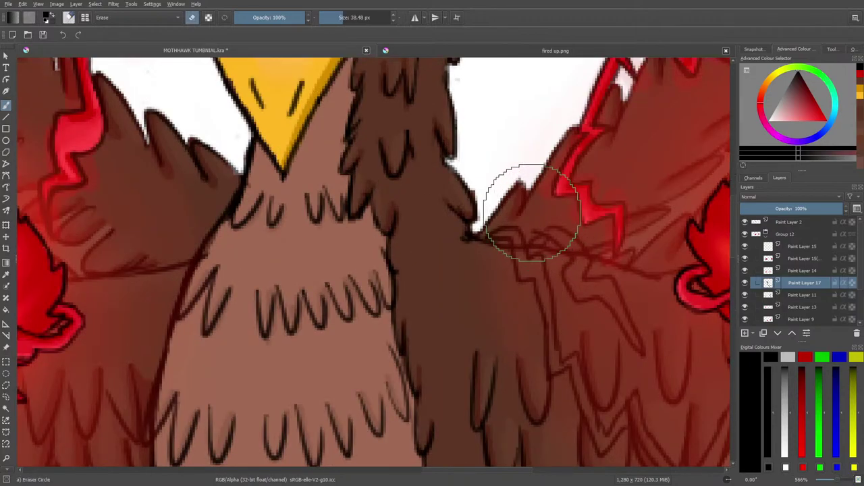
left_click_drag(343, 17, 332, 18)
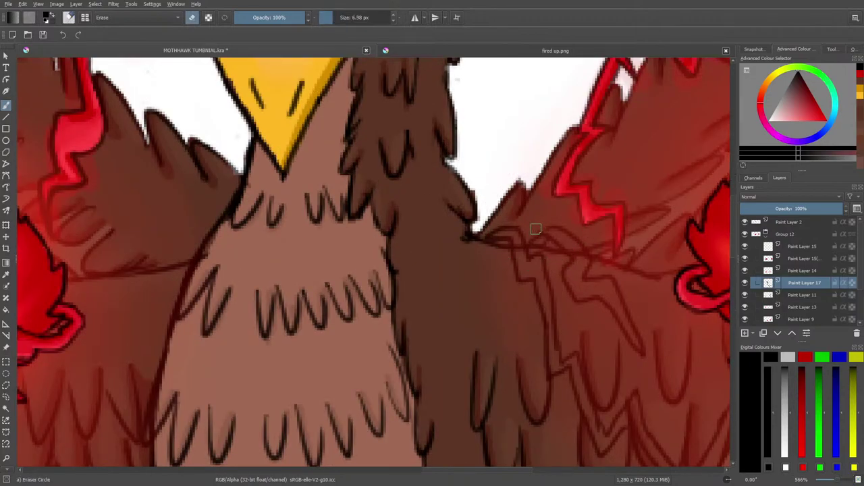
Step: Ink jagged lightning outlines around the white claw beside the right-hand orb, including a thin band across its middle
left_click_drag(433, 471, 490, 478)
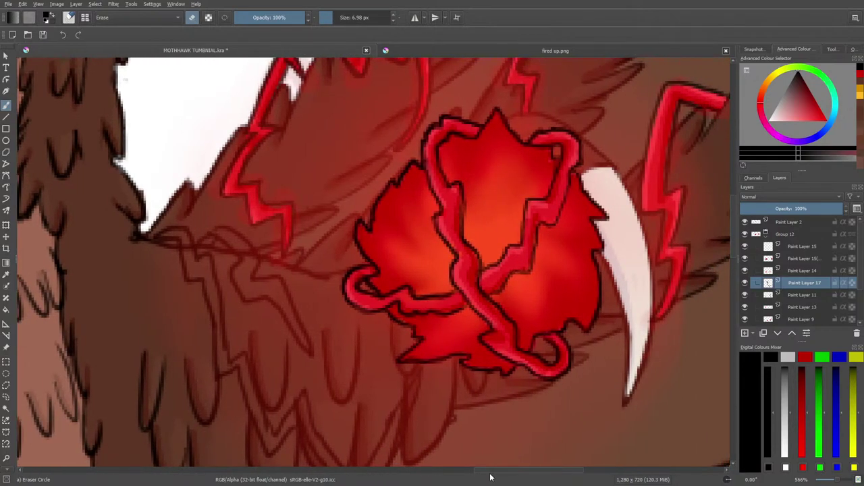
key("e")
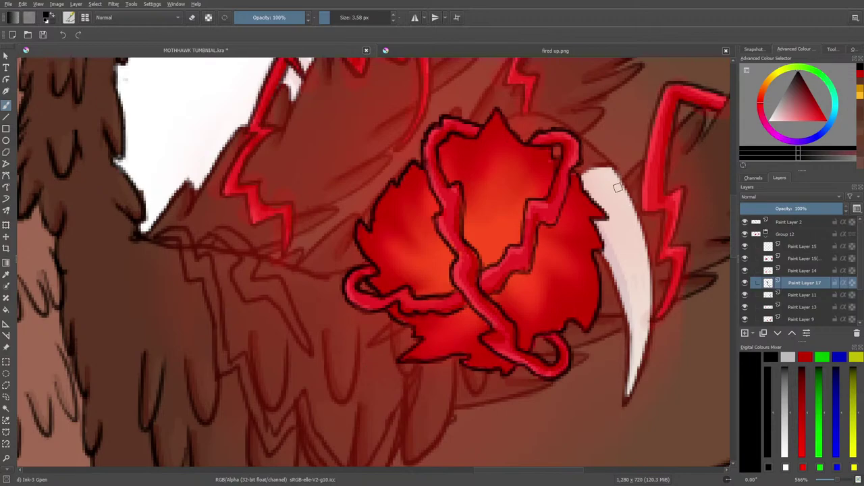
mouse_move(621, 184)
left_mouse_down()
mouse_move(619, 220)
mouse_move(630, 218)
mouse_move(607, 282)
mouse_move(643, 216)
mouse_move(628, 209)
mouse_move(634, 161)
mouse_move(611, 167)
left_mouse_up()
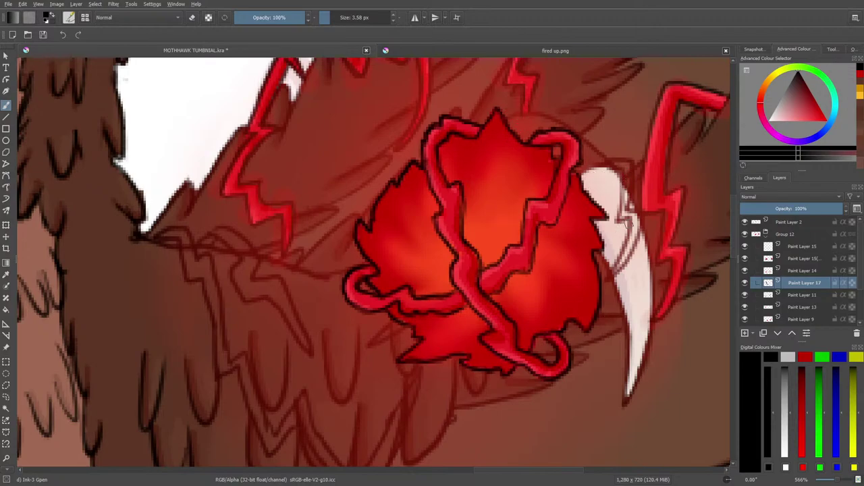
mouse_move(648, 285)
left_mouse_down()
mouse_move(604, 286)
mouse_move(619, 300)
mouse_move(658, 295)
left_mouse_up()
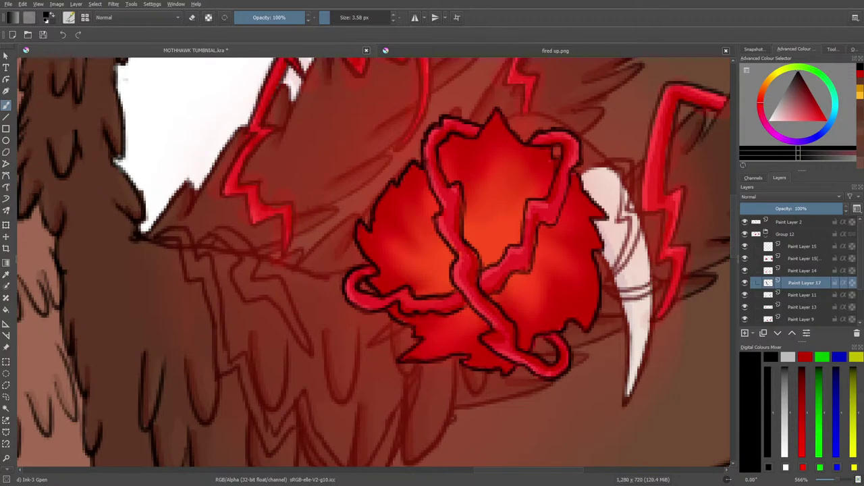
left_click_drag(840, 481, 836, 481)
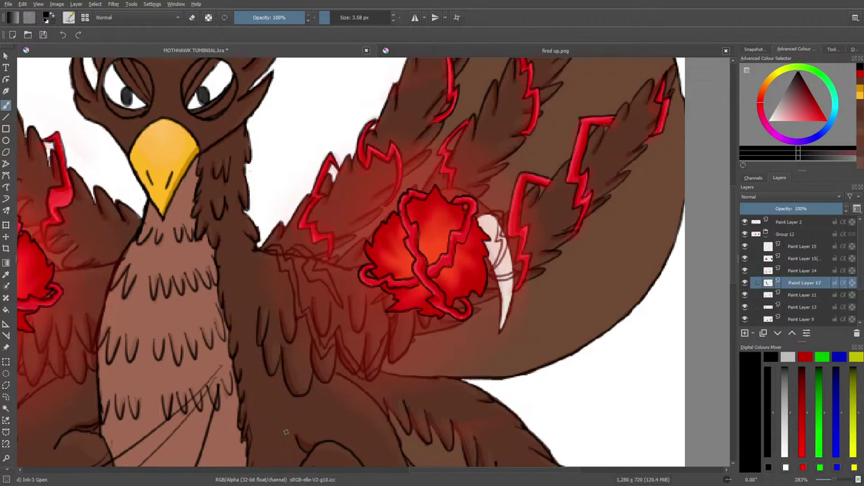
Step: Erase part of the lightning outline on the right-hand shoulder feathers and redraw it as sharper zigzag strokes
left_click_drag(834, 481, 837, 481)
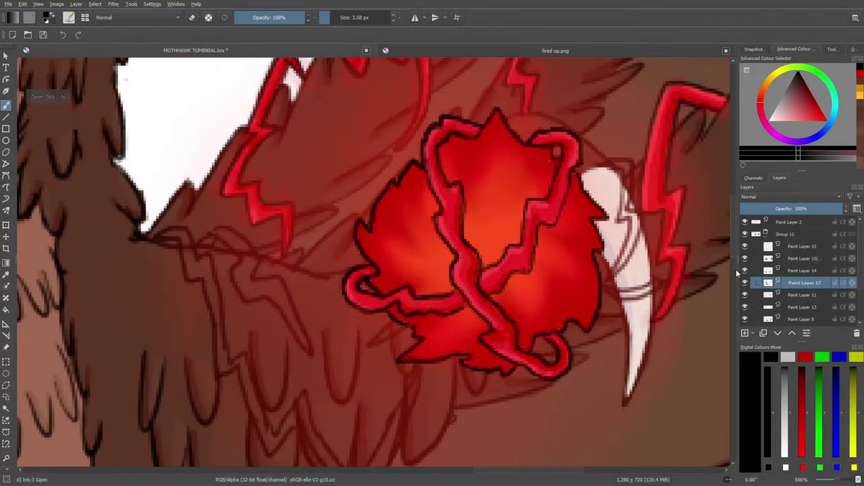
scroll(733, 251, "down", 3)
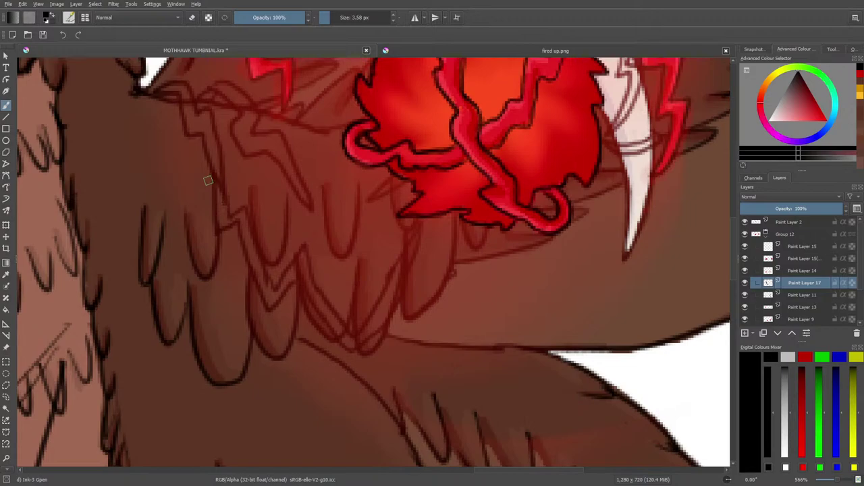
key("e")
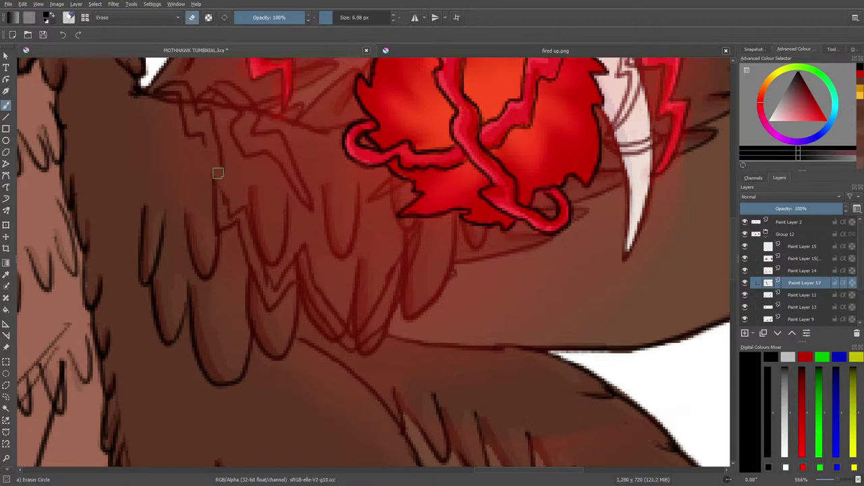
right_click(211, 218)
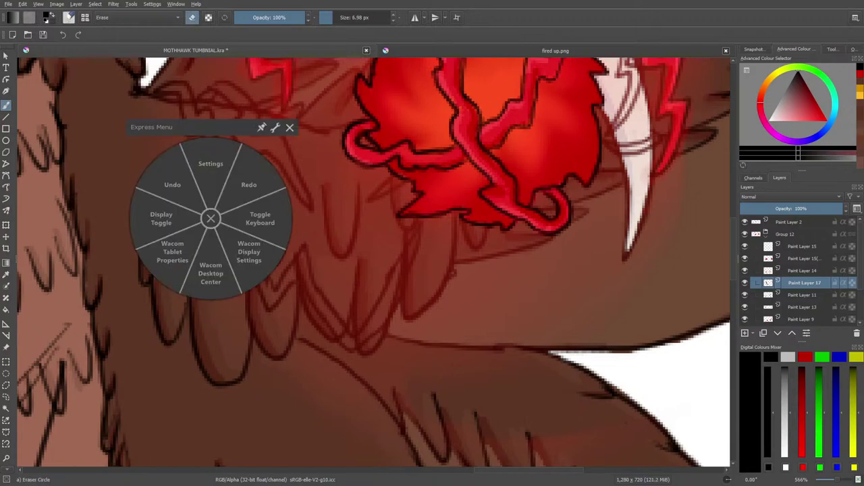
left_click(211, 220)
key("e")
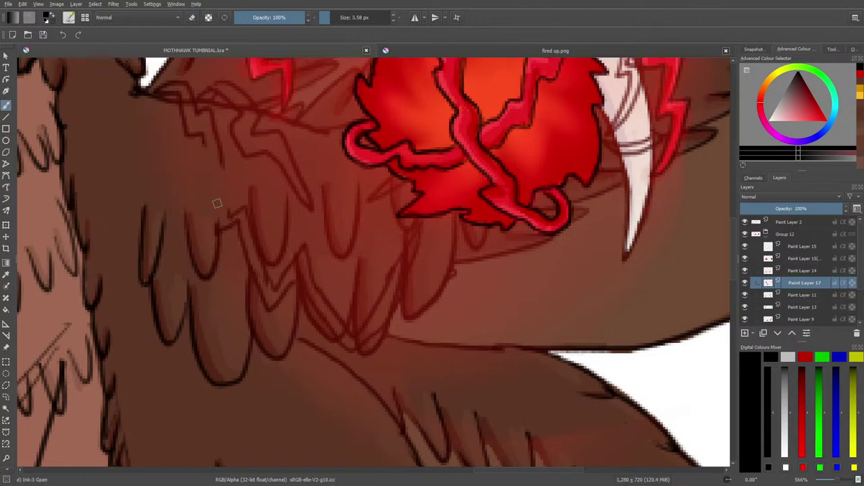
left_click_drag(191, 161, 232, 216)
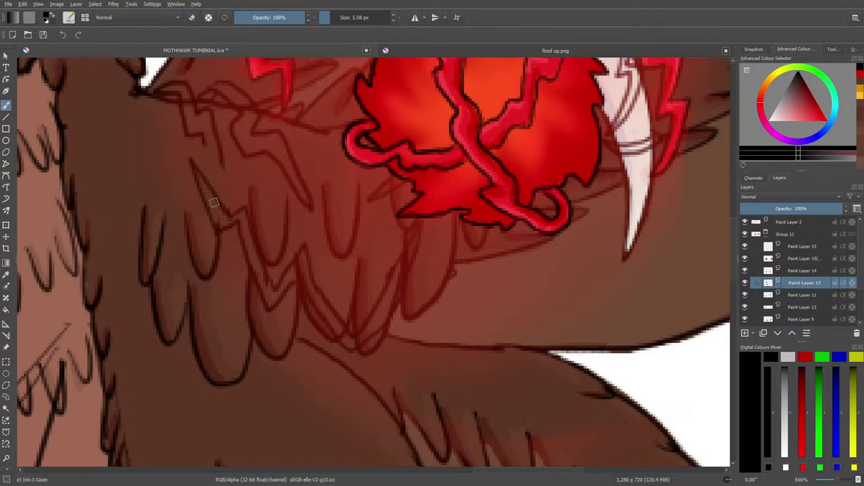
mouse_move(204, 142)
left_mouse_down()
mouse_move(234, 191)
mouse_move(222, 164)
left_mouse_up()
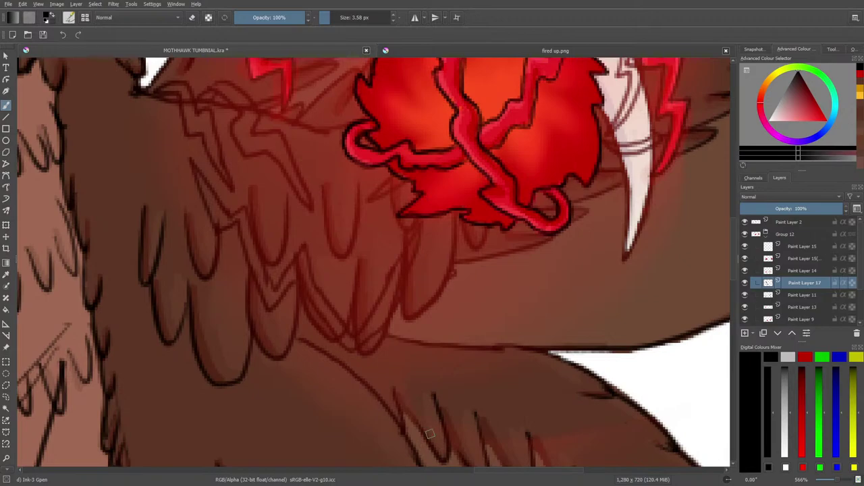
Step: Try inking a short lightning outline along the left-hand shoulder line beside the chest
mouse_move(503, 471)
left_mouse_down()
mouse_move(329, 452)
mouse_move(408, 453)
left_mouse_up()
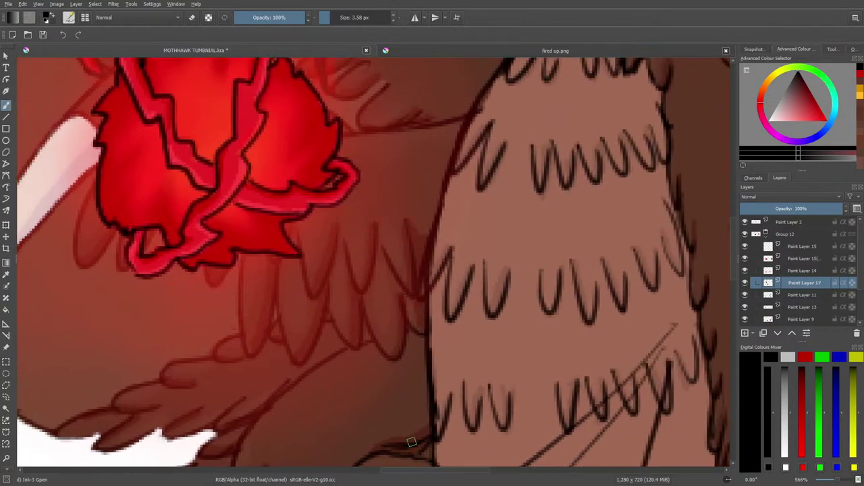
left_click_drag(734, 251, 737, 245)
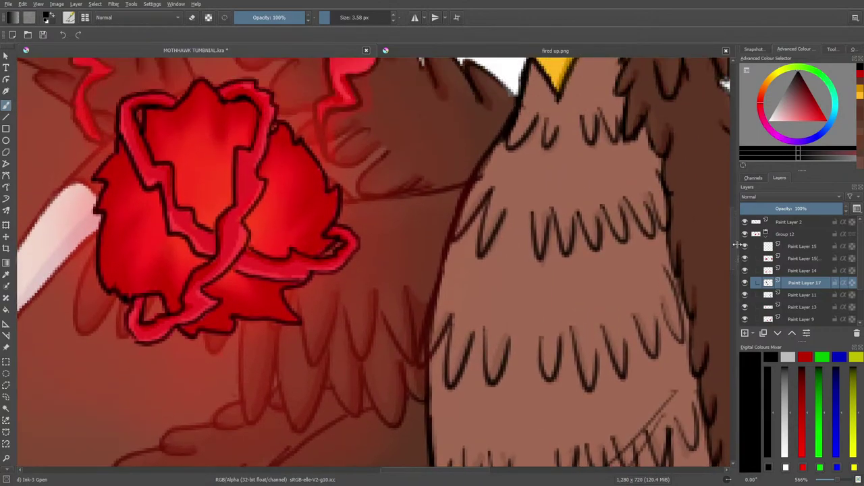
left_click_drag(428, 471, 446, 476)
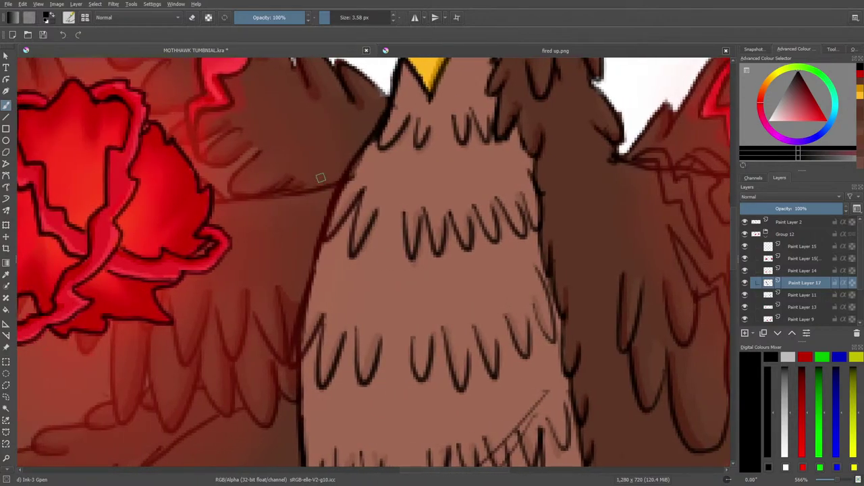
left_click_drag(335, 184, 300, 178)
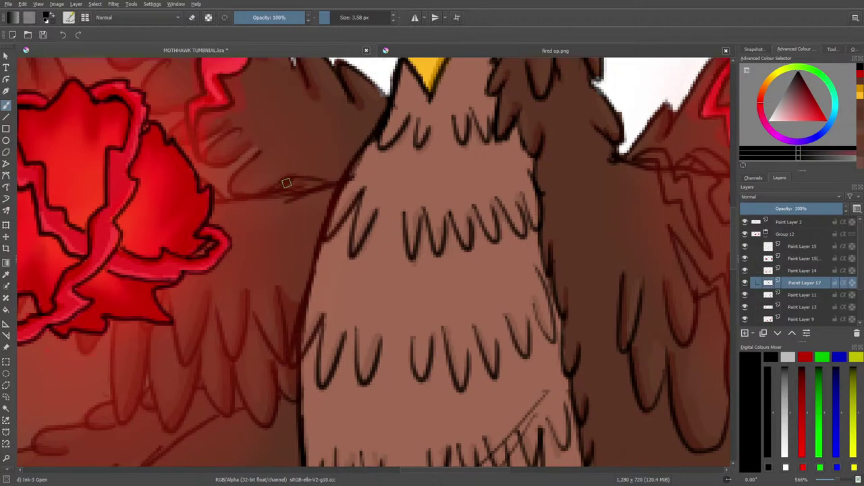
Step: Hide Paint Layer 2, the sketch layer above Group 12
left_click(745, 223)
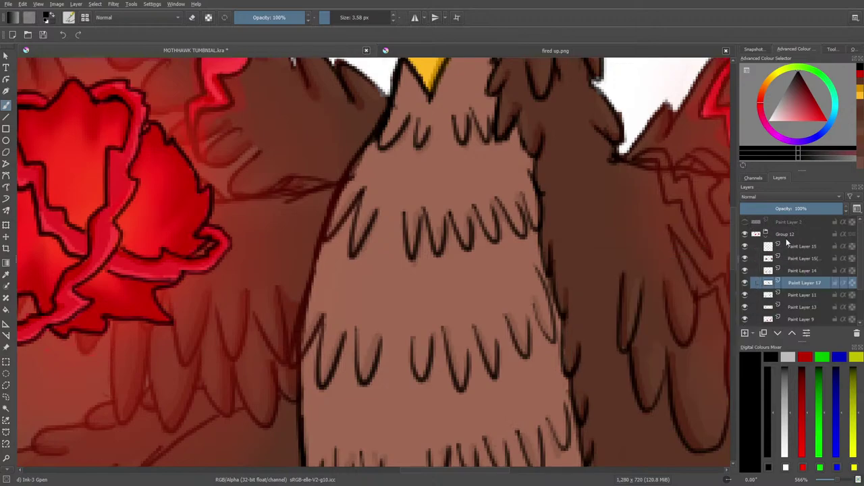
left_click(766, 234)
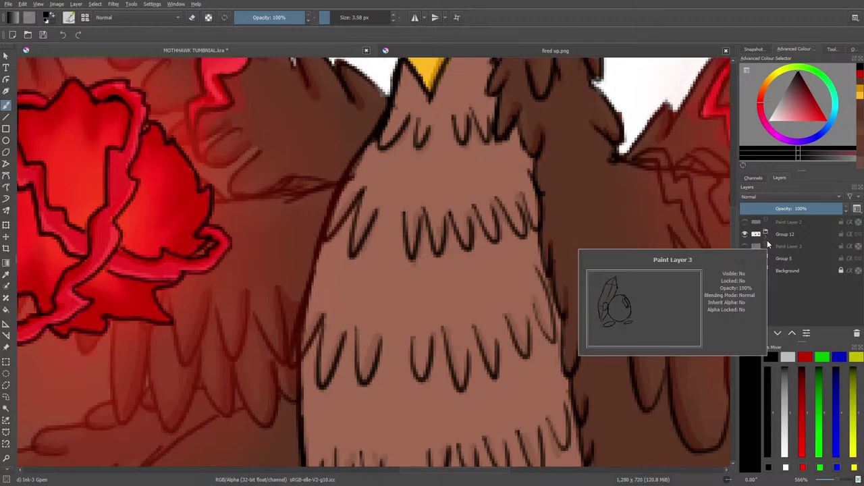
left_click(766, 234)
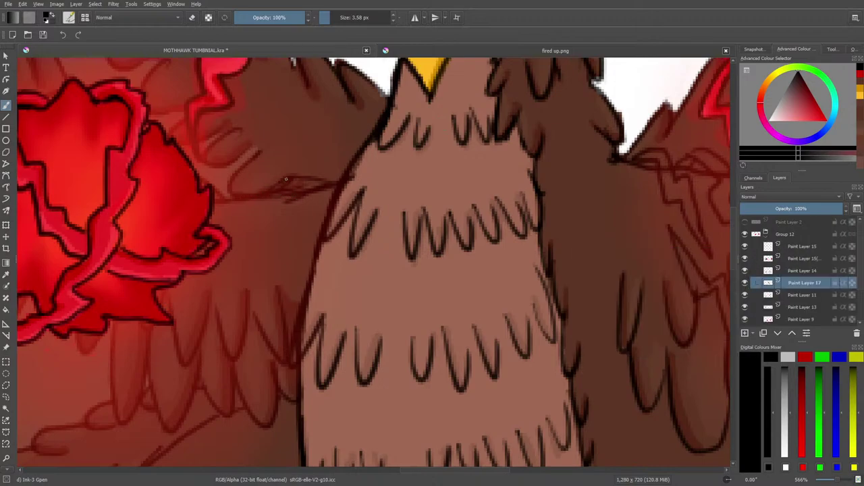
Step: Erase the trial stroke and ink zigzag lightning outlines across the left-hand shoulder and the feathers below it, between chest and orb
left_click_drag(266, 207, 269, 230)
key("e")
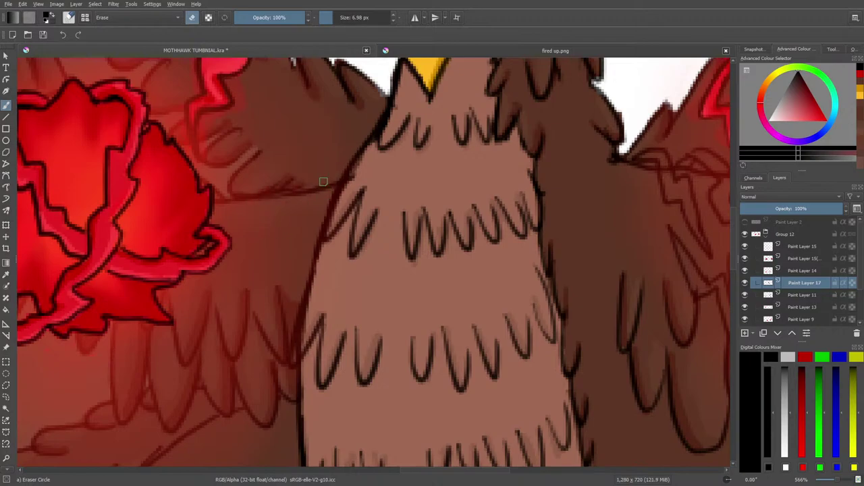
key("e")
mouse_move(338, 187)
left_mouse_down()
mouse_move(307, 162)
mouse_move(292, 188)
mouse_move(311, 180)
mouse_move(290, 224)
left_mouse_up()
left_click_drag(289, 188, 253, 258)
mouse_move(292, 217)
left_mouse_down()
mouse_move(266, 269)
mouse_move(241, 251)
left_mouse_up()
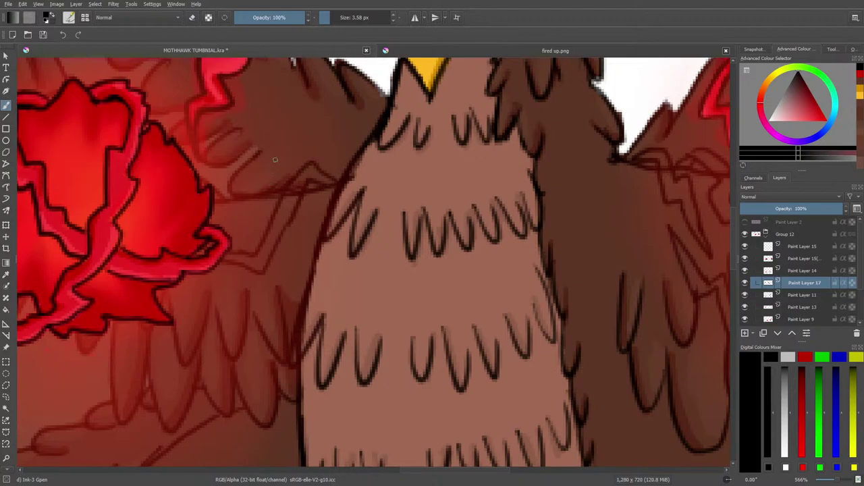
mouse_move(272, 170)
left_mouse_down()
mouse_move(253, 178)
mouse_move(244, 171)
mouse_move(227, 193)
left_mouse_up()
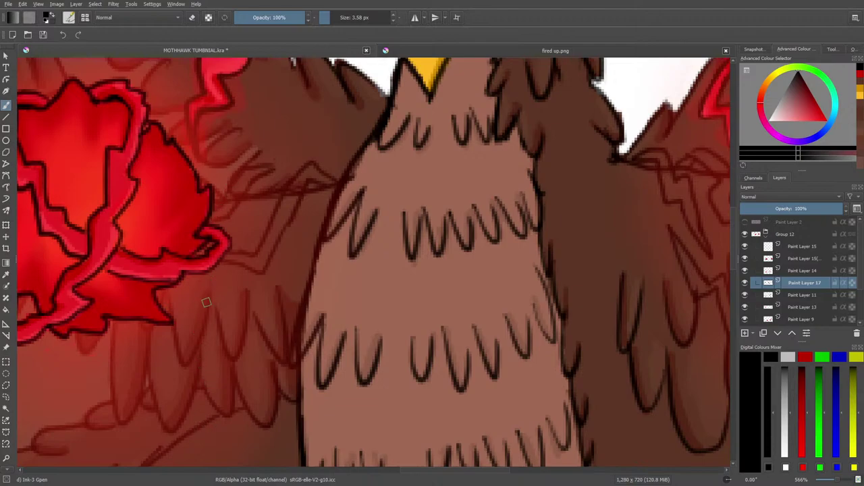
mouse_move(208, 296)
left_mouse_down()
mouse_move(242, 331)
mouse_move(270, 309)
mouse_move(246, 302)
mouse_move(245, 311)
mouse_move(270, 291)
mouse_move(274, 268)
mouse_move(281, 290)
mouse_move(273, 307)
mouse_move(297, 302)
mouse_move(304, 263)
mouse_move(283, 283)
mouse_move(289, 287)
mouse_move(308, 252)
mouse_move(307, 277)
left_mouse_up()
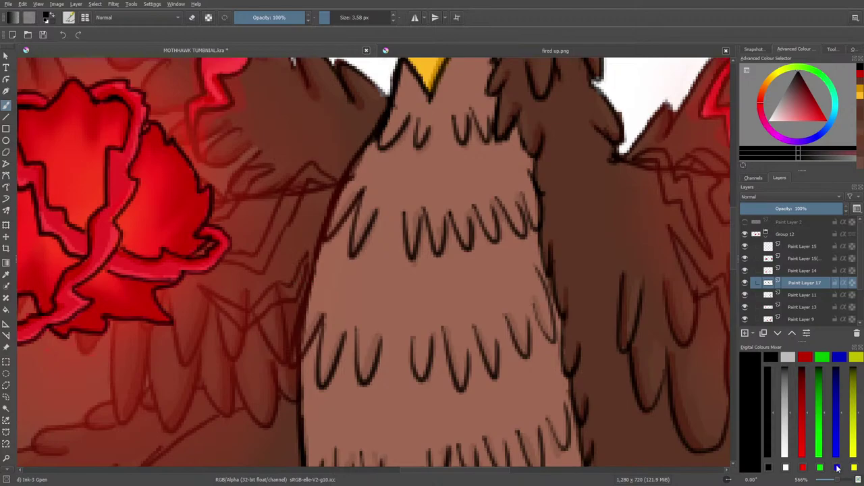
Step: Ink jagged lightning outlines around the white claw beside the left-hand orb
scroll(837, 481, "down", 5)
scroll(838, 482, "up", 2)
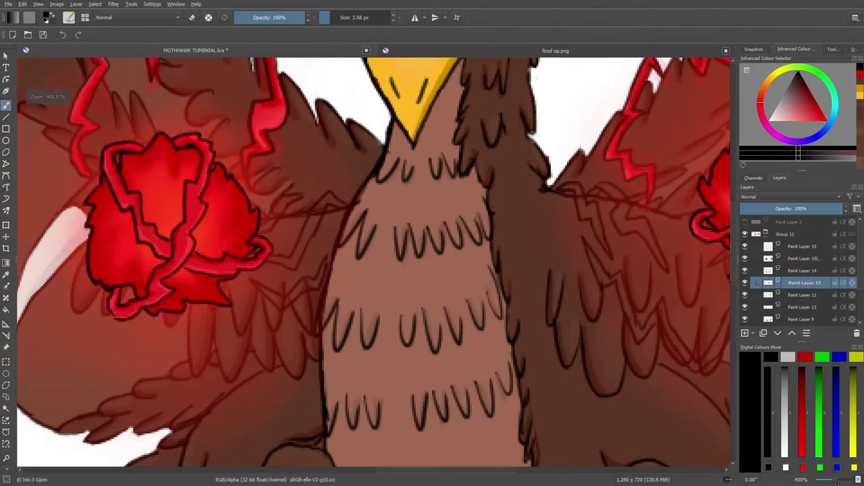
left_click_drag(535, 470, 453, 471)
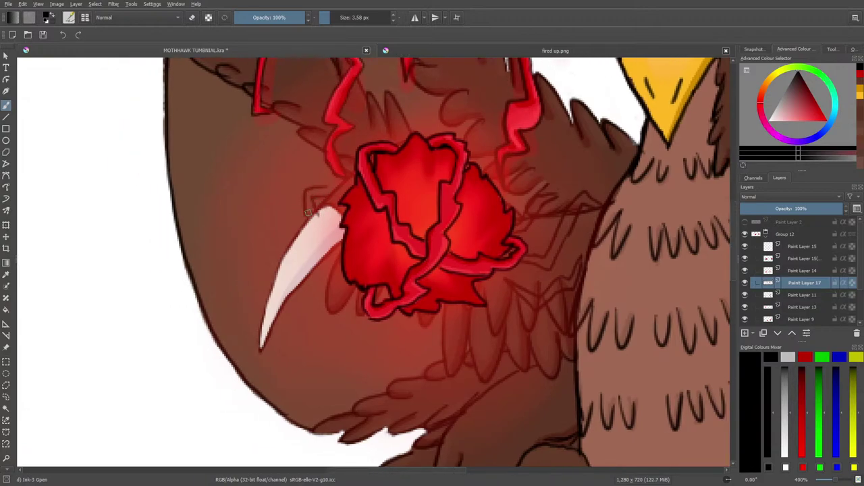
mouse_move(316, 232)
left_mouse_down()
mouse_move(322, 241)
mouse_move(334, 228)
mouse_move(324, 243)
mouse_move(338, 237)
mouse_move(333, 228)
mouse_move(342, 241)
left_mouse_up()
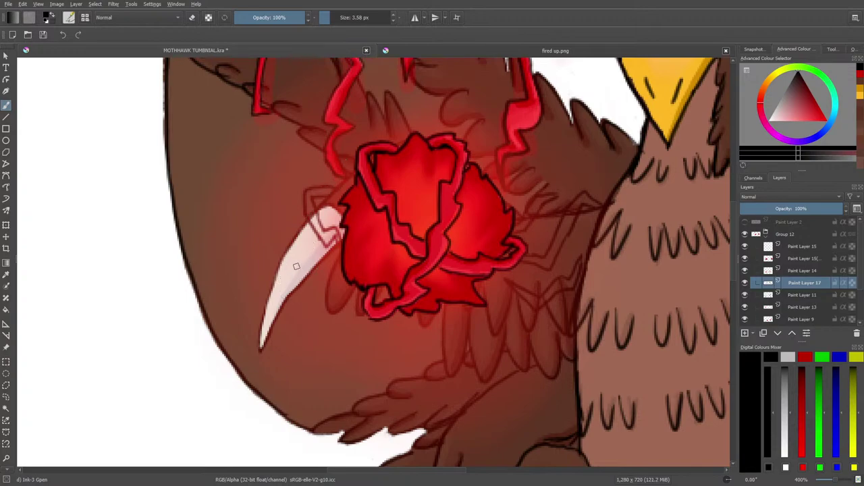
mouse_move(292, 243)
left_mouse_down()
mouse_move(305, 268)
mouse_move(317, 258)
mouse_move(324, 280)
mouse_move(290, 270)
mouse_move(283, 243)
left_mouse_up()
Step: Review the lightning inking on both wings, view the fired up.png image, and return to the mothhawk drawing
left_click_drag(351, 473, 436, 484)
mouse_move(836, 480)
left_mouse_down()
mouse_move(827, 482)
mouse_move(835, 481)
left_mouse_up()
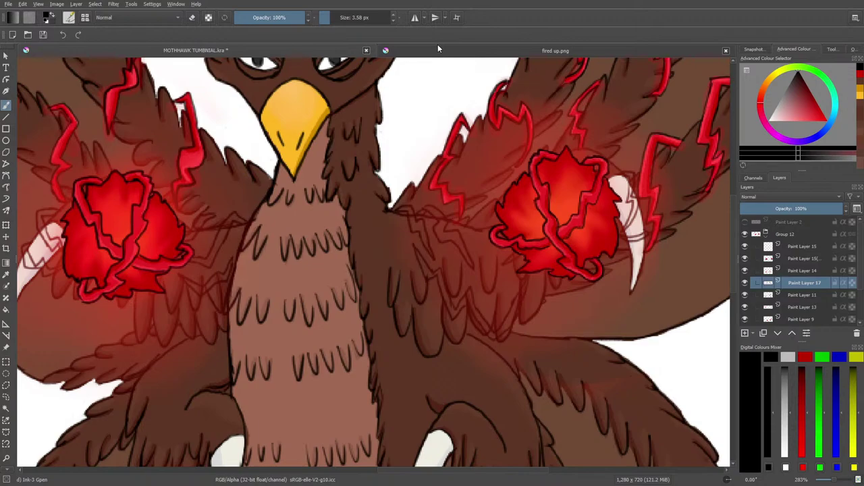
left_click(505, 52)
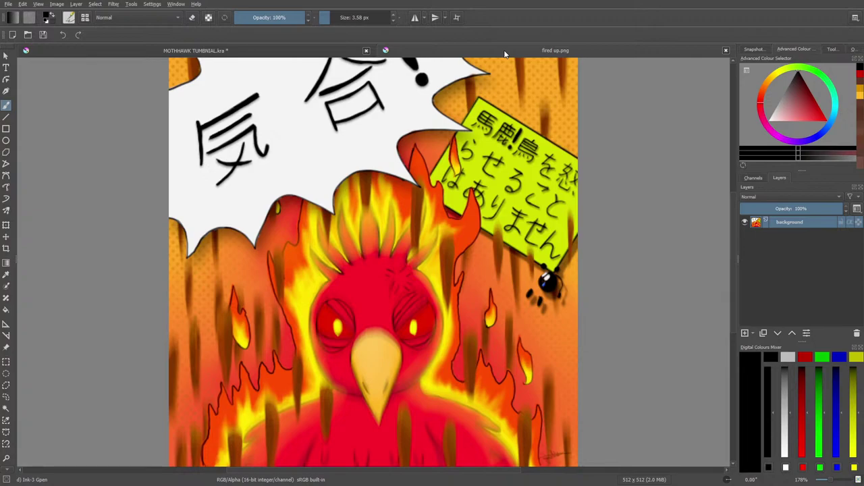
left_click(168, 52)
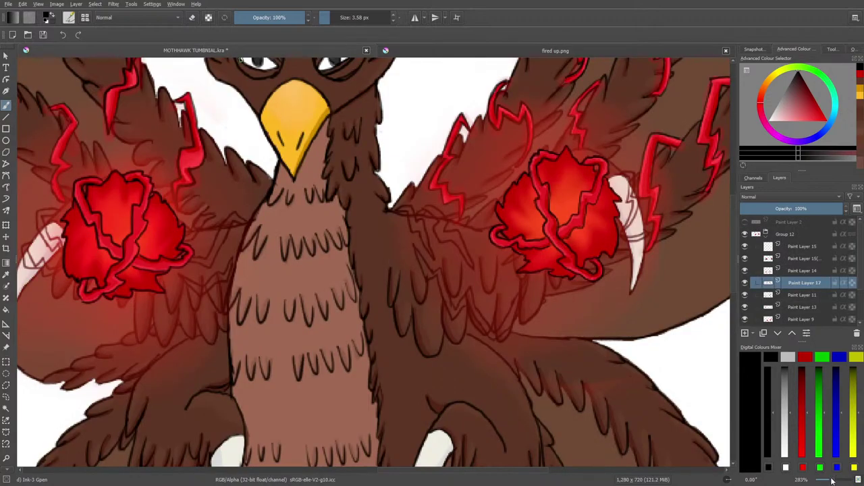
Step: Sketch two rough upright eye shapes on the blank canvas beside the mothhawk and erase them with a 50.42 px eraser
left_click_drag(837, 481, 820, 483)
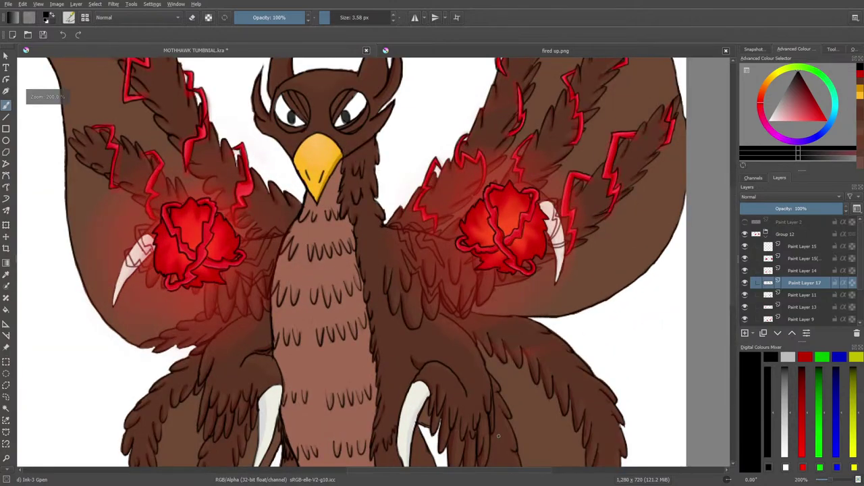
left_click_drag(494, 471, 292, 470)
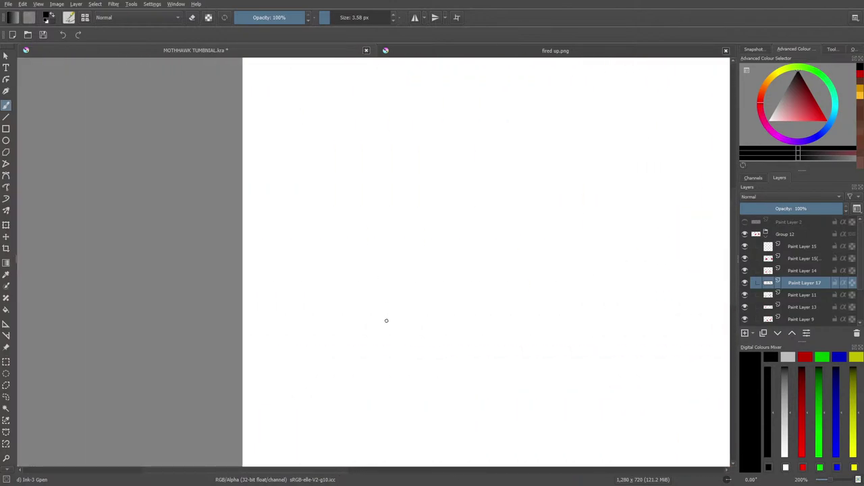
left_click_drag(390, 328, 391, 290)
mouse_move(404, 311)
left_mouse_down()
mouse_move(409, 329)
mouse_move(423, 332)
mouse_move(417, 276)
mouse_move(400, 273)
mouse_move(403, 312)
mouse_move(423, 309)
mouse_move(366, 318)
mouse_move(386, 335)
mouse_move(369, 329)
mouse_move(370, 279)
mouse_move(390, 315)
left_mouse_up()
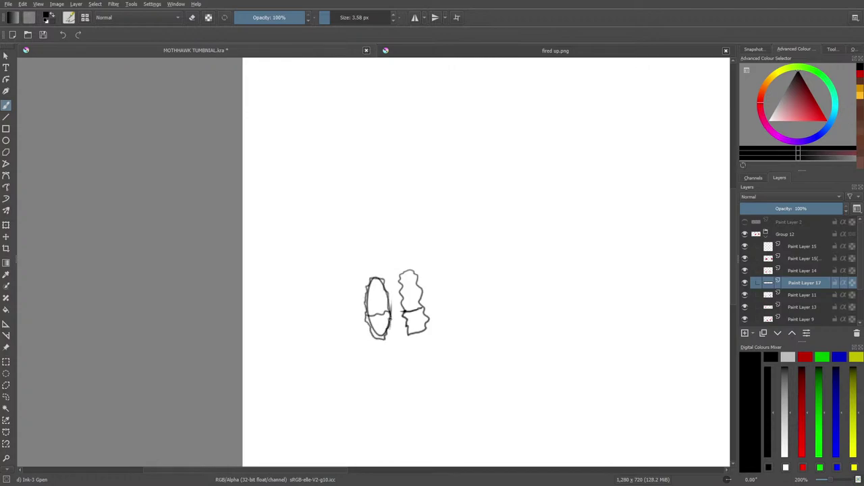
key("e")
left_click_drag(333, 18, 345, 19)
mouse_move(390, 274)
left_mouse_down()
mouse_move(370, 320)
mouse_move(428, 267)
mouse_move(405, 339)
mouse_move(396, 281)
left_mouse_up()
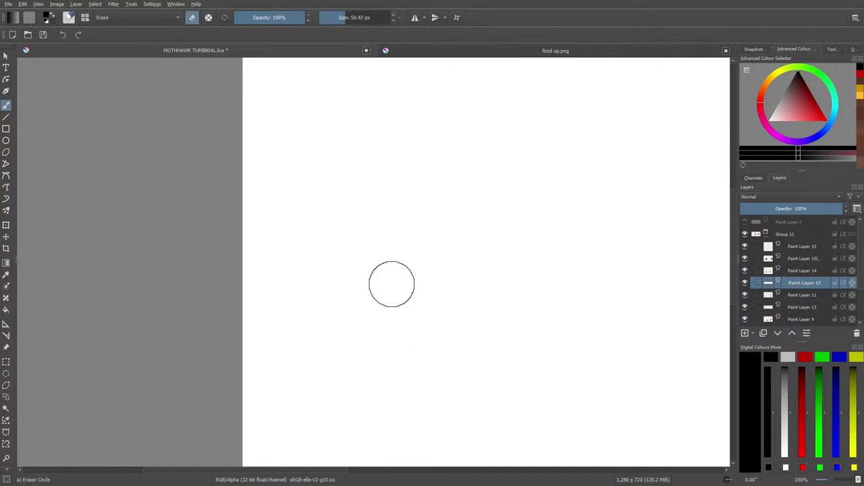
Step: Doodle a small round character with oval eyes, two feet and a raised hand holding a stick on the blank canvas
key("e")
mouse_move(387, 325)
left_mouse_down()
mouse_move(383, 340)
mouse_move(392, 337)
mouse_move(389, 324)
mouse_move(398, 341)
mouse_move(406, 333)
mouse_move(398, 331)
mouse_move(400, 339)
left_mouse_up()
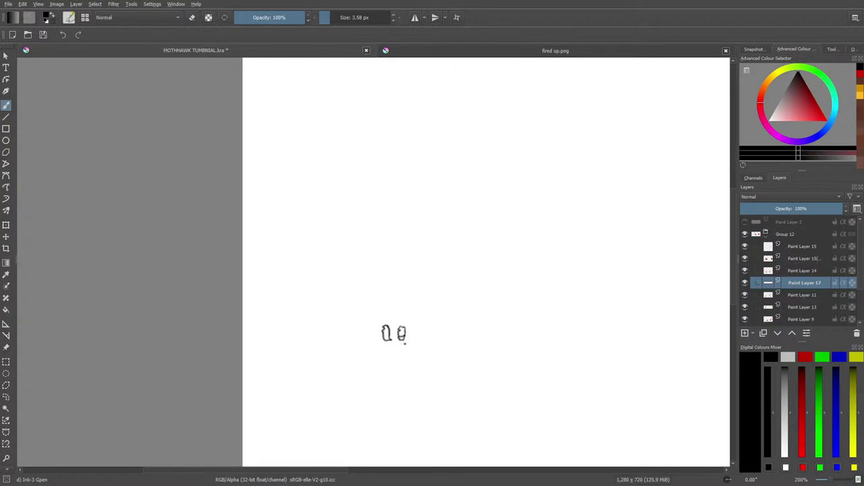
mouse_move(407, 338)
left_mouse_down()
mouse_move(378, 339)
mouse_move(393, 348)
mouse_move(409, 339)
mouse_move(375, 355)
mouse_move(414, 354)
mouse_move(401, 350)
mouse_move(434, 294)
mouse_move(446, 305)
mouse_move(433, 285)
mouse_move(450, 284)
mouse_move(430, 295)
left_mouse_up()
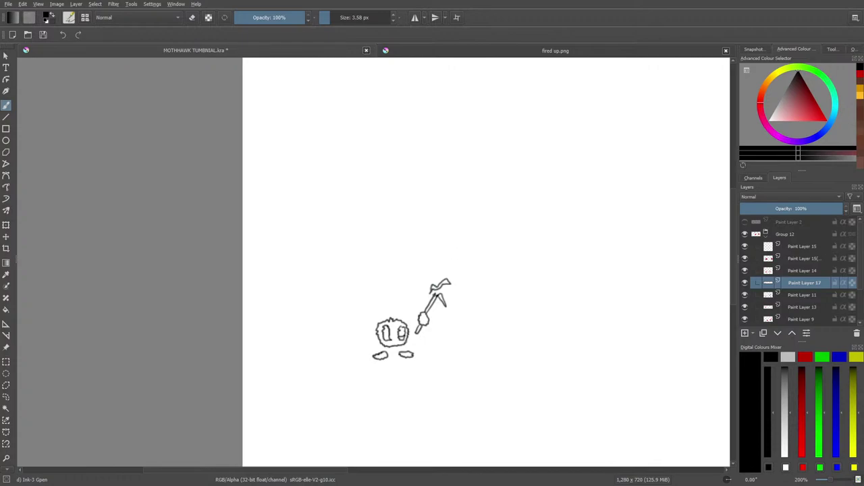
mouse_move(390, 319)
left_mouse_down()
mouse_move(366, 322)
mouse_move(367, 338)
mouse_move(363, 331)
left_mouse_up()
Step: Sketch a tall sheet beside the small character, with five wavy text lines and a skull in its lower right corner
mouse_move(463, 221)
left_mouse_down()
mouse_move(467, 356)
mouse_move(545, 211)
mouse_move(497, 353)
mouse_move(468, 349)
left_mouse_up()
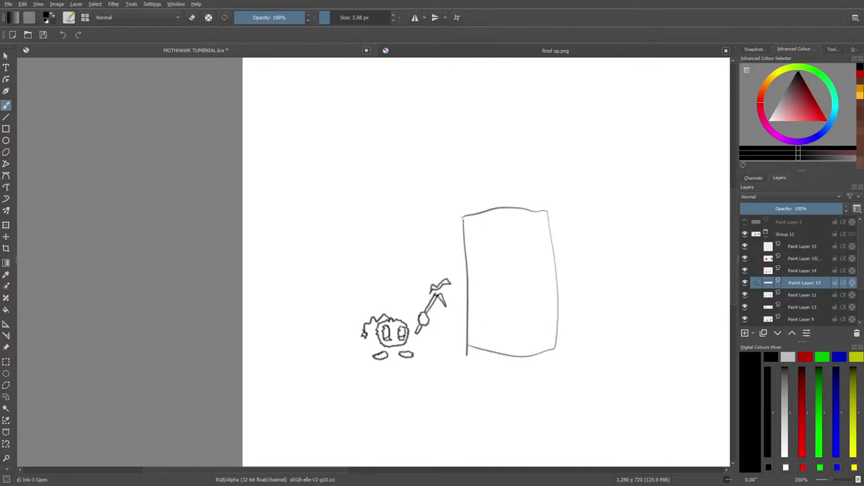
left_click_drag(474, 237, 520, 236)
left_click_drag(481, 261, 521, 263)
mouse_move(479, 281)
left_mouse_down()
mouse_move(498, 284)
mouse_move(490, 326)
mouse_move(544, 331)
mouse_move(547, 317)
mouse_move(538, 353)
mouse_move(549, 340)
left_mouse_up()
left_click(531, 340)
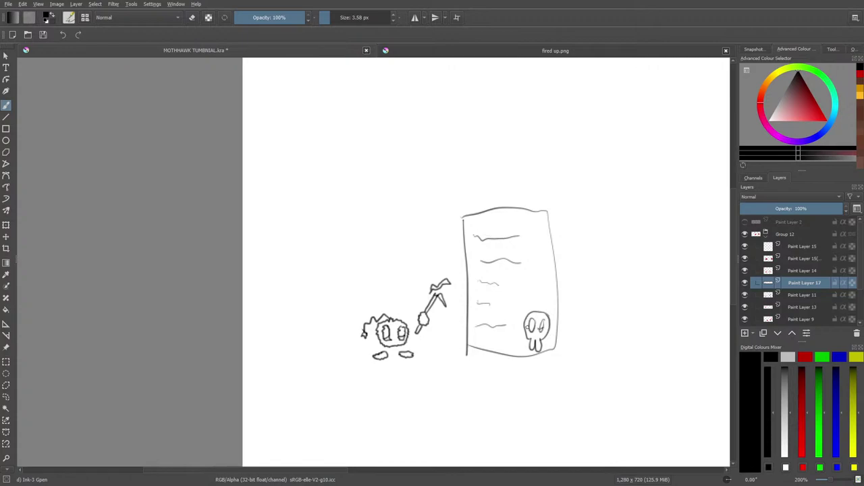
Step: Draw a jagged lightning bolt rising from the skull's eye and erase the whole doodle from the blank canvas
mouse_move(522, 295)
left_mouse_down()
mouse_move(530, 327)
mouse_move(516, 292)
left_mouse_up()
left_click_drag(539, 327, 541, 335)
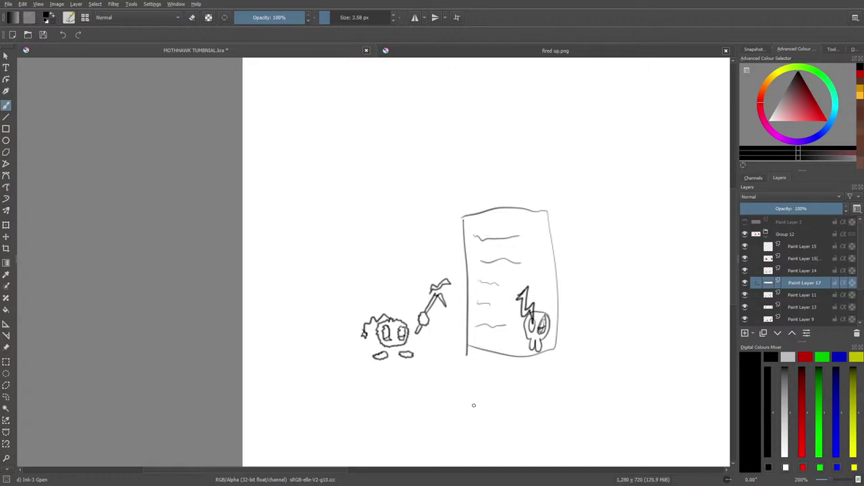
key("slash")
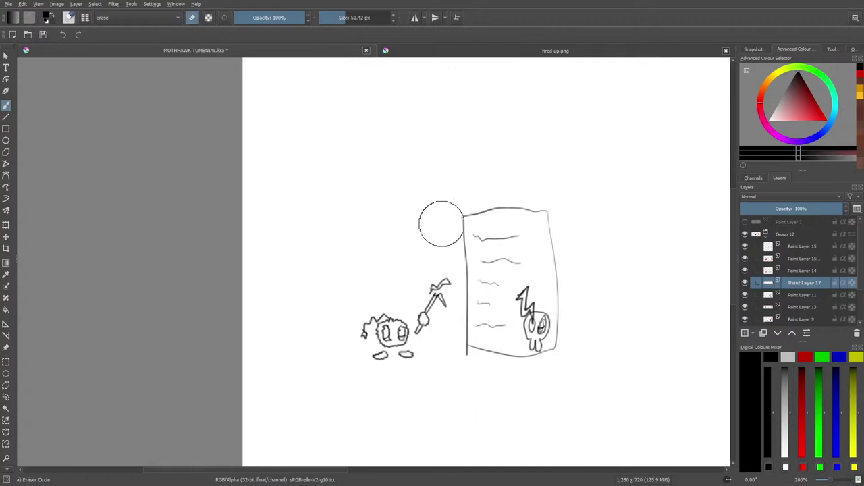
mouse_move(464, 212)
left_mouse_down()
mouse_move(468, 234)
mouse_move(464, 220)
mouse_move(383, 306)
mouse_move(352, 358)
mouse_move(456, 298)
mouse_move(507, 298)
mouse_move(506, 369)
mouse_move(514, 389)
mouse_move(502, 323)
left_mouse_up()
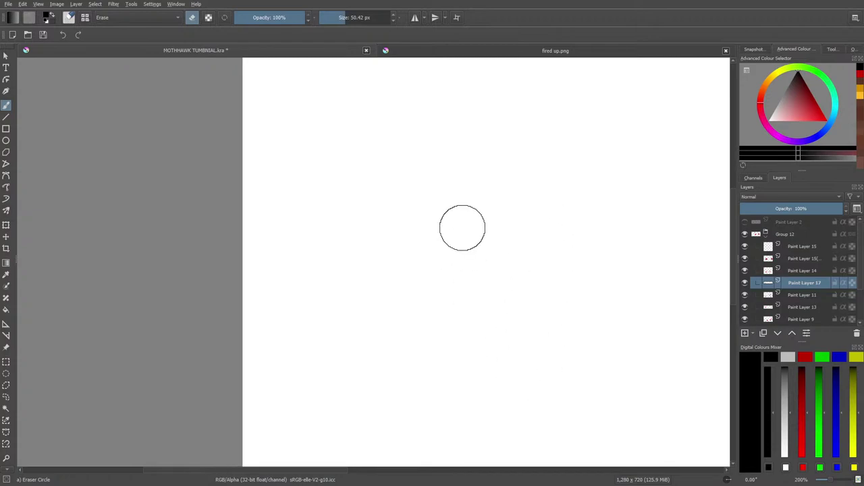
Step: Switch back to the ink pen, save MOTHHAWK TUMBNIAL.kra and close the fired up.png image
mouse_move(831, 480)
left_mouse_down()
mouse_move(822, 481)
mouse_move(829, 481)
left_mouse_up()
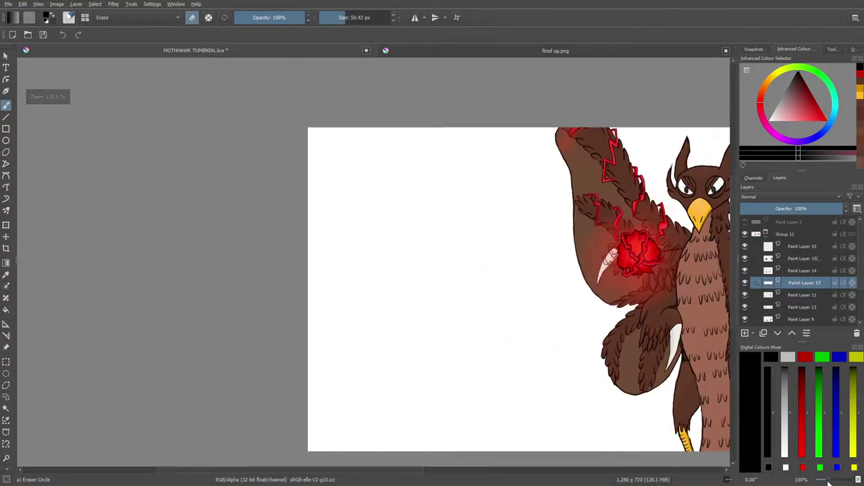
key("slash")
left_click_drag(403, 471, 445, 472)
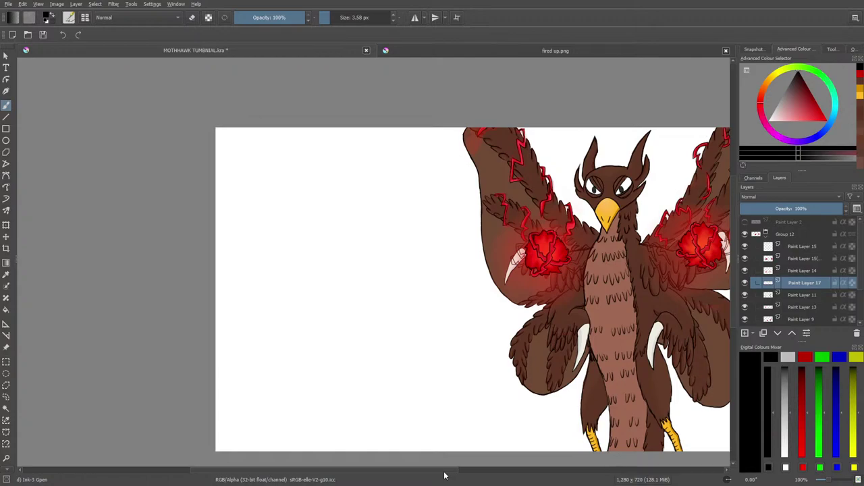
left_click_drag(382, 472, 453, 478)
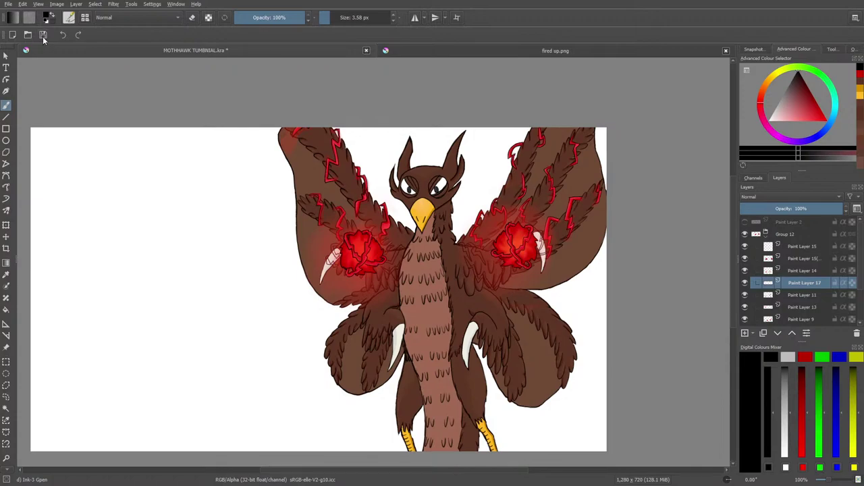
left_click(719, 50)
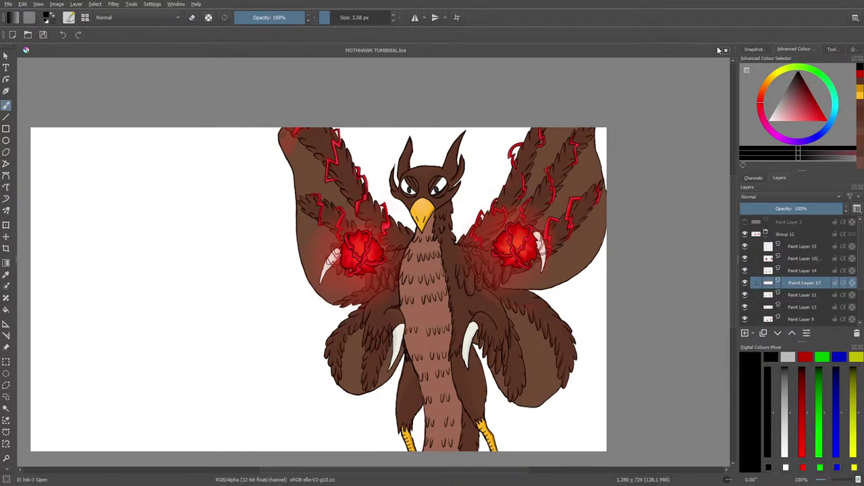